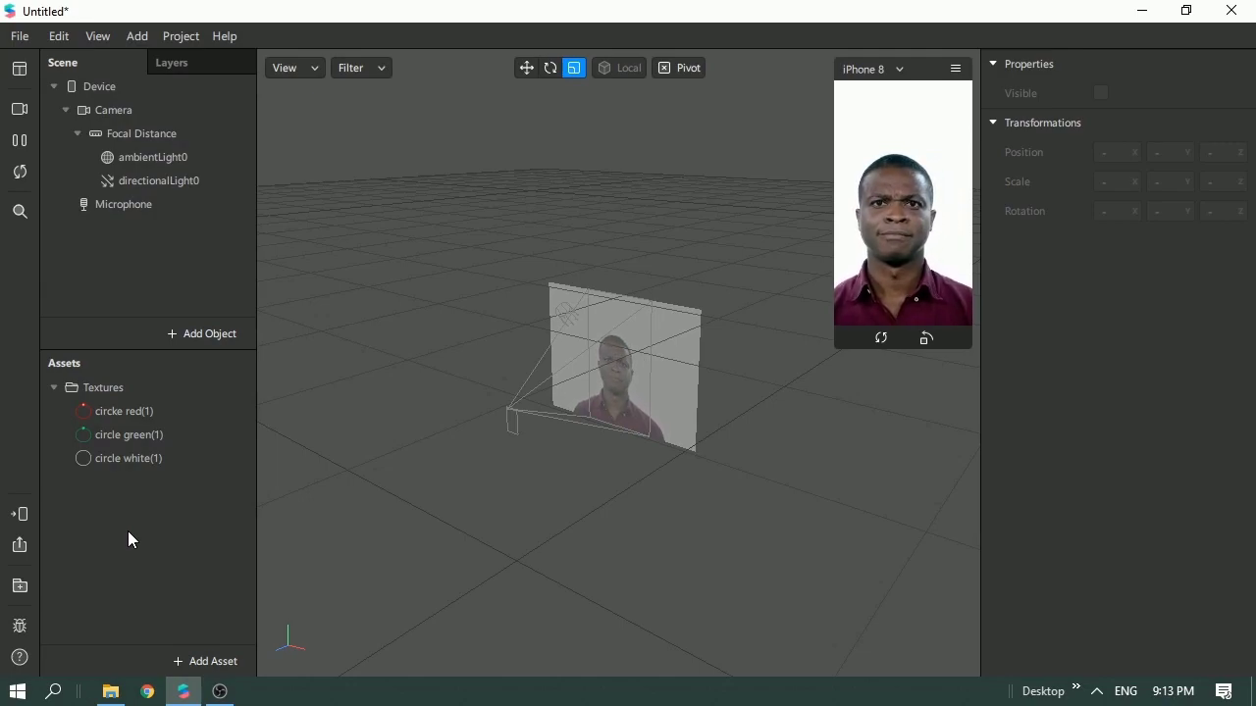
Preview the red, green and white circle textures among the assets.
click(134, 416)
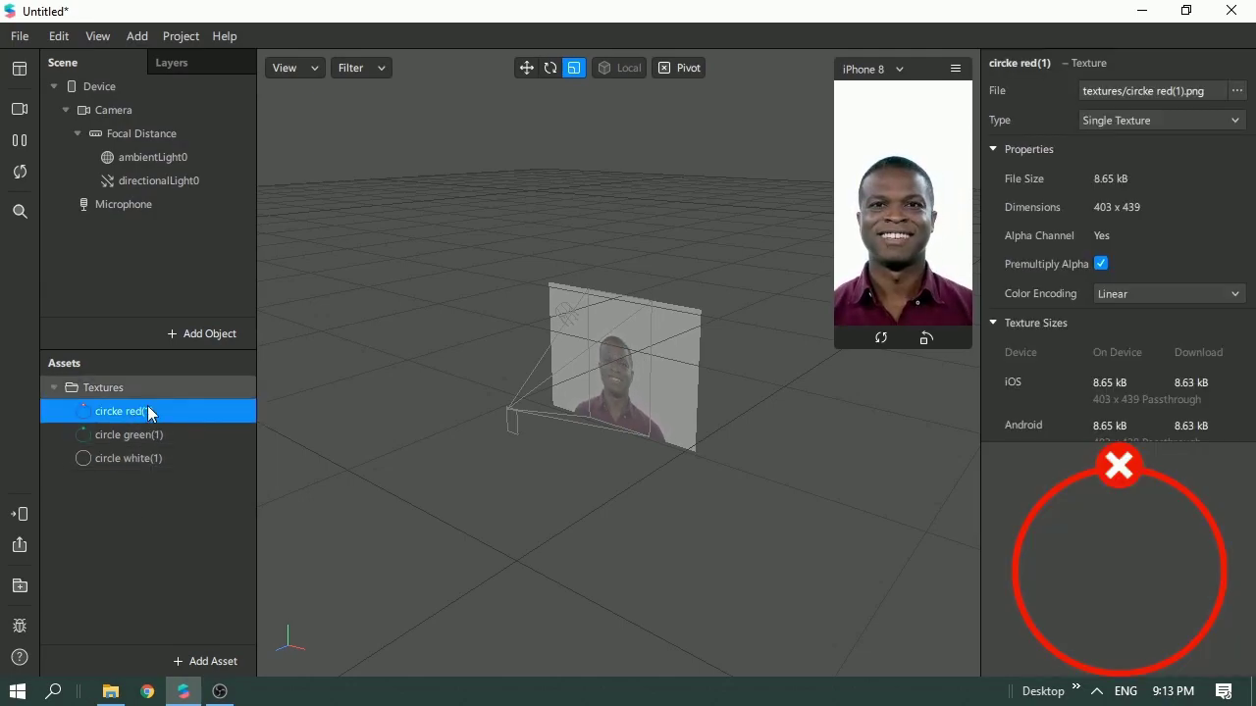
click(139, 450)
click(138, 431)
click(137, 413)
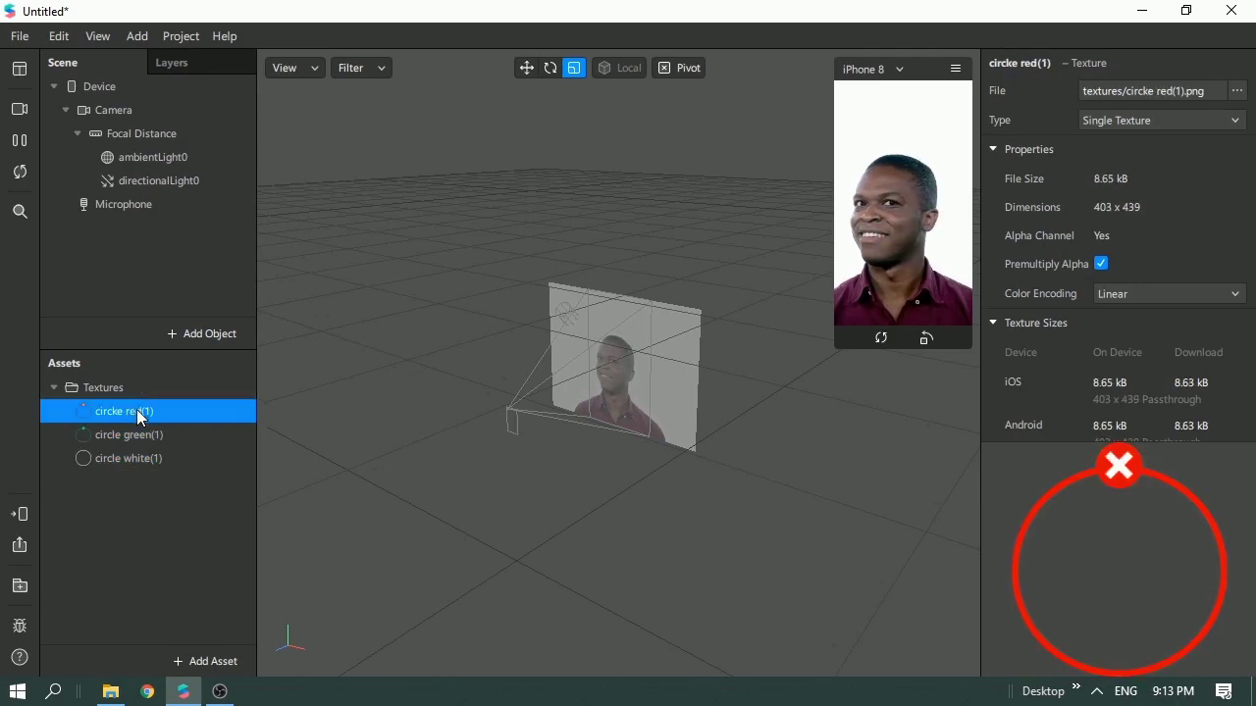
click(133, 461)
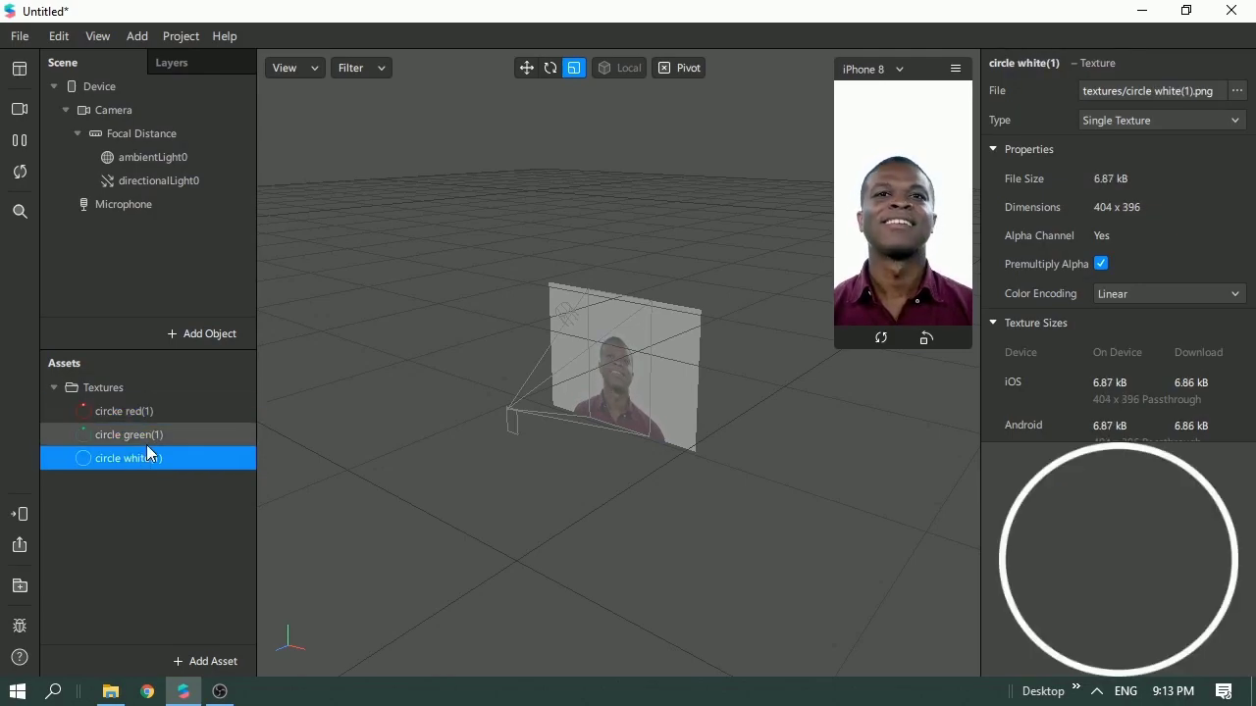
click(146, 443)
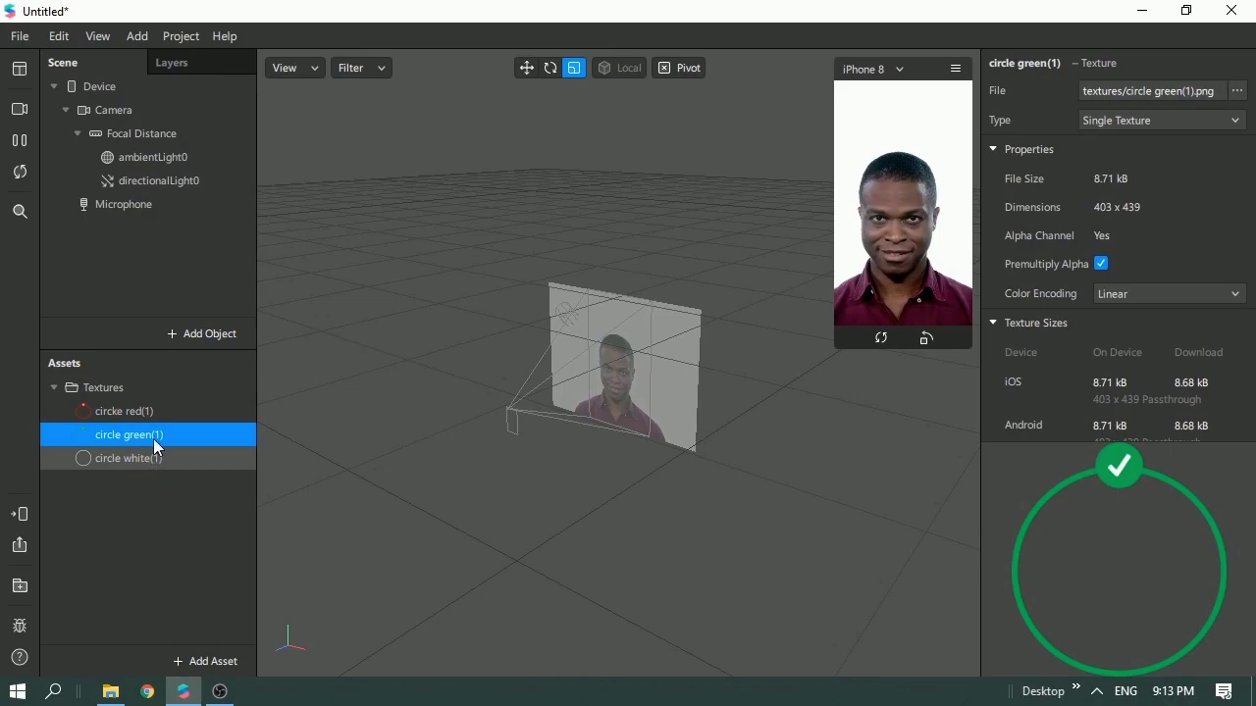
click(166, 463)
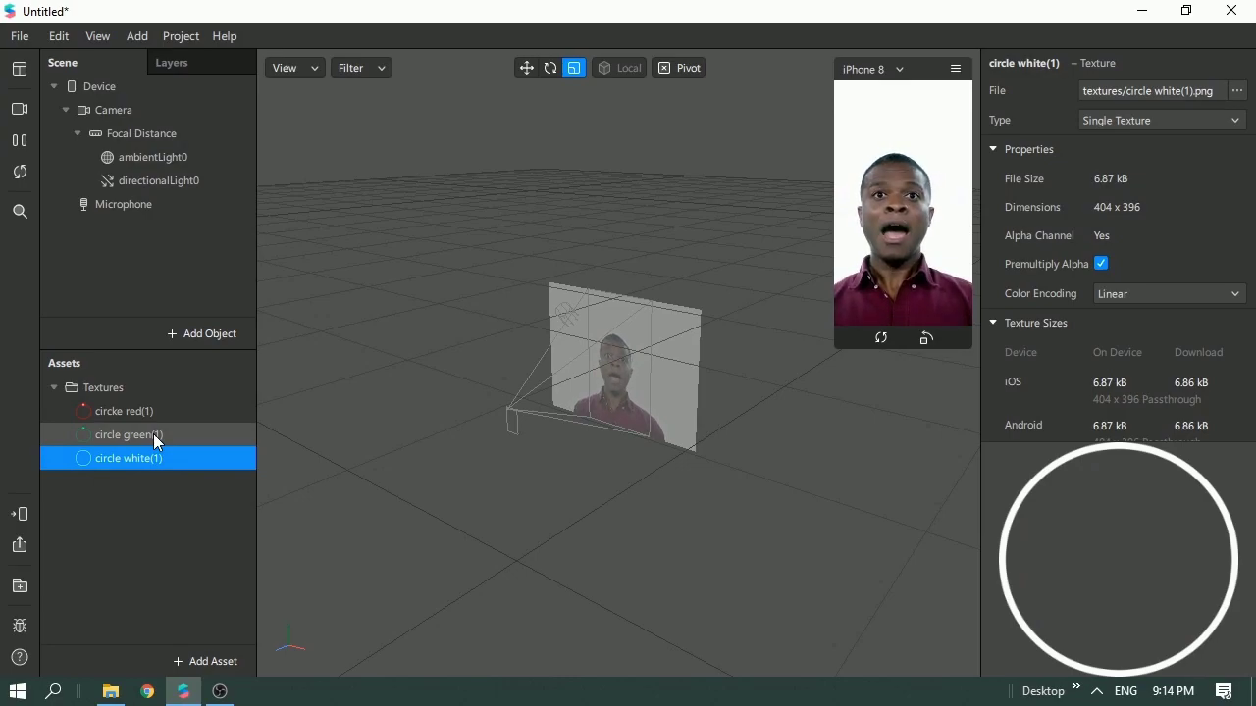
click(153, 434)
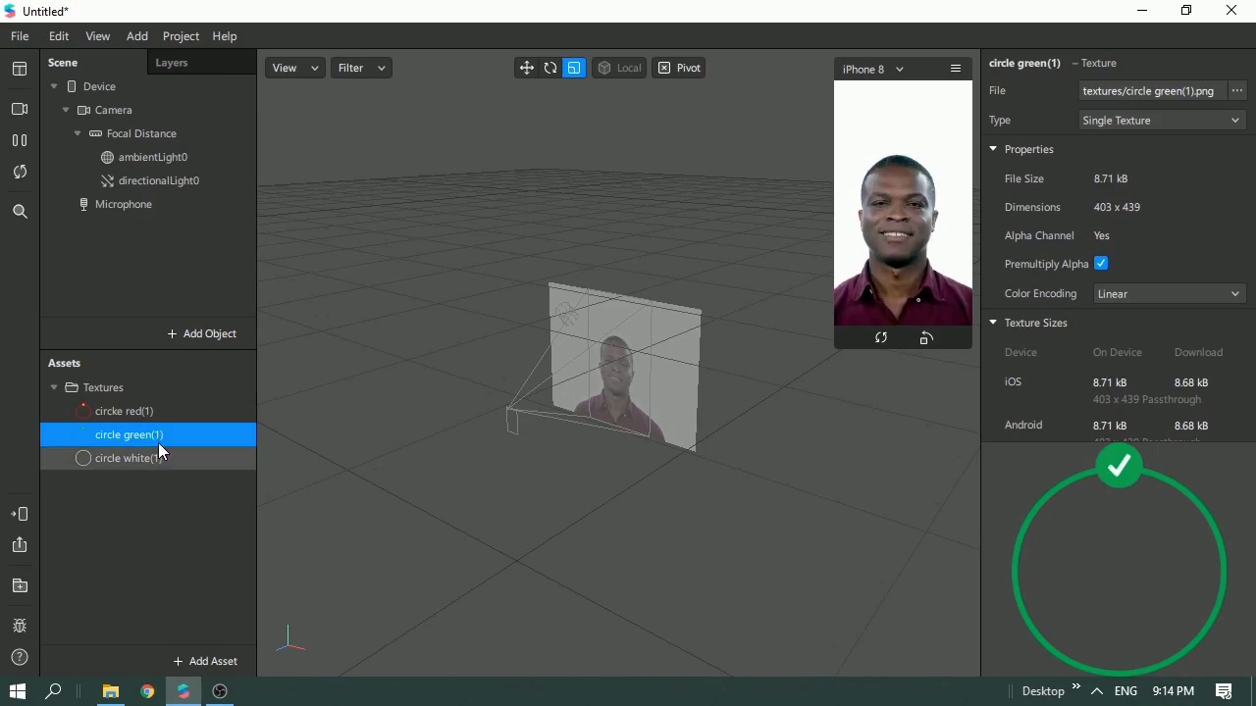
click(158, 416)
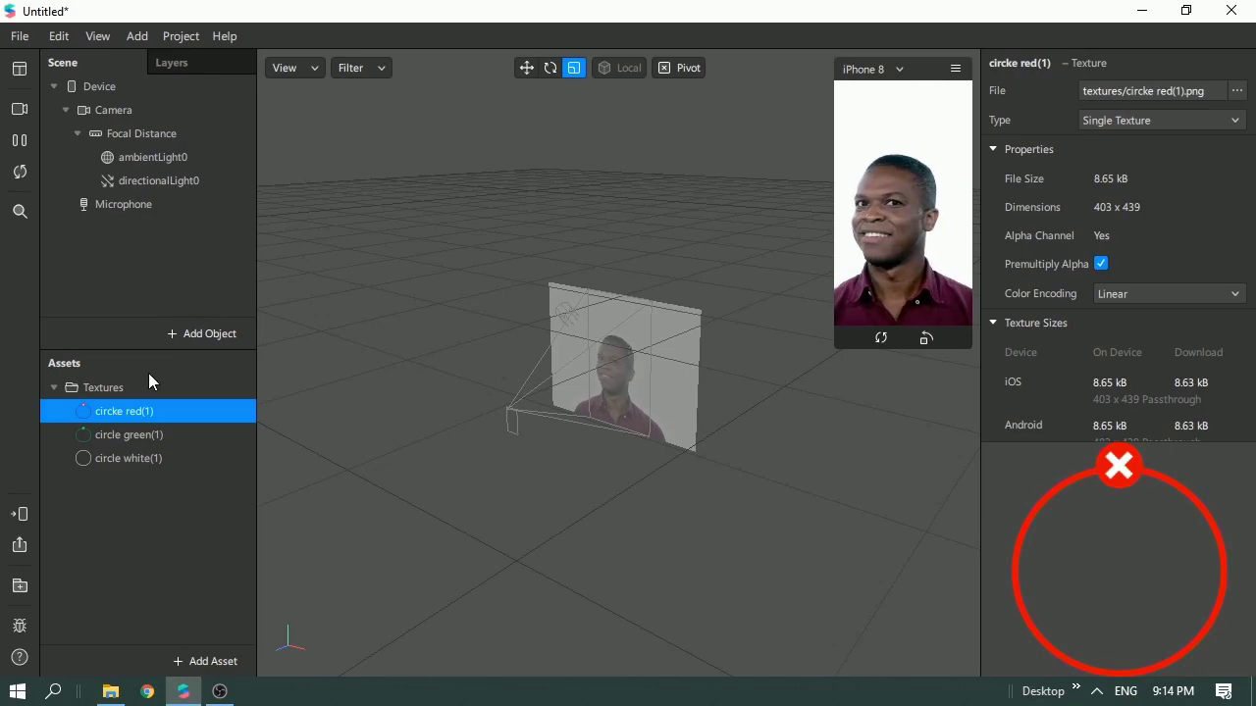
Add a face tracker to the scene and insert a plane nested under it.
click(208, 334)
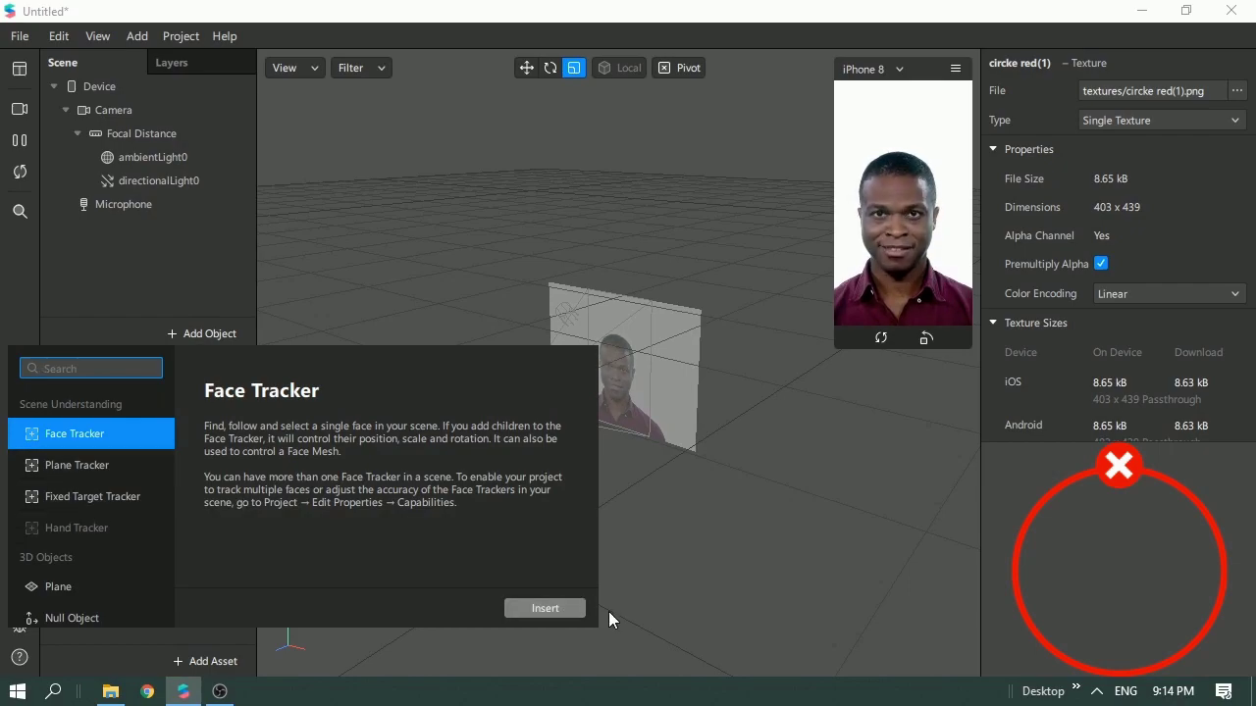
click(545, 609)
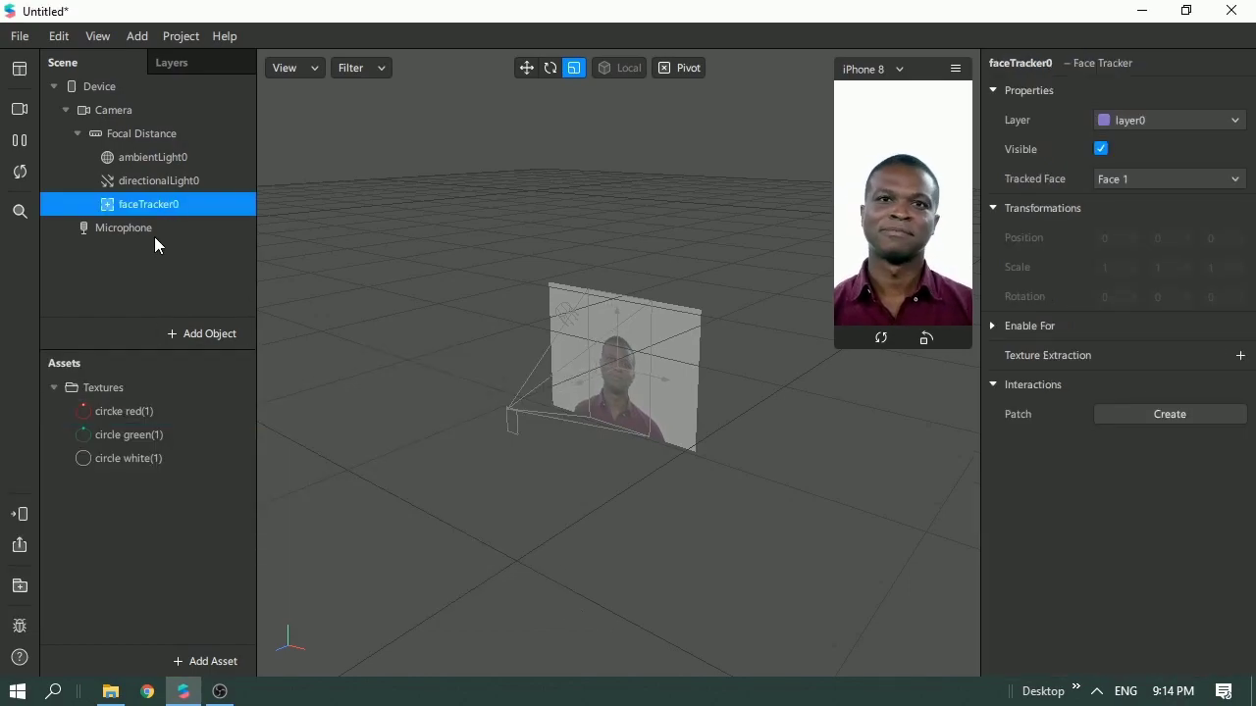
click(181, 334)
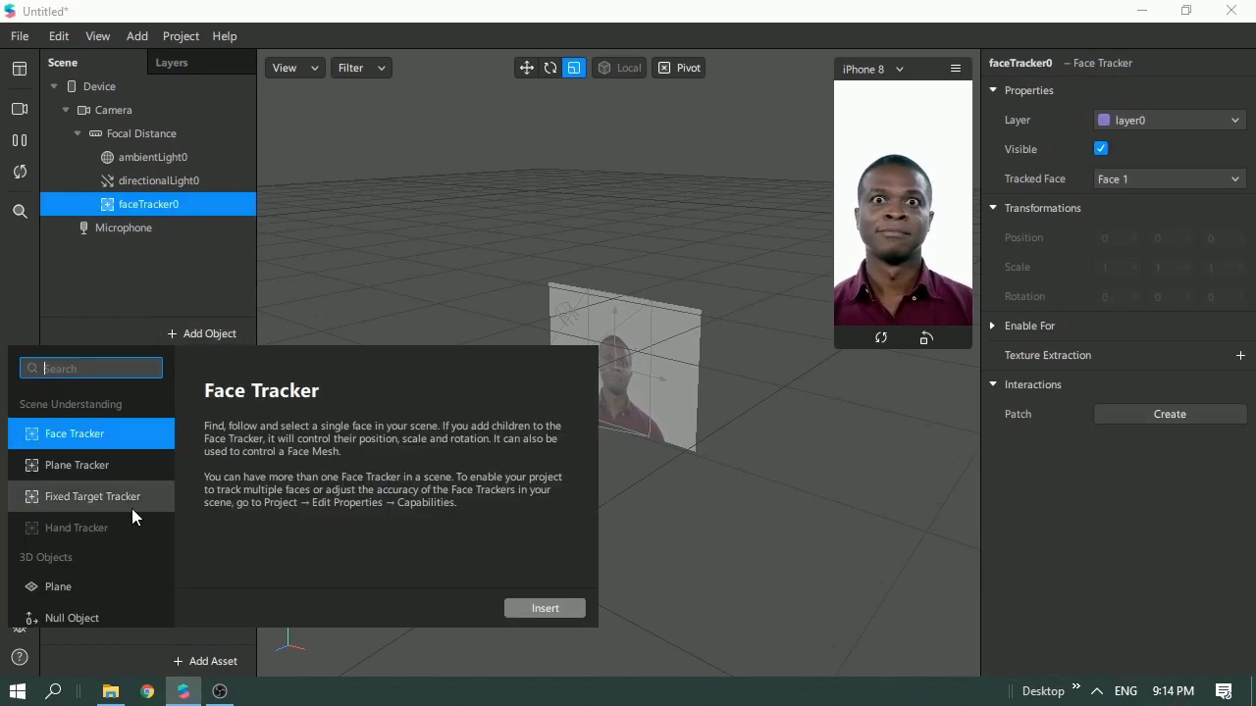
click(104, 593)
click(540, 611)
drag(153, 233, 154, 199)
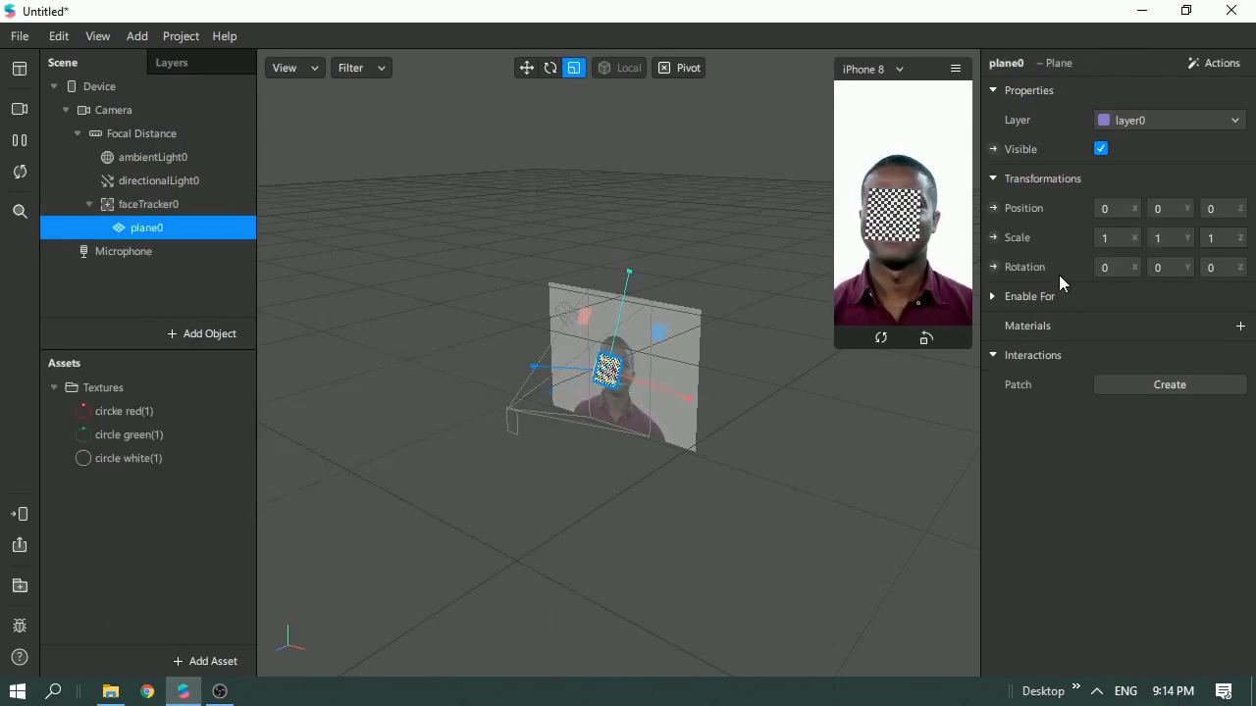
Create a new material on plane0 and use circle white(1) as its diffuse texture.
click(1240, 326)
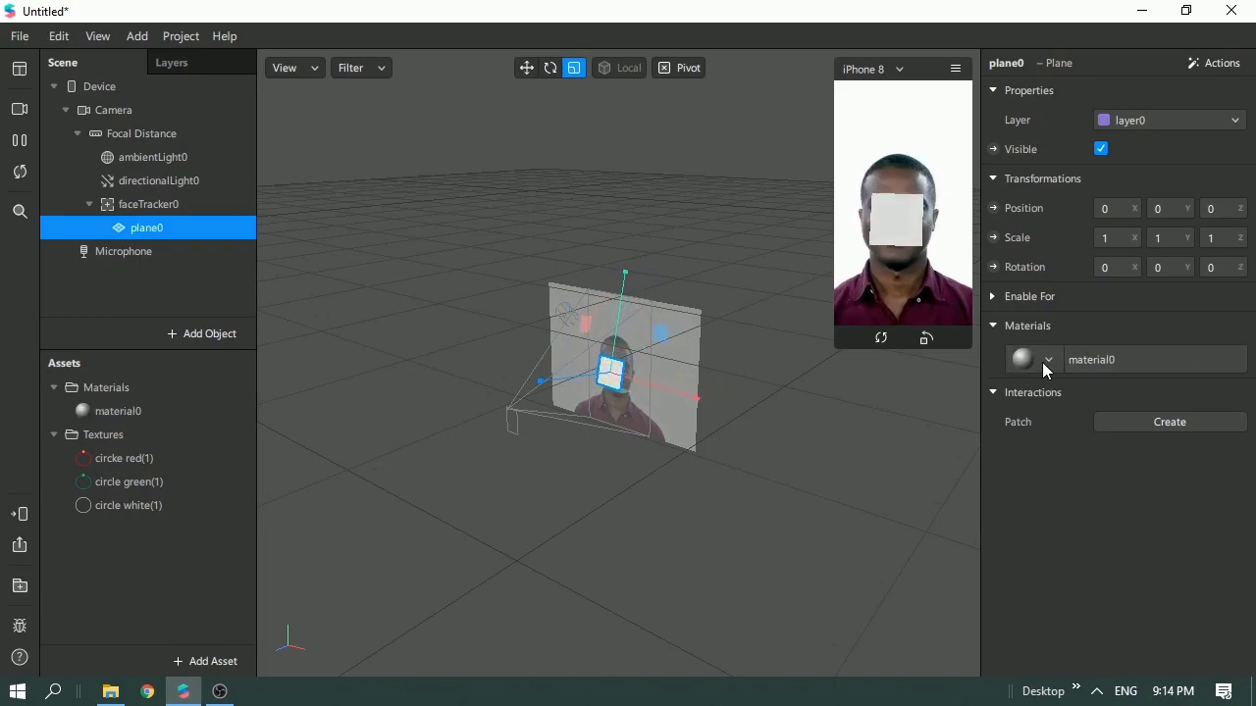
click(1044, 362)
click(148, 410)
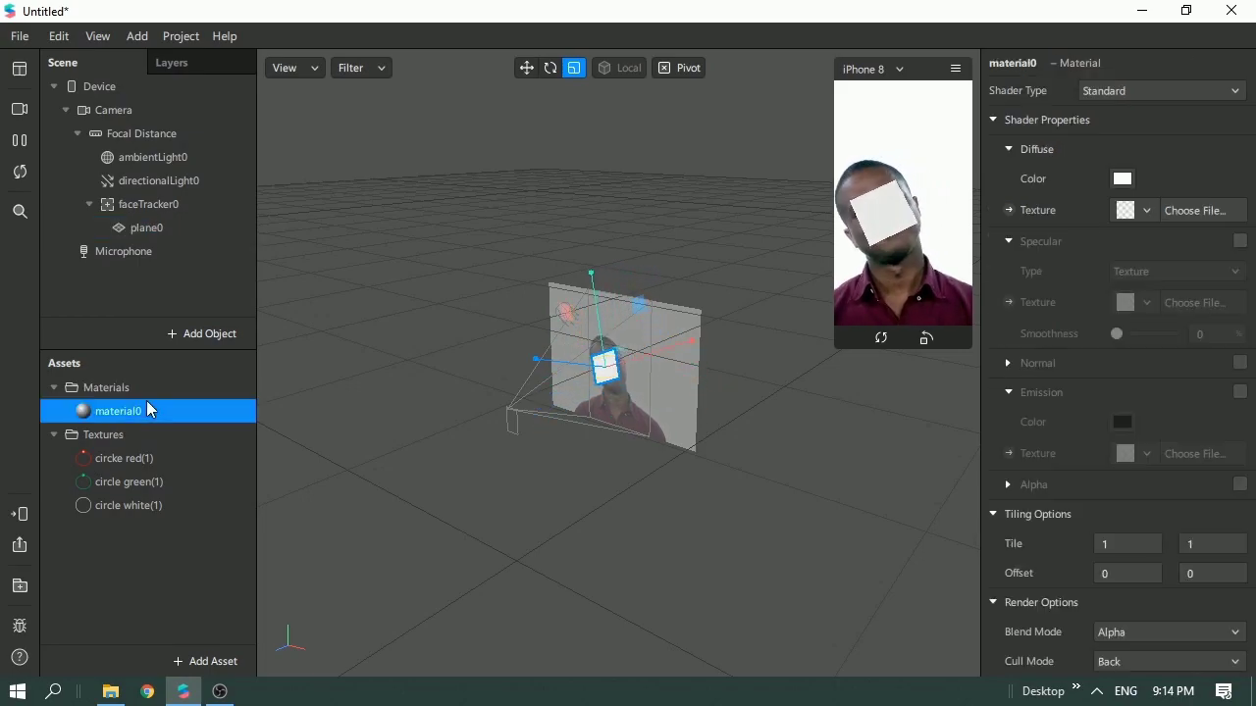
click(1146, 210)
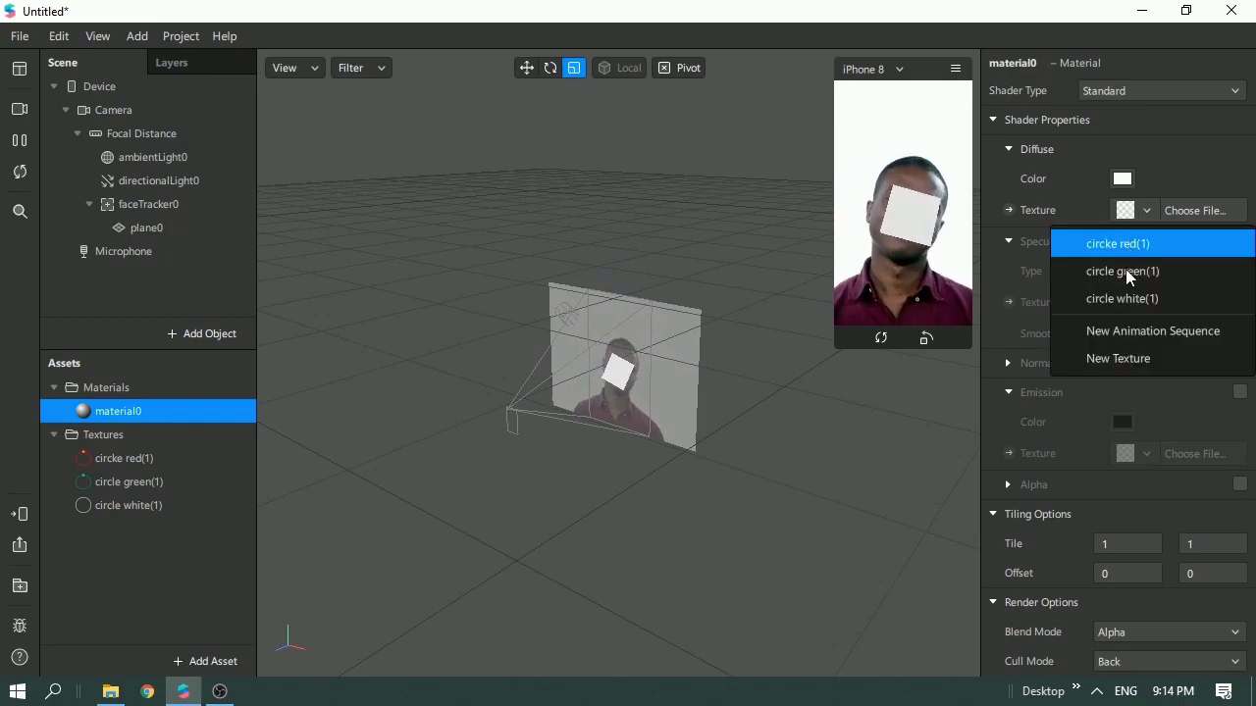
click(1133, 299)
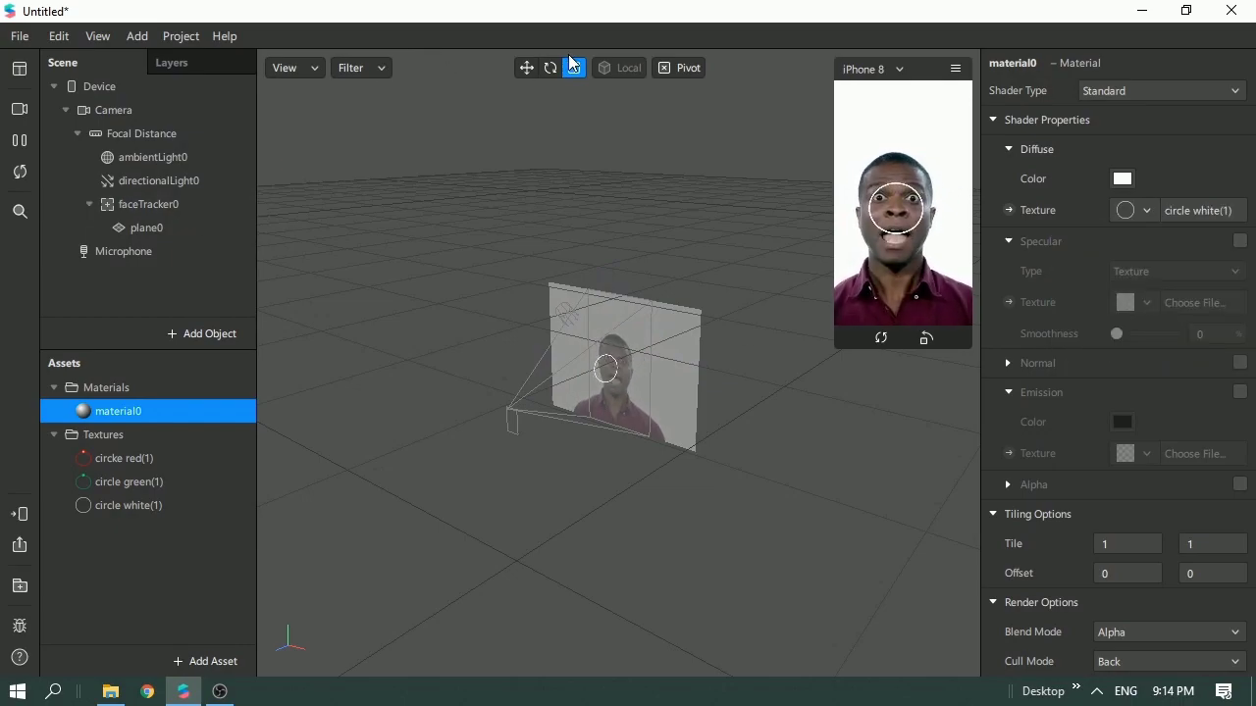
Scale plane0 up to about 1.7 on both X and Y.
click(140, 229)
drag(632, 327, 713, 331)
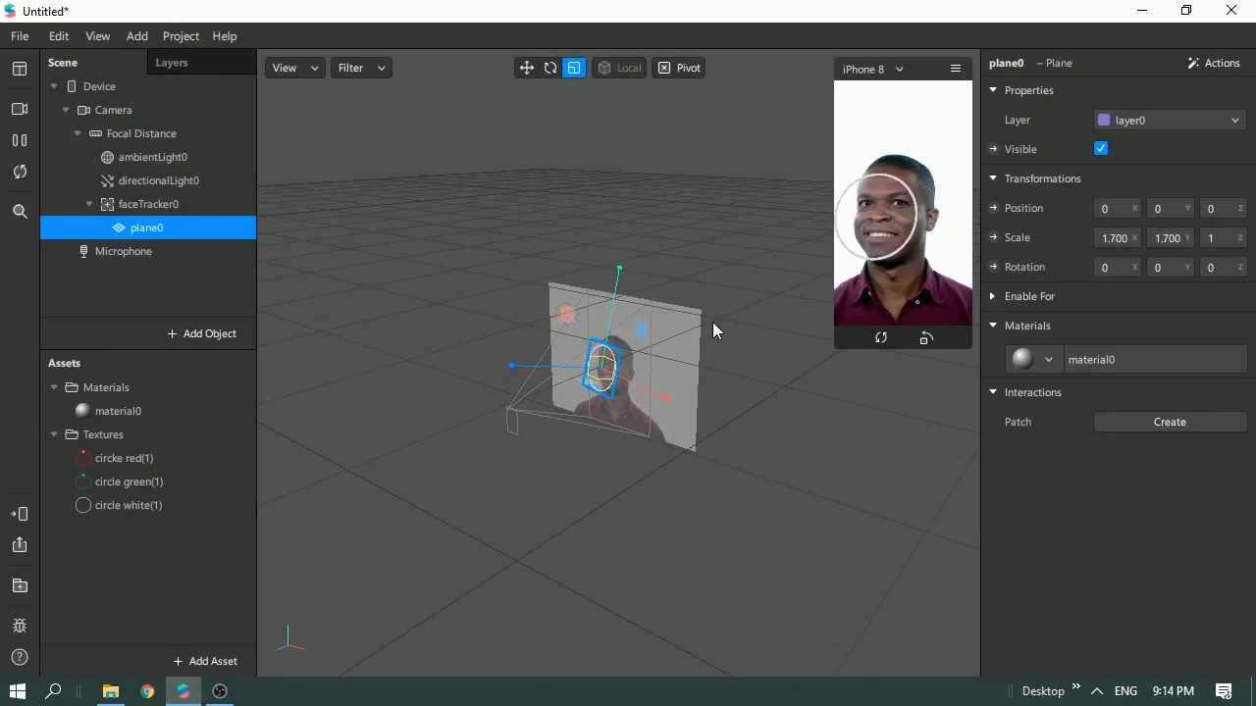
click(169, 269)
Duplicate plane0 and give the copy a new material with the circle green(1) diffuse texture.
click(168, 229)
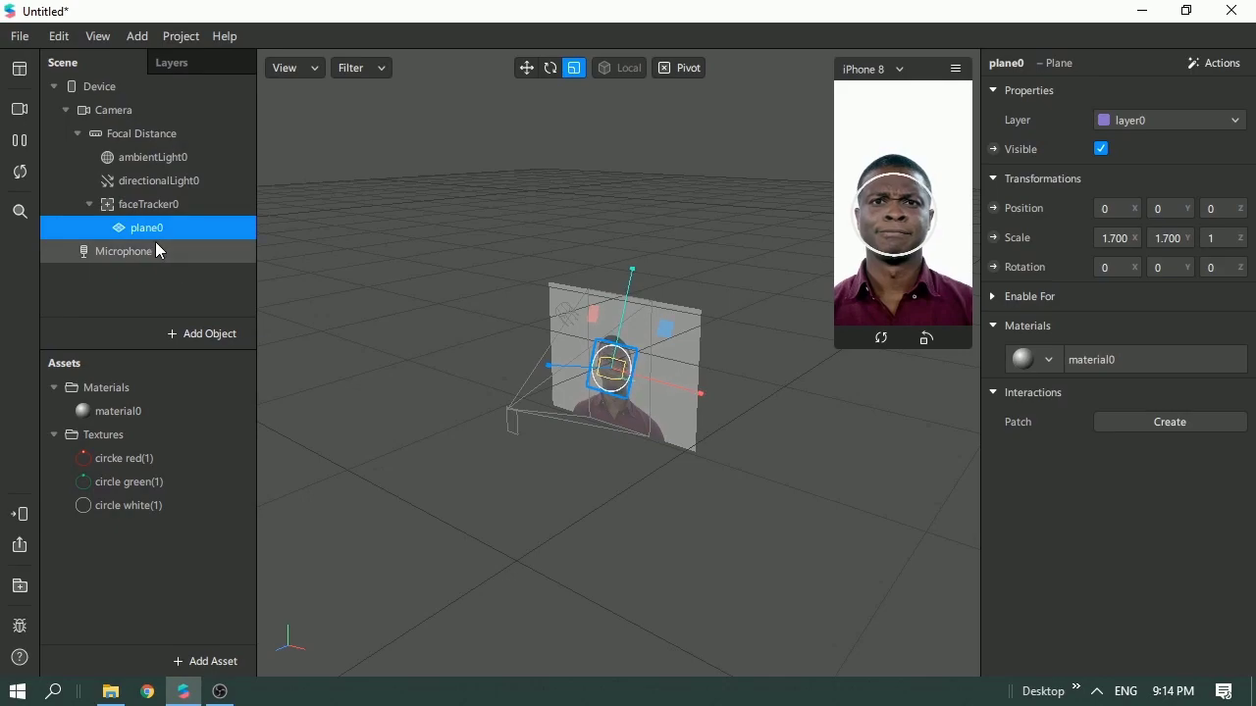
right_click(152, 227)
click(245, 412)
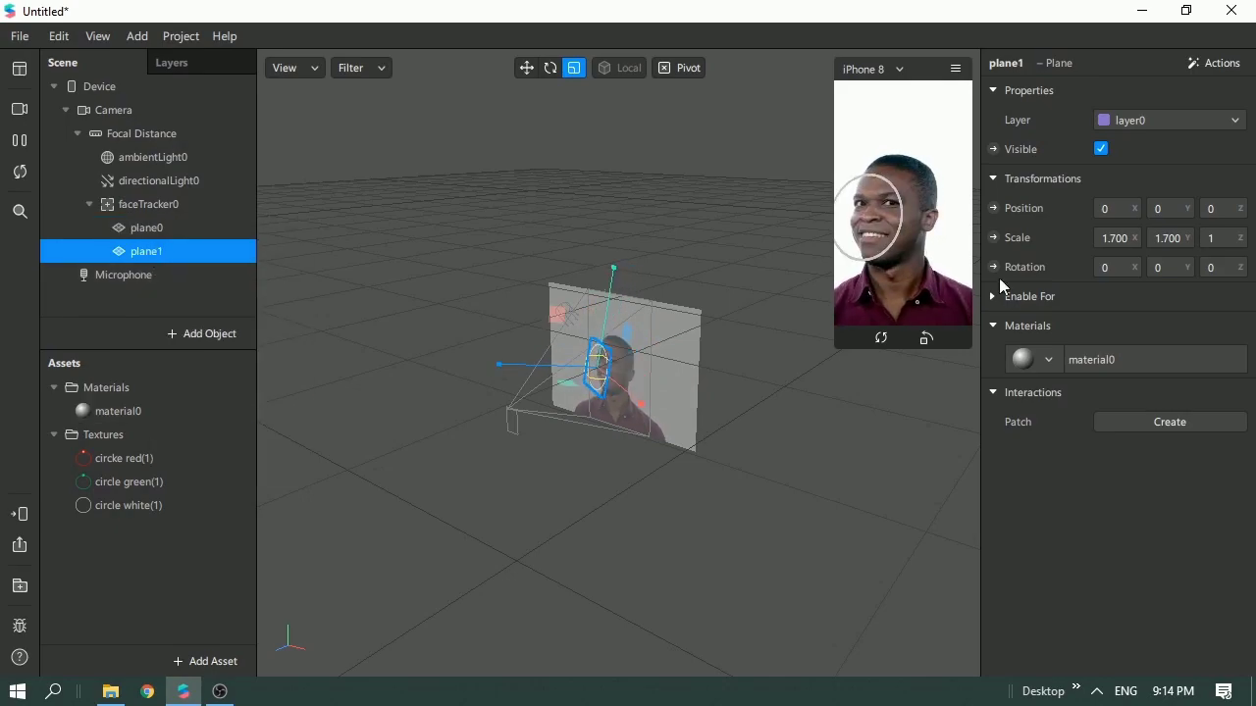
click(1049, 359)
click(1086, 425)
click(152, 506)
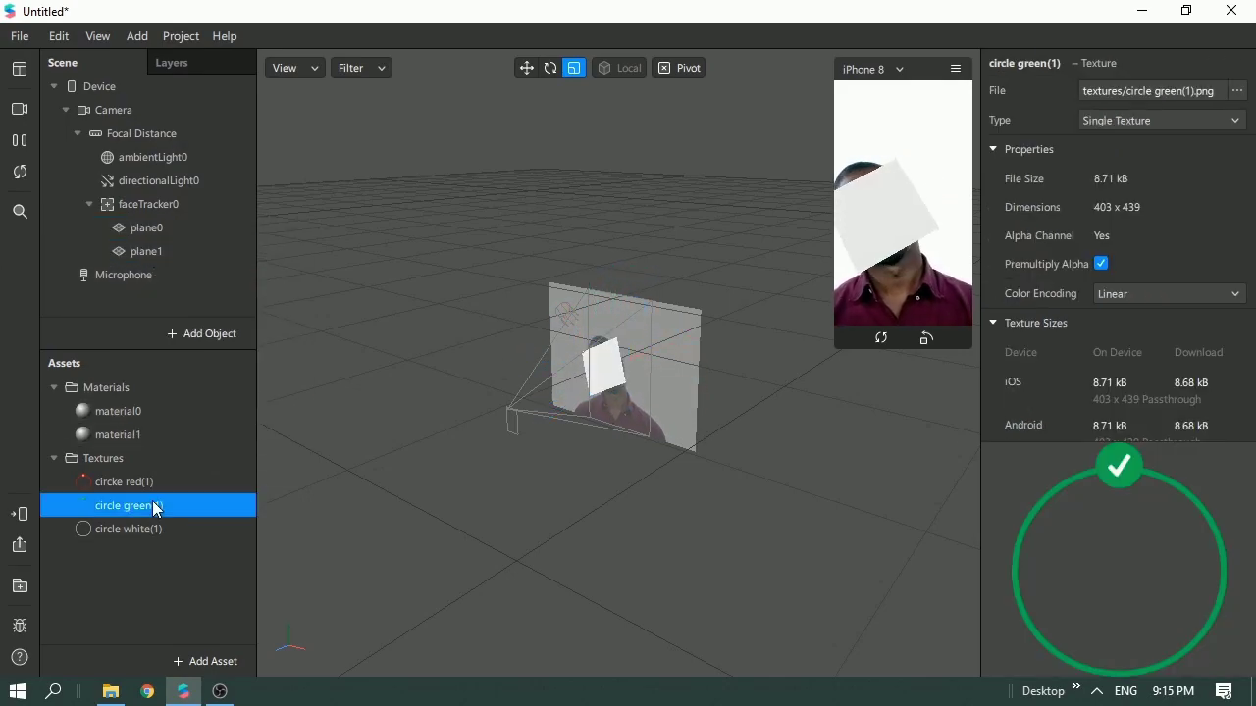
click(118, 434)
click(1122, 210)
click(1124, 271)
Duplicate plane1 and give the copy a new material with the circle red(1) diffuse texture.
click(197, 255)
right_click(196, 255)
click(292, 448)
click(1048, 359)
click(1097, 457)
click(1138, 210)
click(1128, 242)
Collapse the Materials folder and the children of faceTracker0.
click(55, 389)
click(55, 390)
click(93, 535)
click(89, 204)
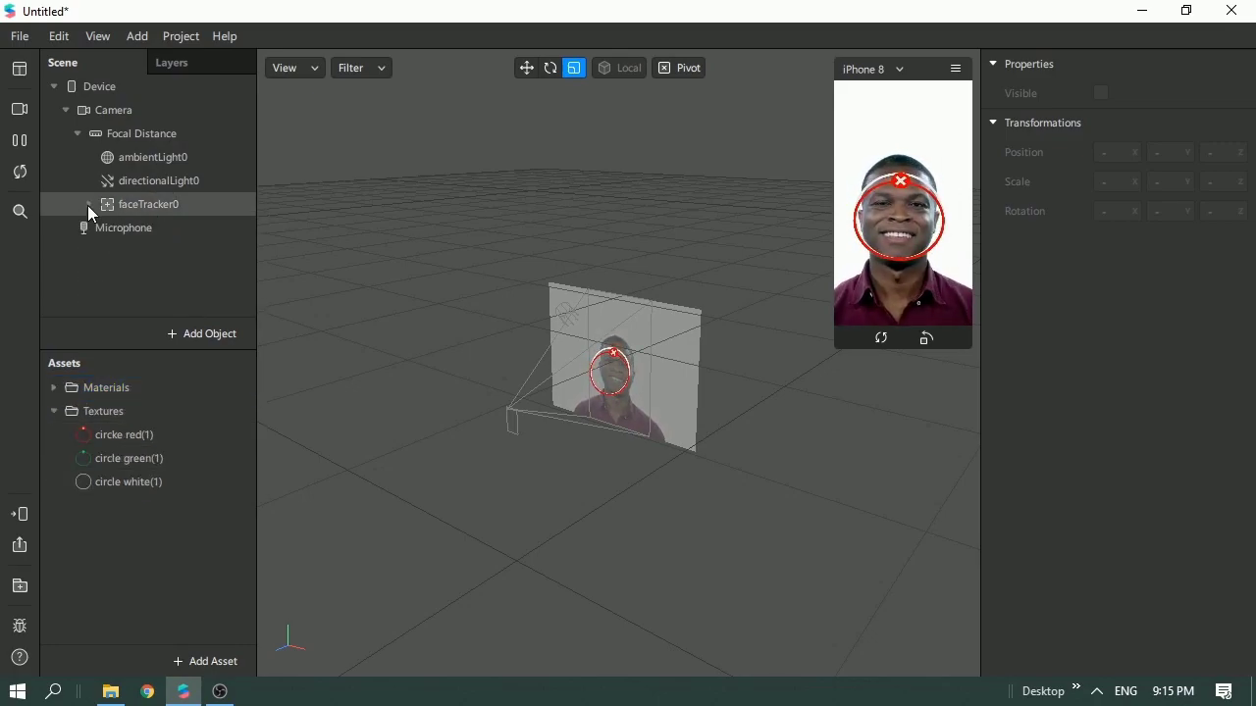
click(206, 333)
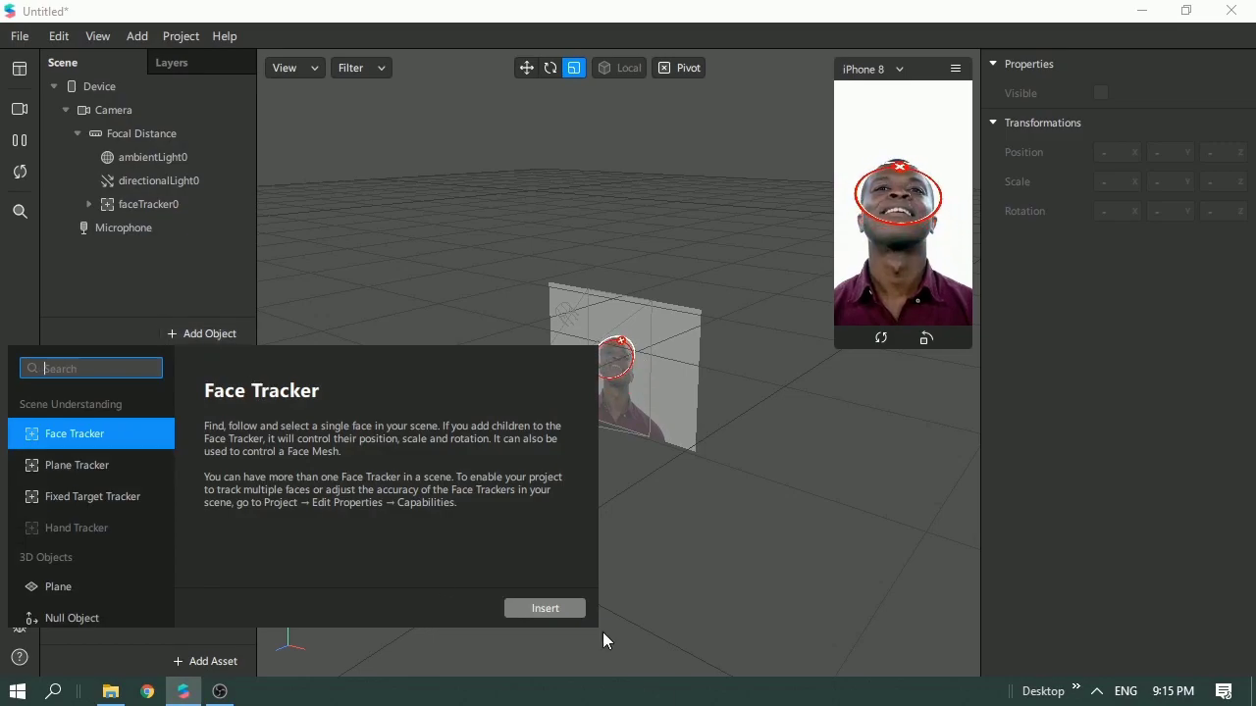
click(544, 608)
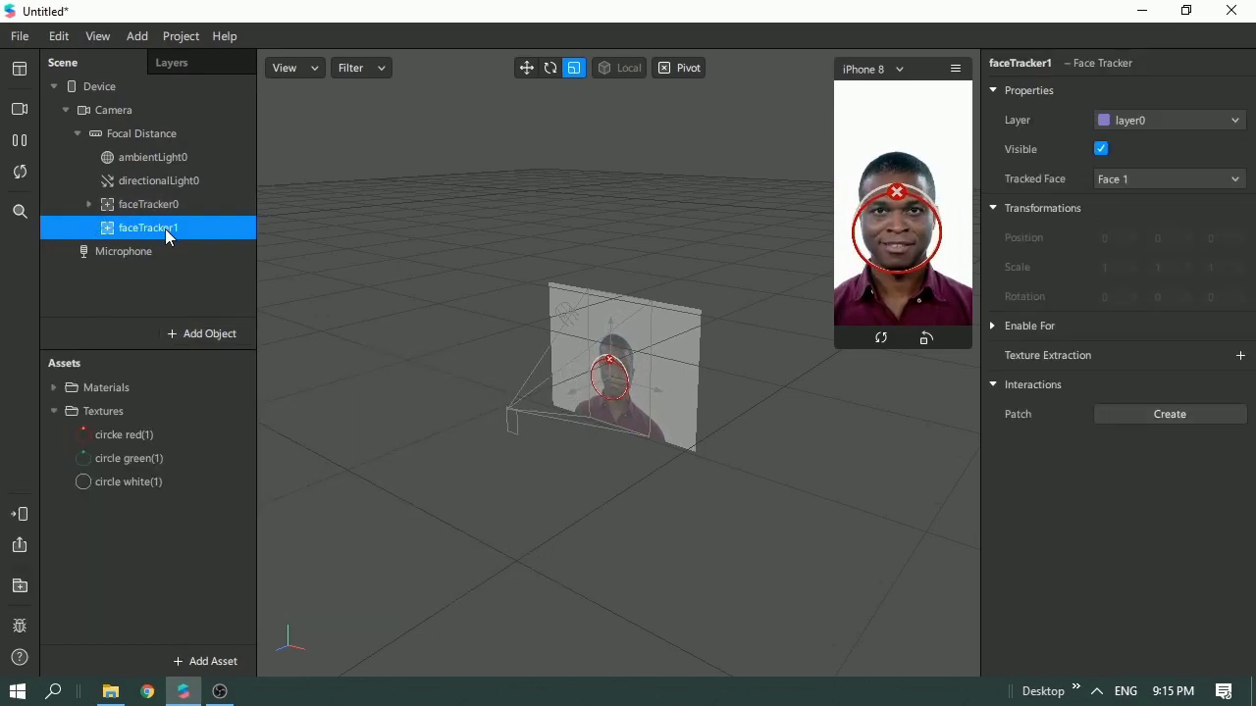
click(208, 280)
click(192, 236)
key(Delete)
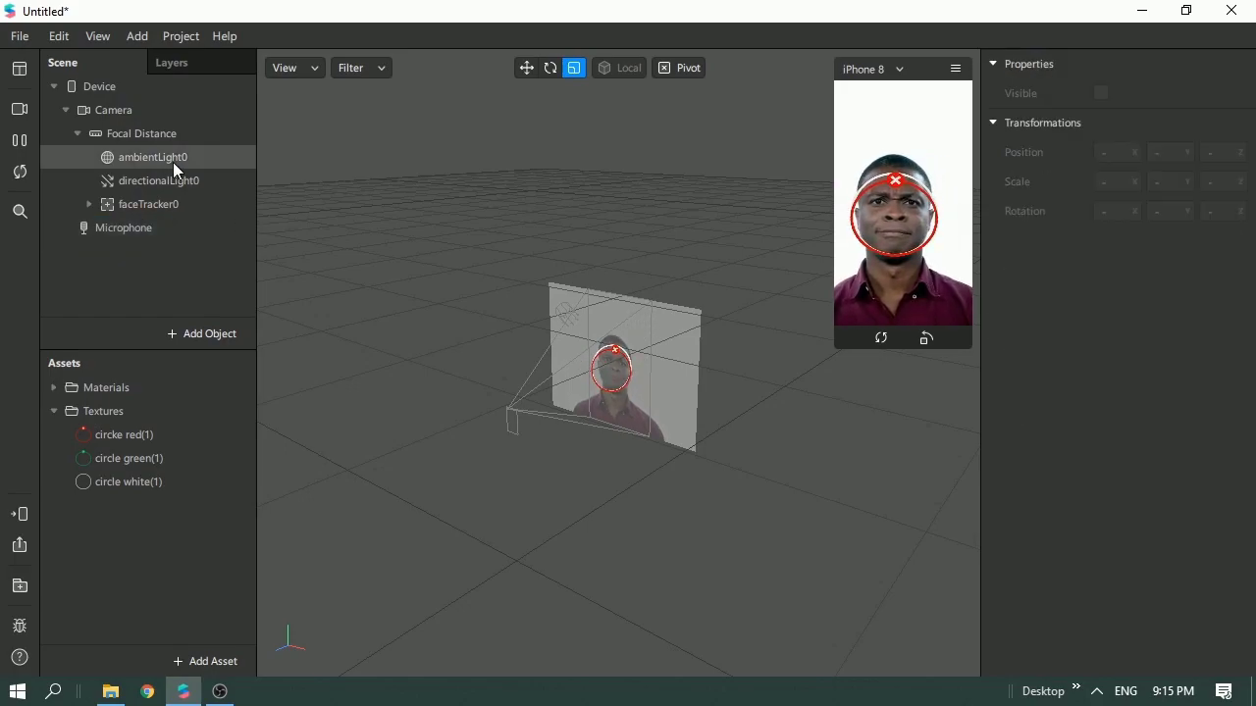
Duplicate faceTracker0 together with its planes and collapse the children of the copy.
click(187, 204)
right_click(186, 204)
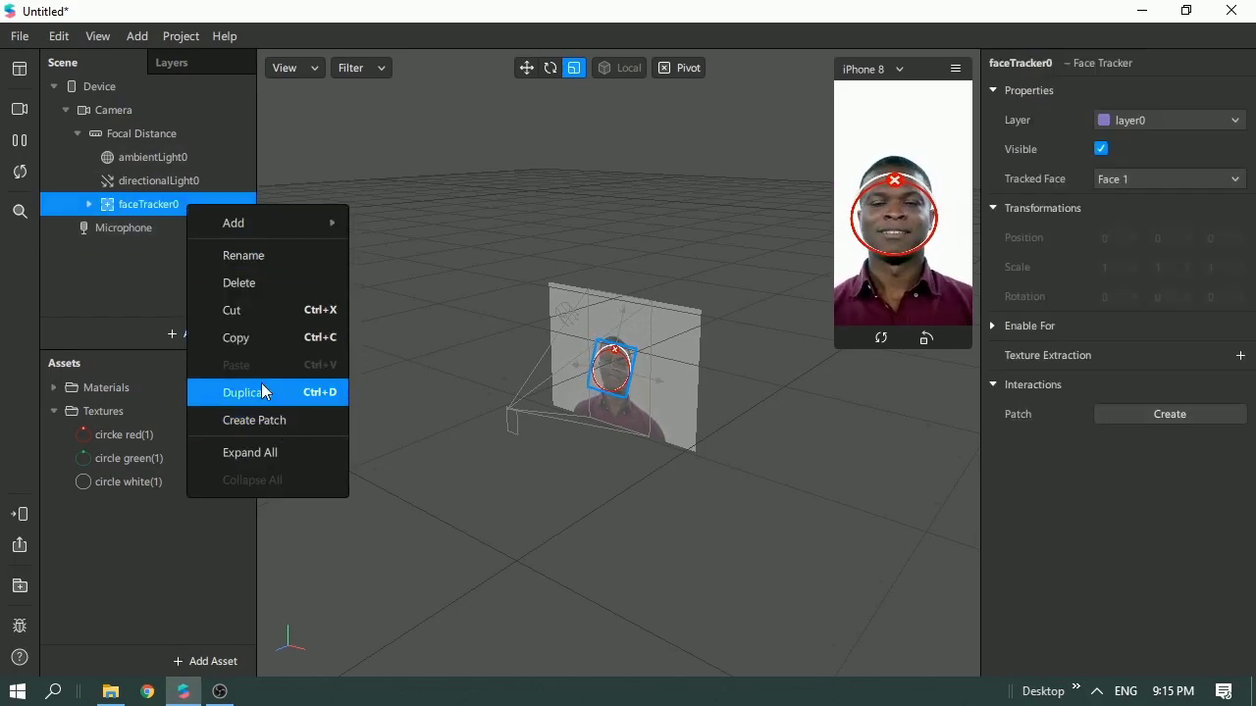
click(260, 392)
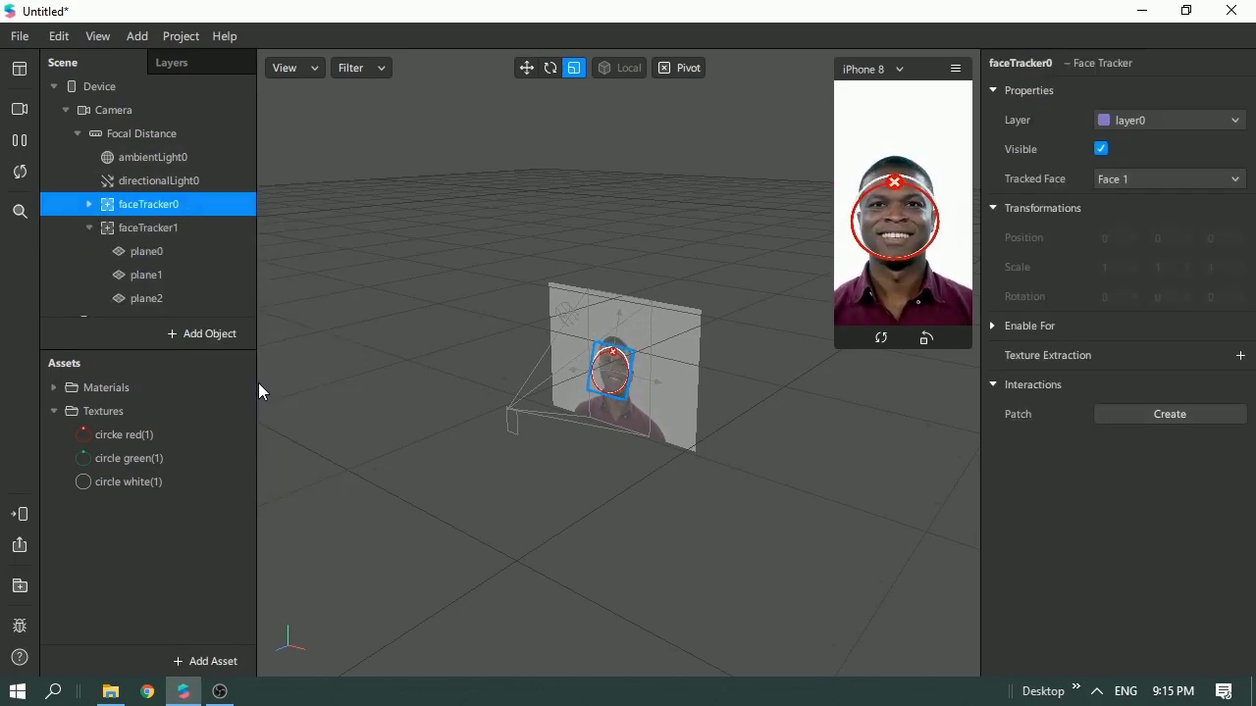
click(179, 254)
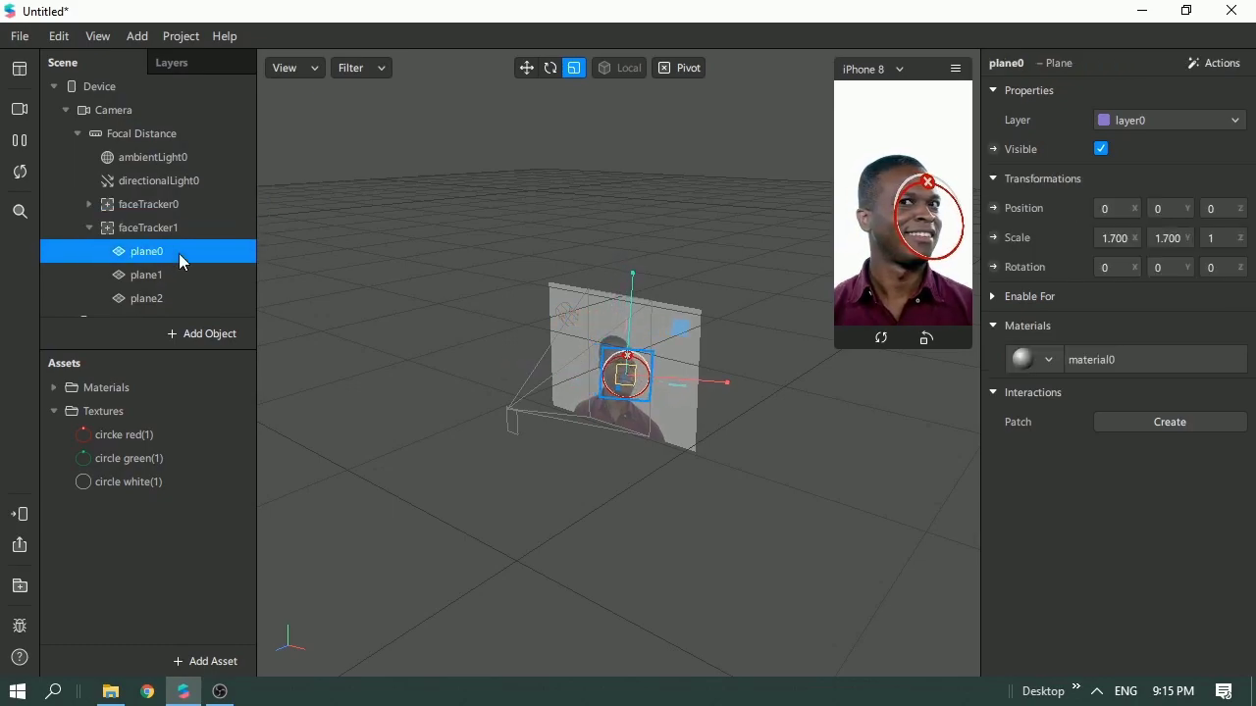
right_click(180, 254)
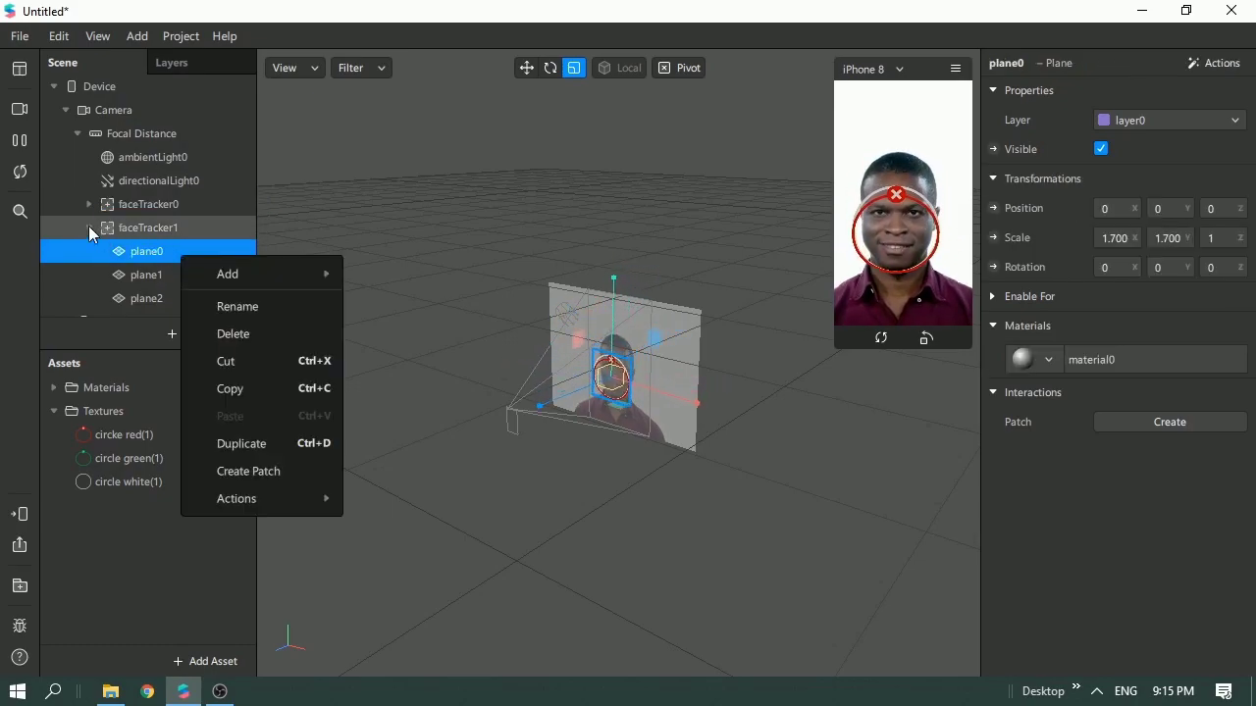
click(88, 227)
click(130, 232)
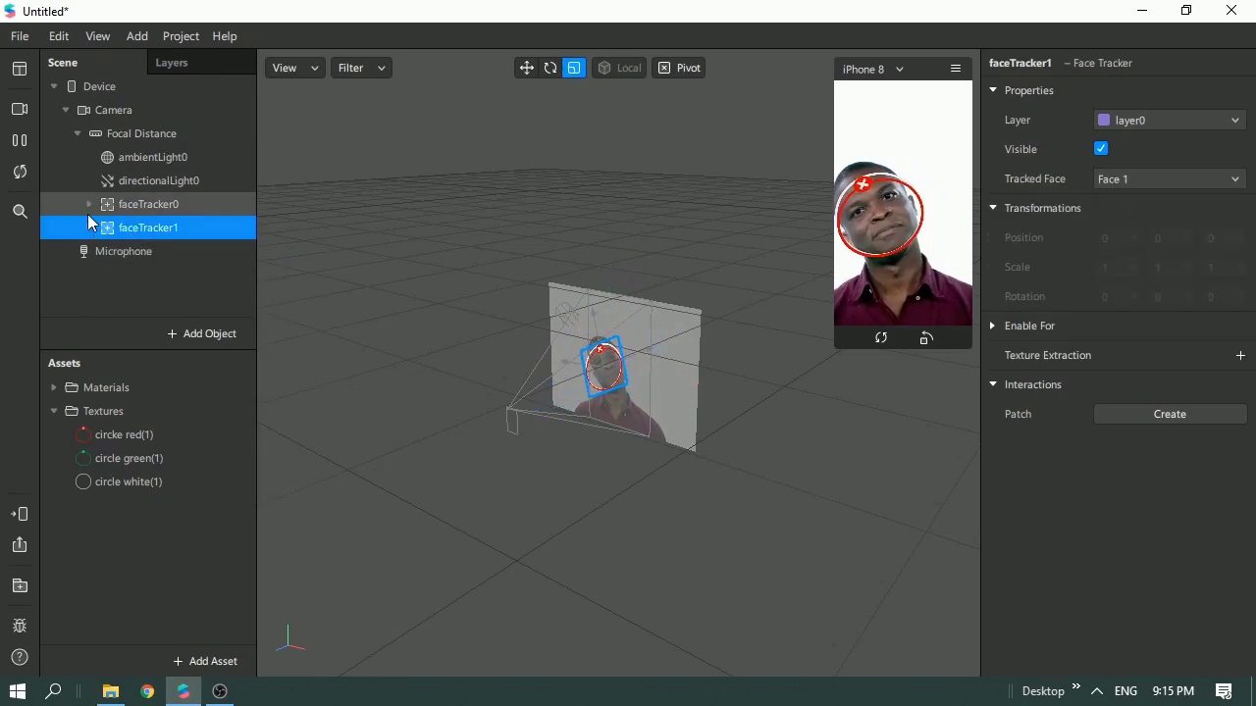
Rename plane0 under faceTracker0 as white0.
click(88, 203)
click(142, 233)
right_click(142, 232)
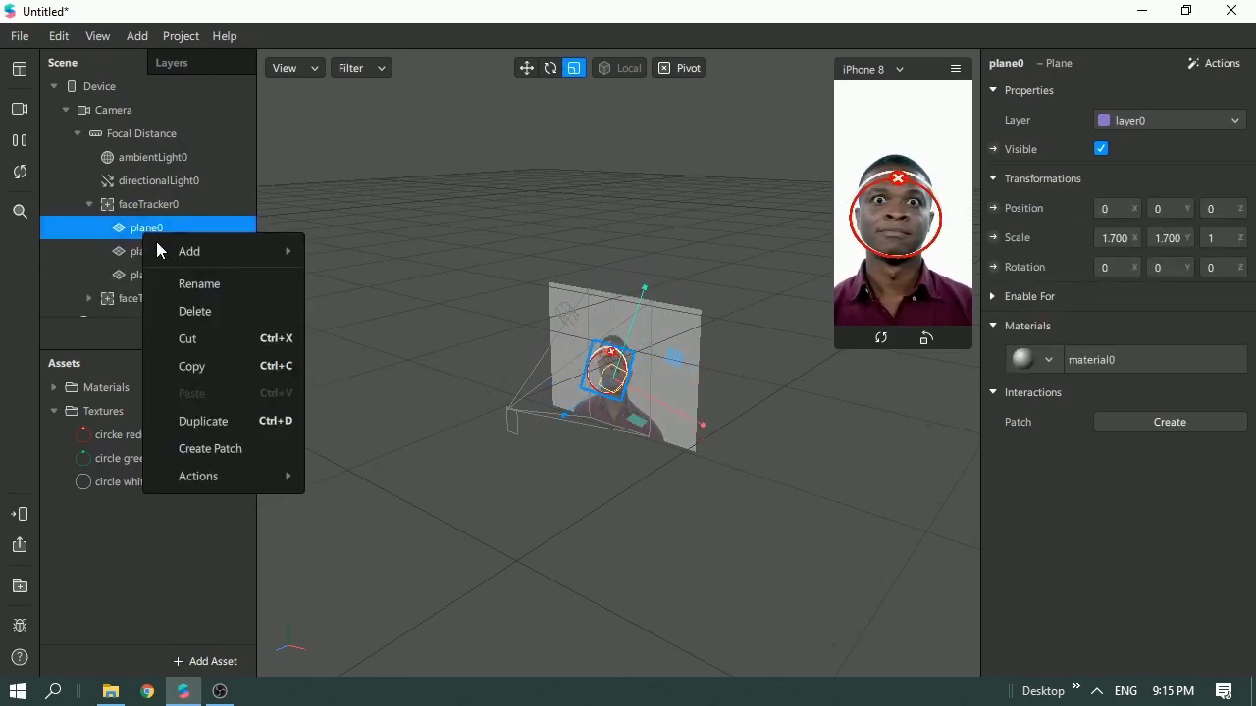
click(199, 283)
text(white0)
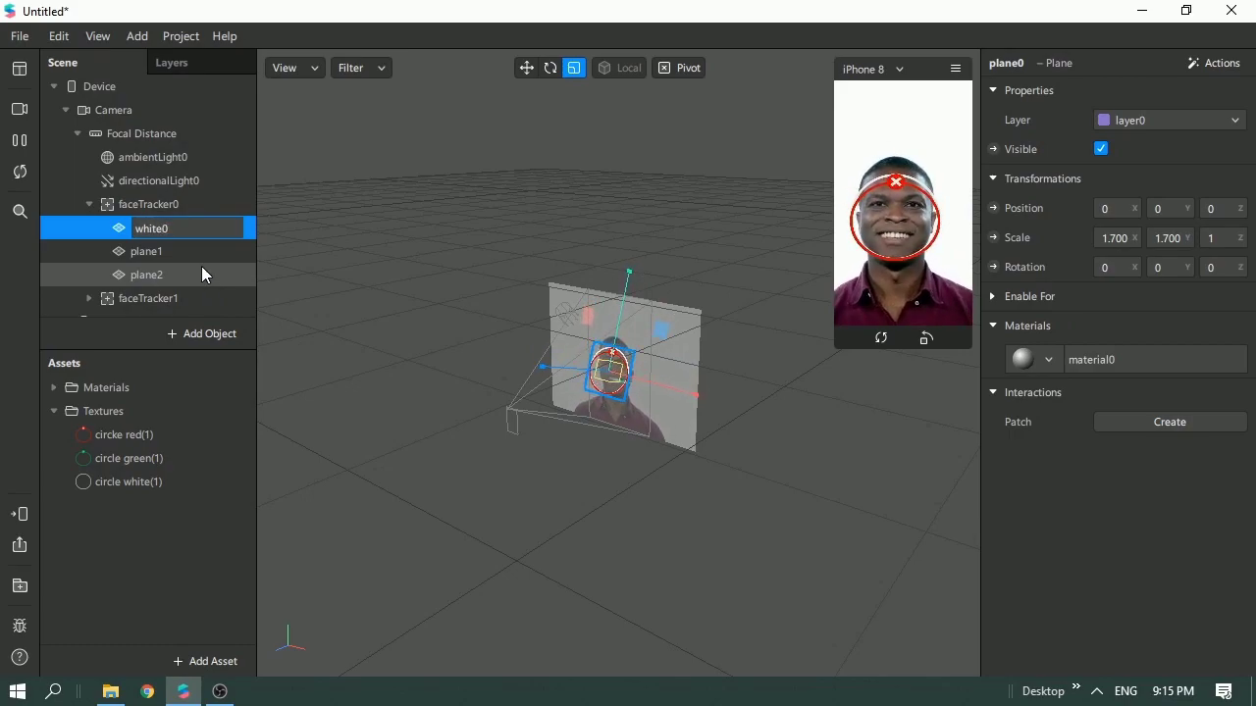
click(196, 250)
right_click(195, 248)
click(278, 308)
text(red)
key(BackSpace)
key(BackSpace)
key(BackSpace)
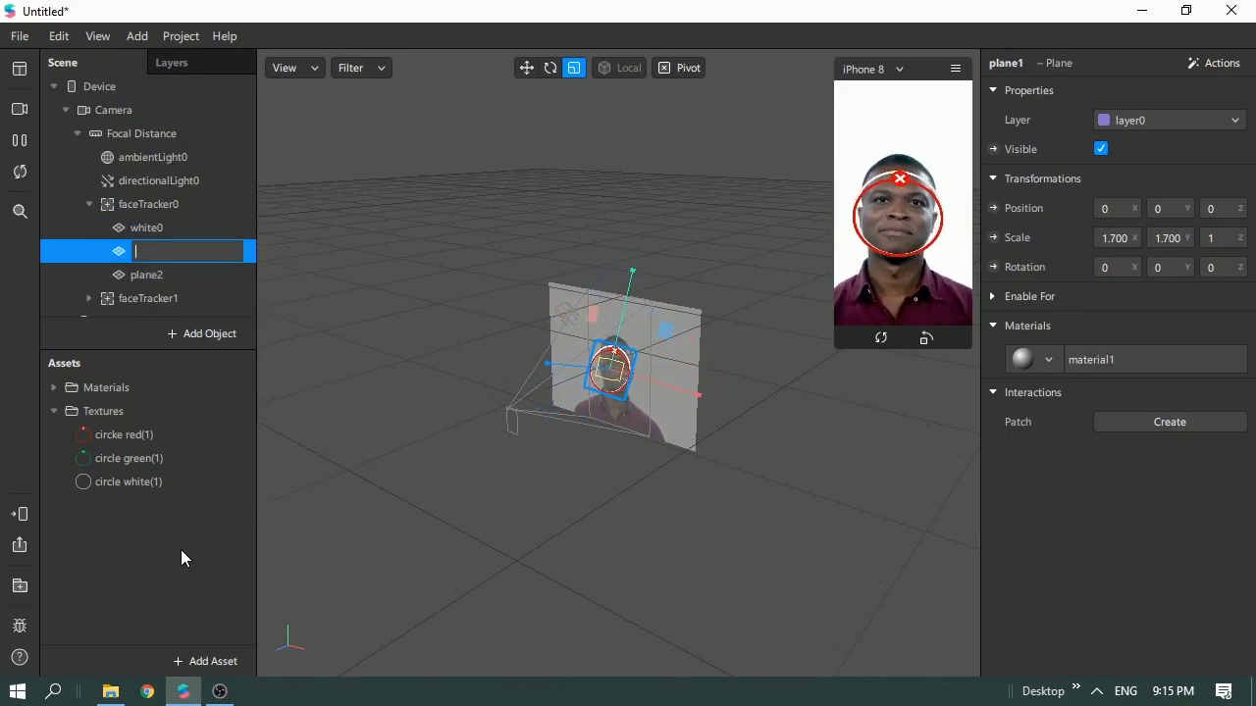
click(165, 459)
click(168, 251)
Check the second material, then rename plane1 as green0 and plane2 as red0 under faceTracker0.
click(98, 390)
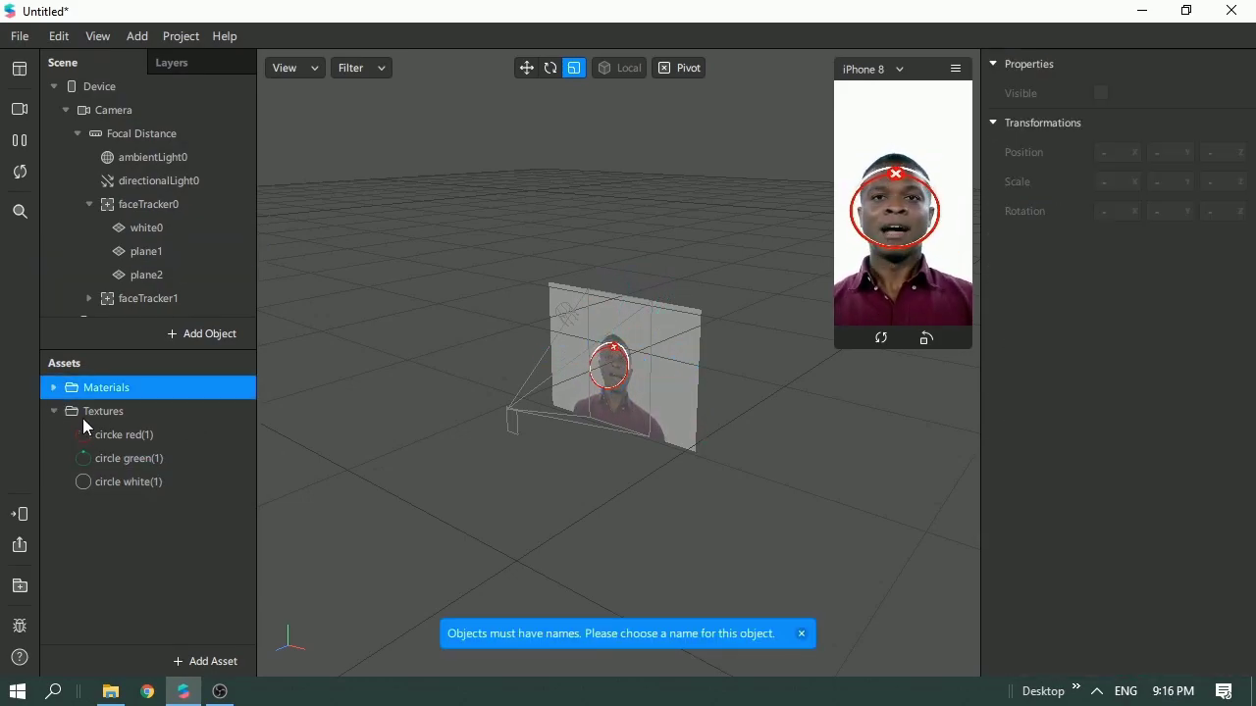
click(55, 388)
click(126, 435)
double_click(179, 251)
text(green0)
right_click(188, 273)
click(236, 323)
text(red0)
click(88, 206)
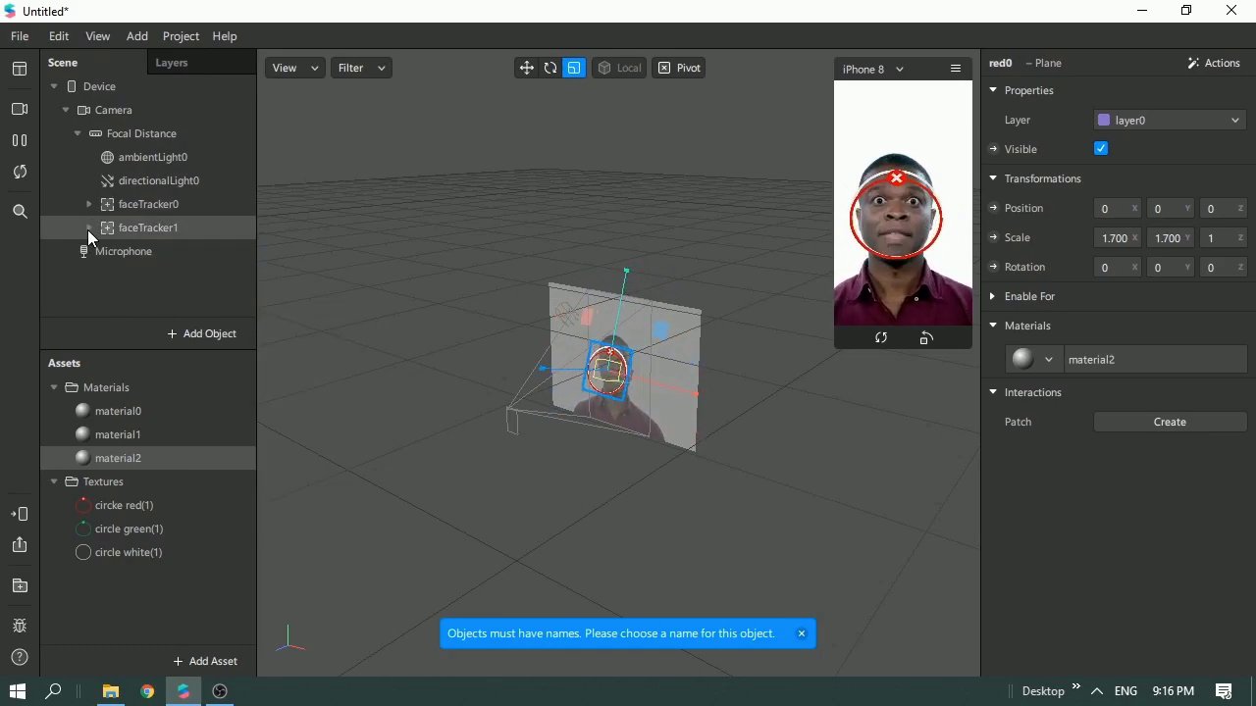
Rename plane0 under faceTracker1 as white1.
click(88, 228)
click(147, 251)
right_click(128, 251)
click(178, 308)
text(white1)
Under faceTracker1, rename plane1 as green1 and plane2 as red1.
click(161, 274)
right_click(160, 274)
click(236, 322)
text(green1)
right_click(224, 297)
click(263, 350)
text(red1)
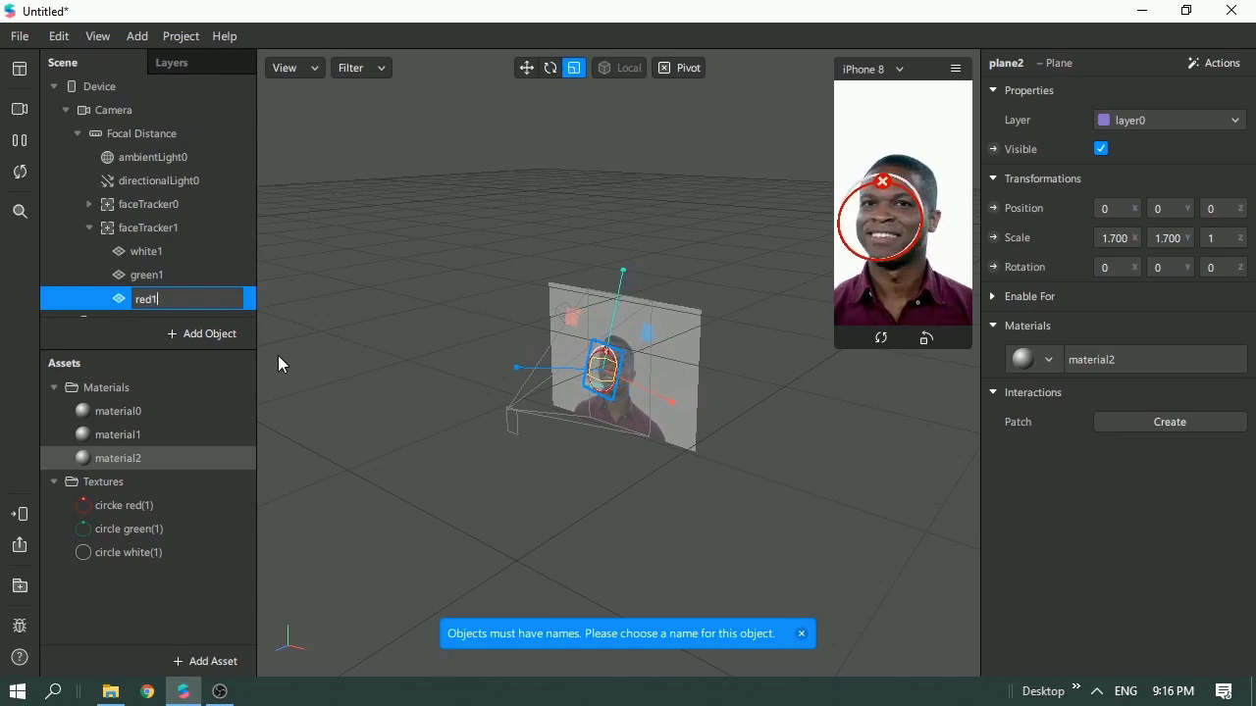
click(157, 247)
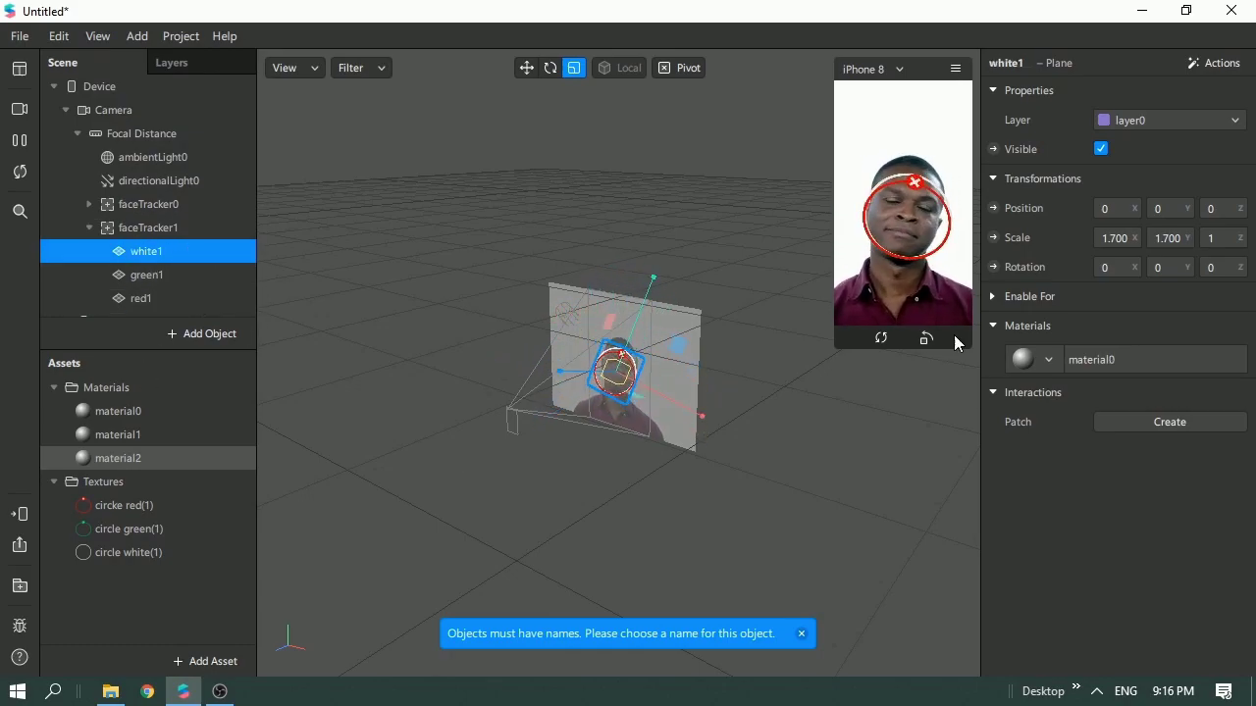
Create a new material for white1 and set its diffuse texture to circle white(1).
click(1048, 359)
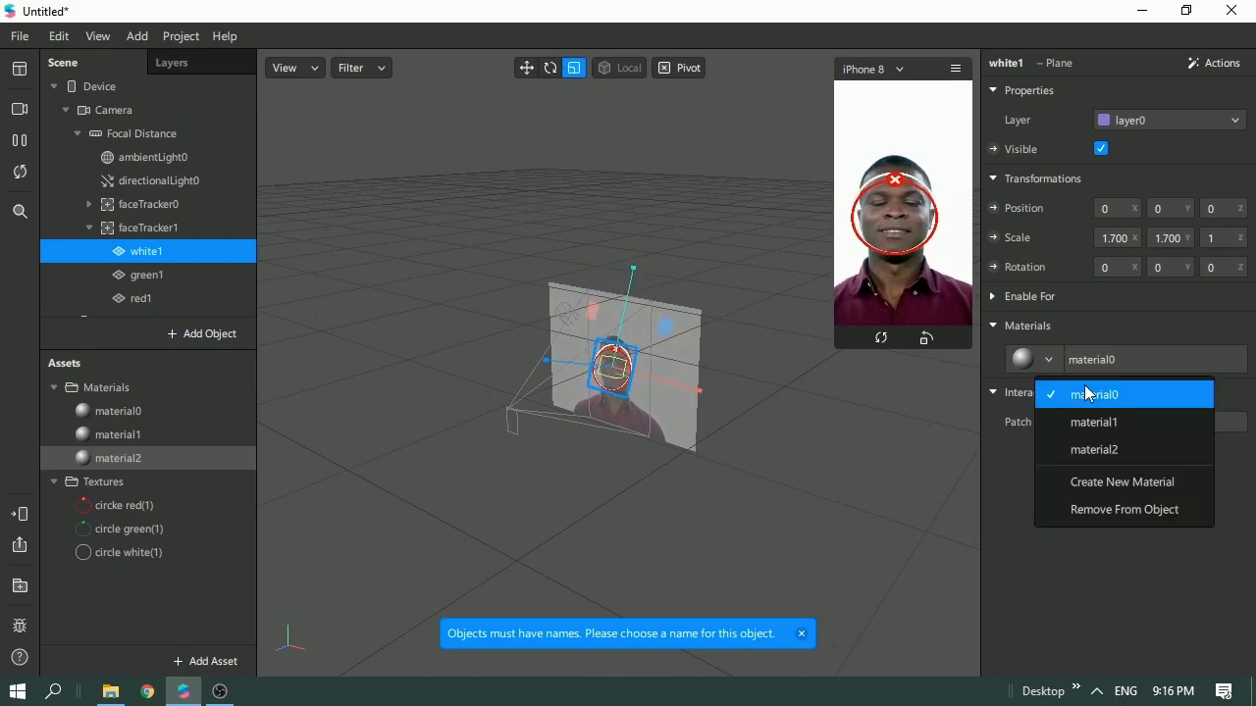
click(1121, 481)
click(170, 486)
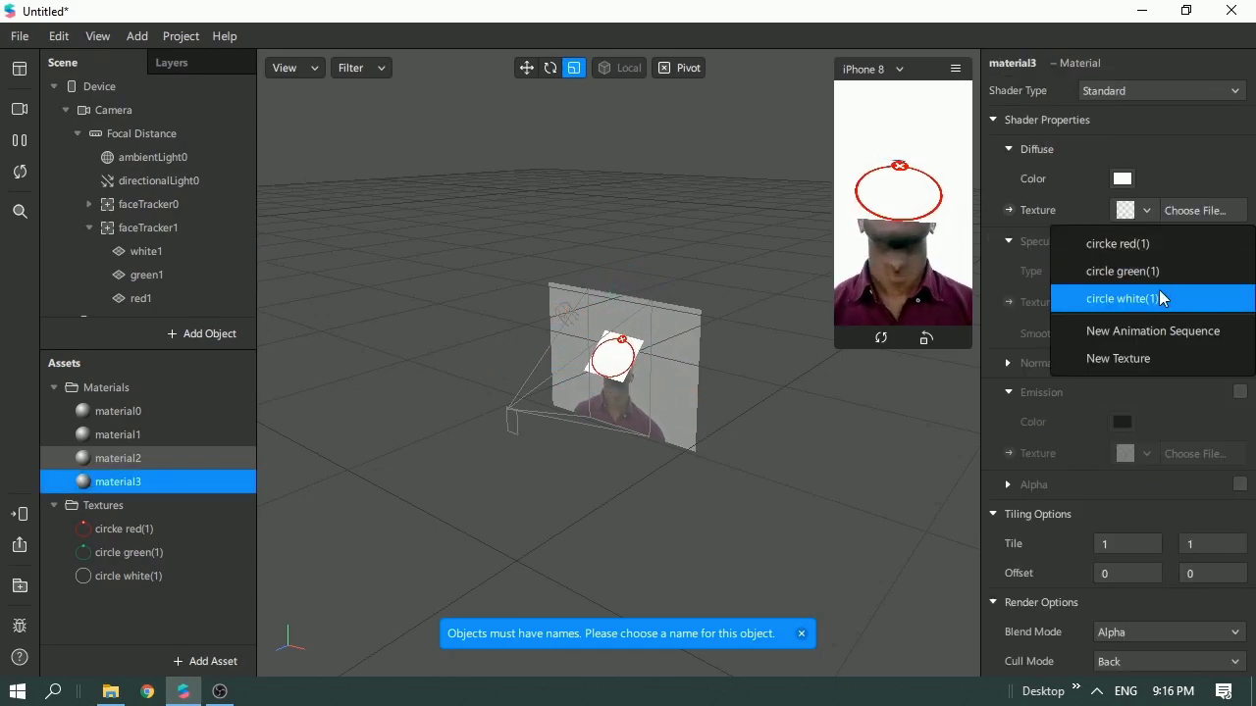
click(1119, 298)
Create a new material for green1 and set its diffuse texture to circle green(1).
double_click(148, 275)
click(1048, 360)
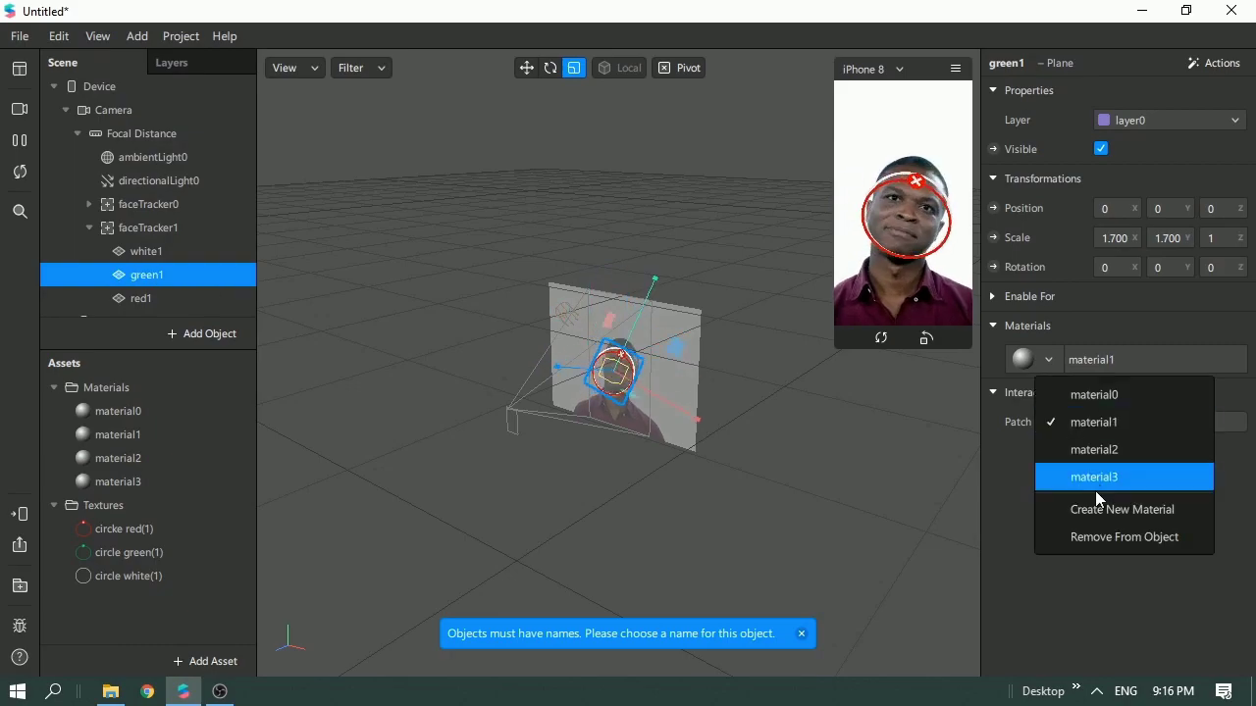
click(1138, 509)
click(117, 506)
click(1142, 212)
click(1141, 274)
Create a new material for red1 and set its diffuse texture to circke red(1).
click(140, 298)
click(1050, 360)
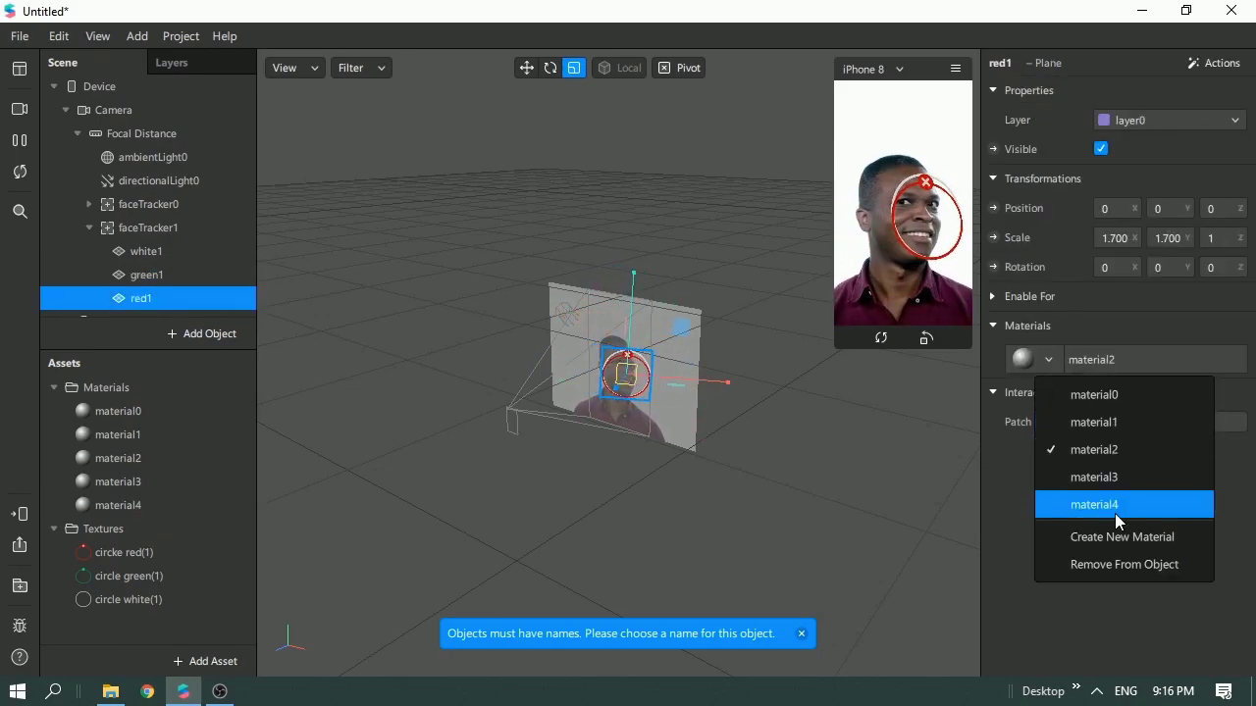
click(1115, 539)
click(154, 530)
click(1132, 217)
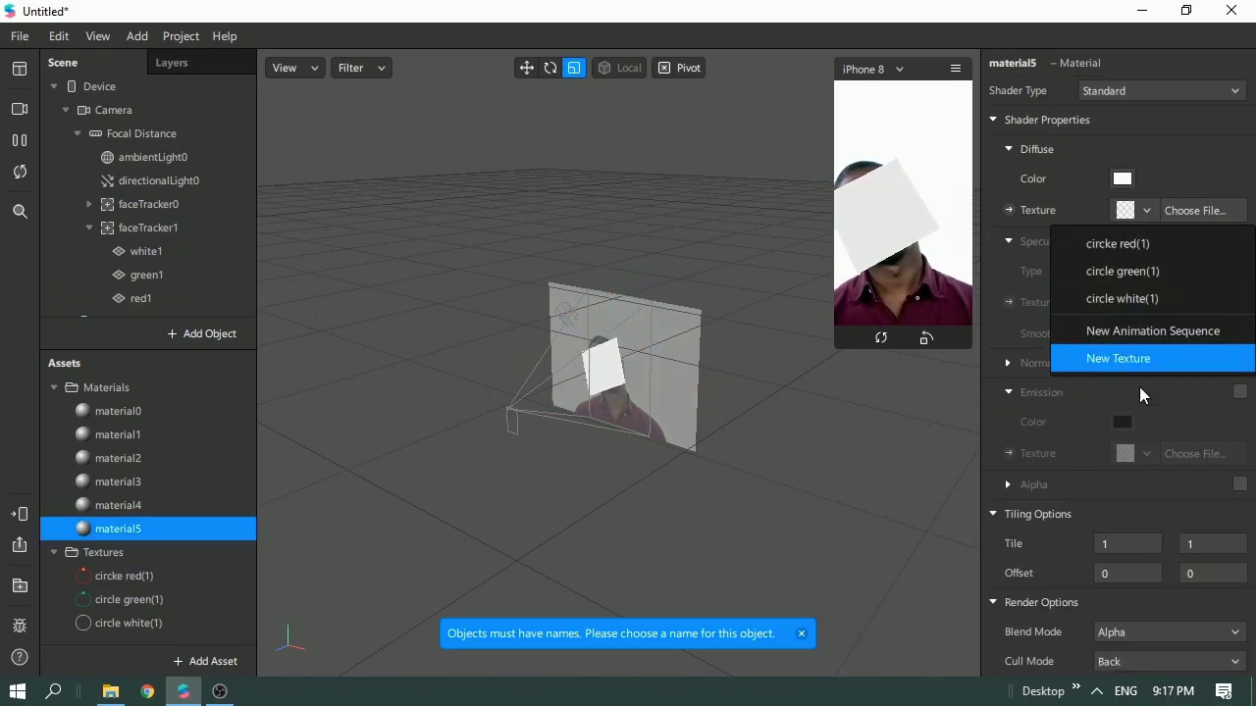
click(1136, 245)
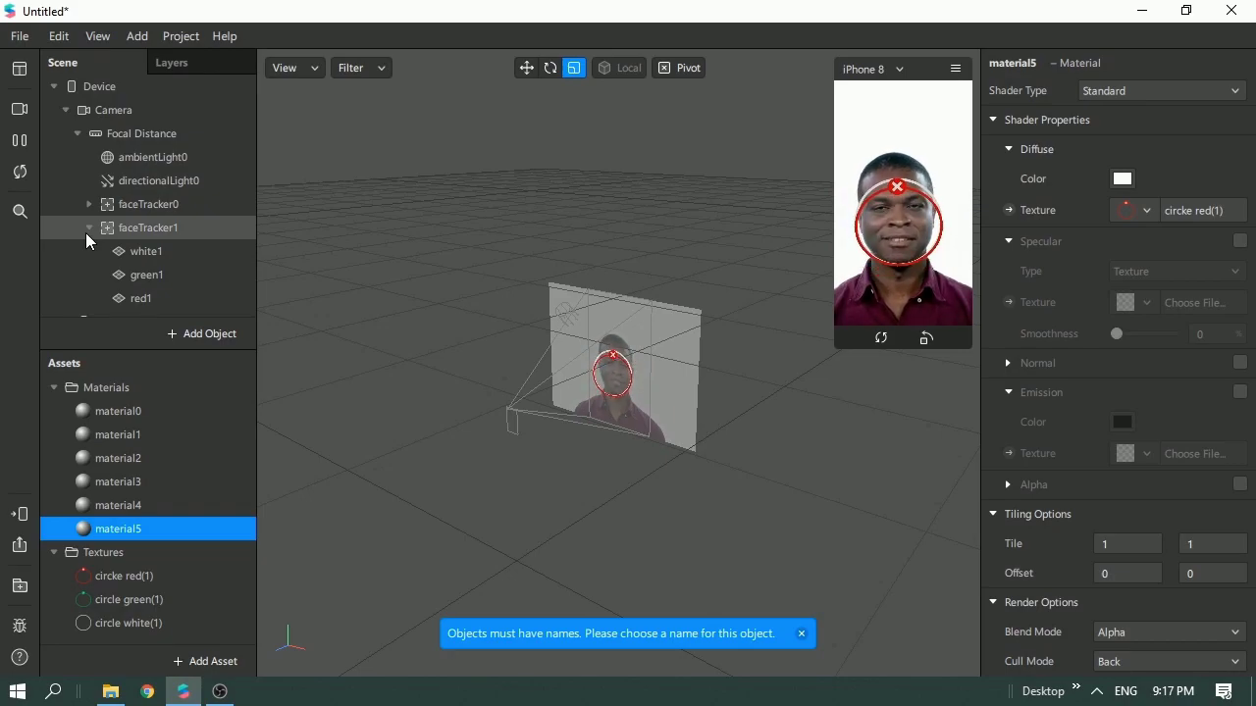
Collapse the faceTracker1 group in the scene hierarchy and clear the selection.
click(165, 296)
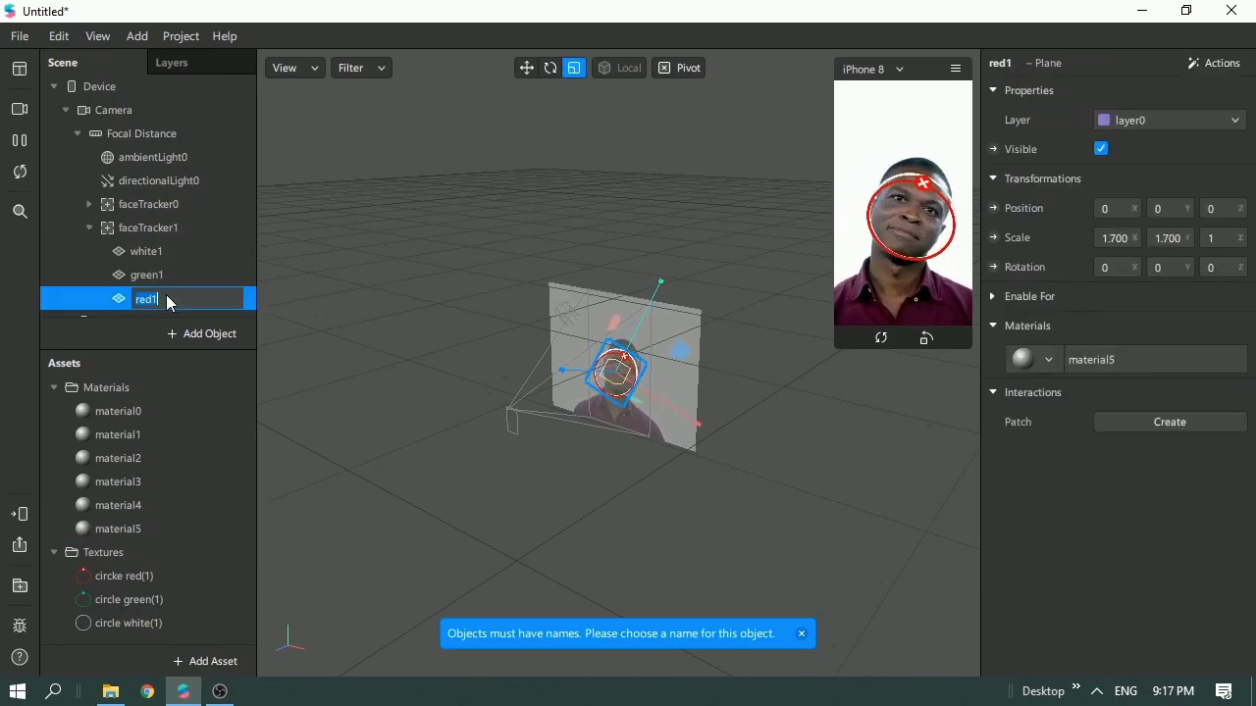
click(147, 253)
click(89, 228)
click(148, 276)
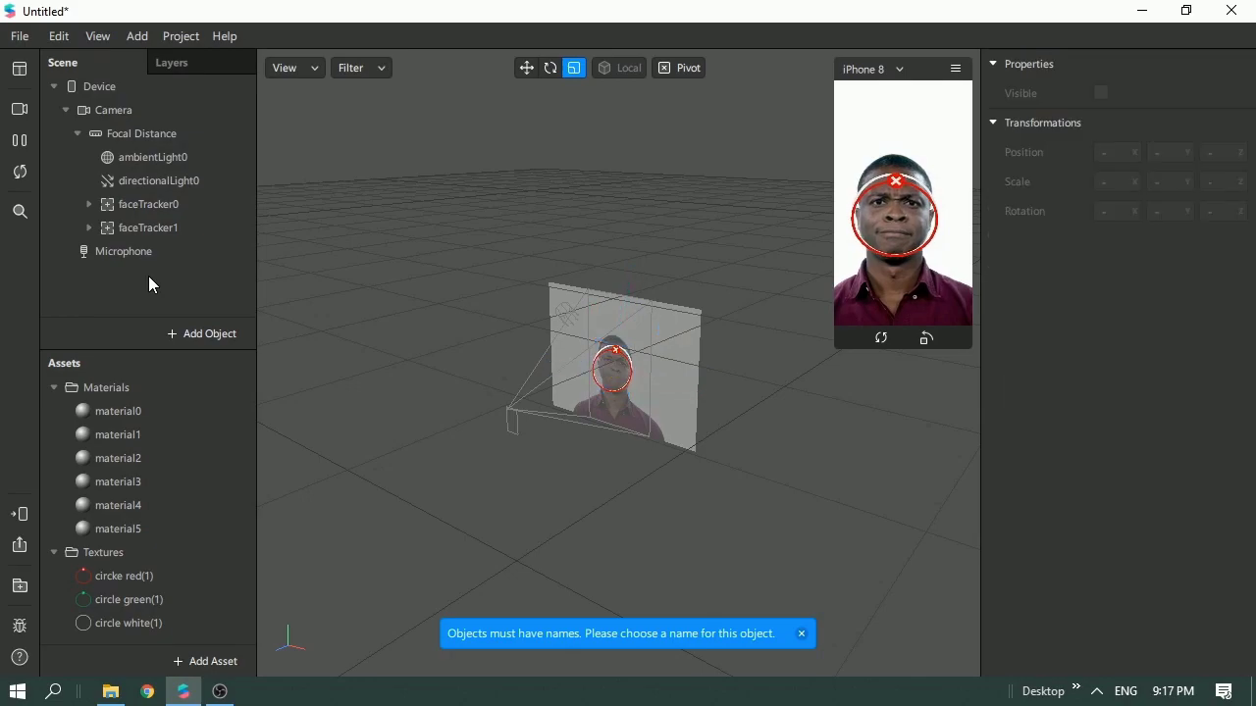
Create a producer patch for faceTracker0 and move its patch chain up to leave room below.
click(124, 204)
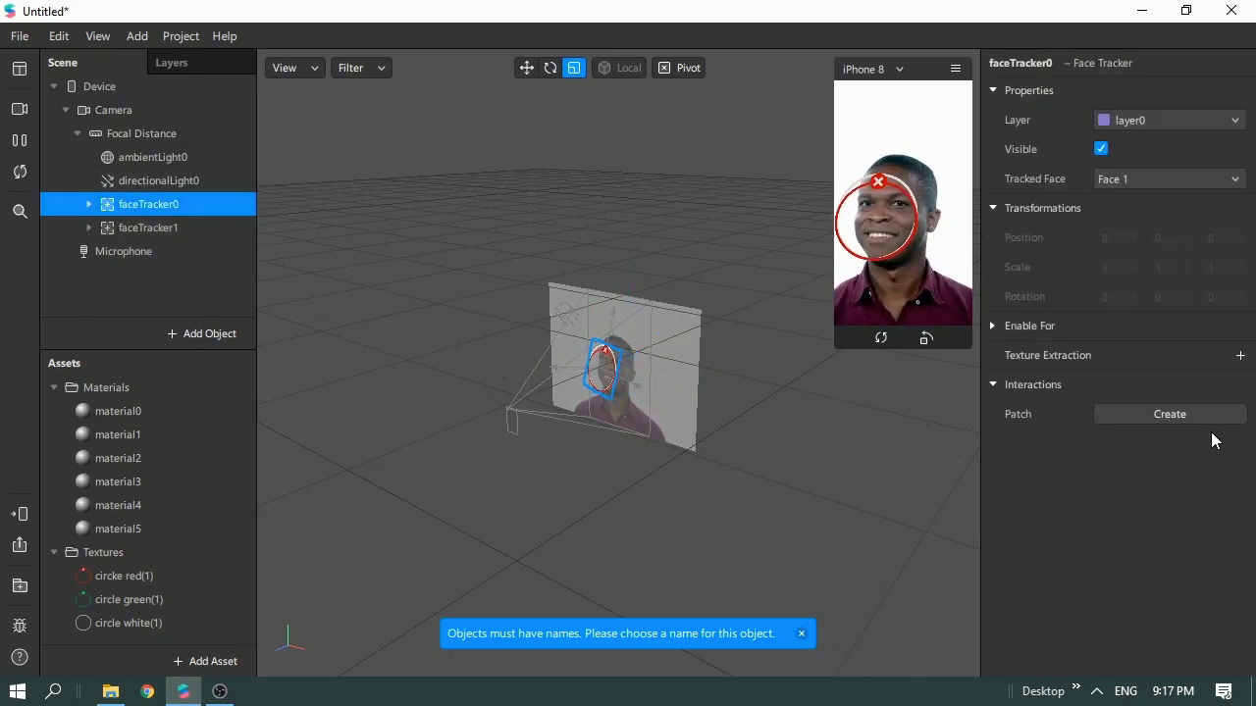
click(1174, 417)
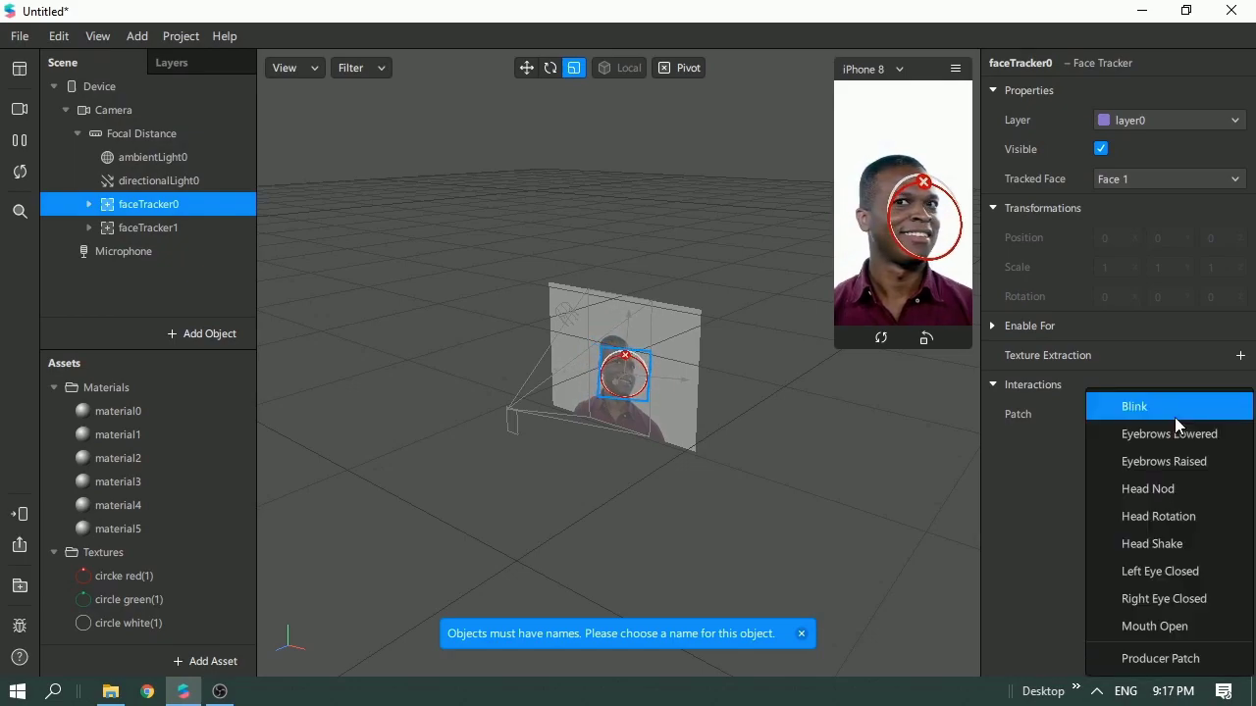
click(1163, 660)
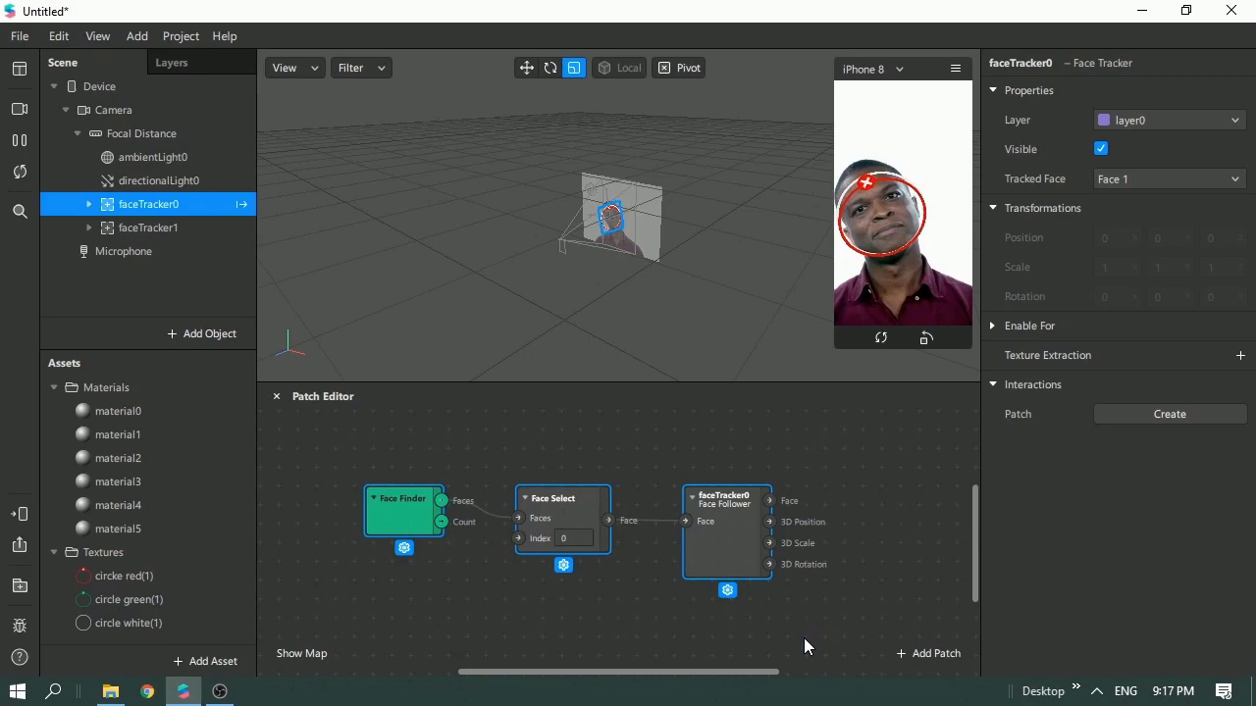
drag(350, 448, 839, 594)
drag(707, 547, 654, 518)
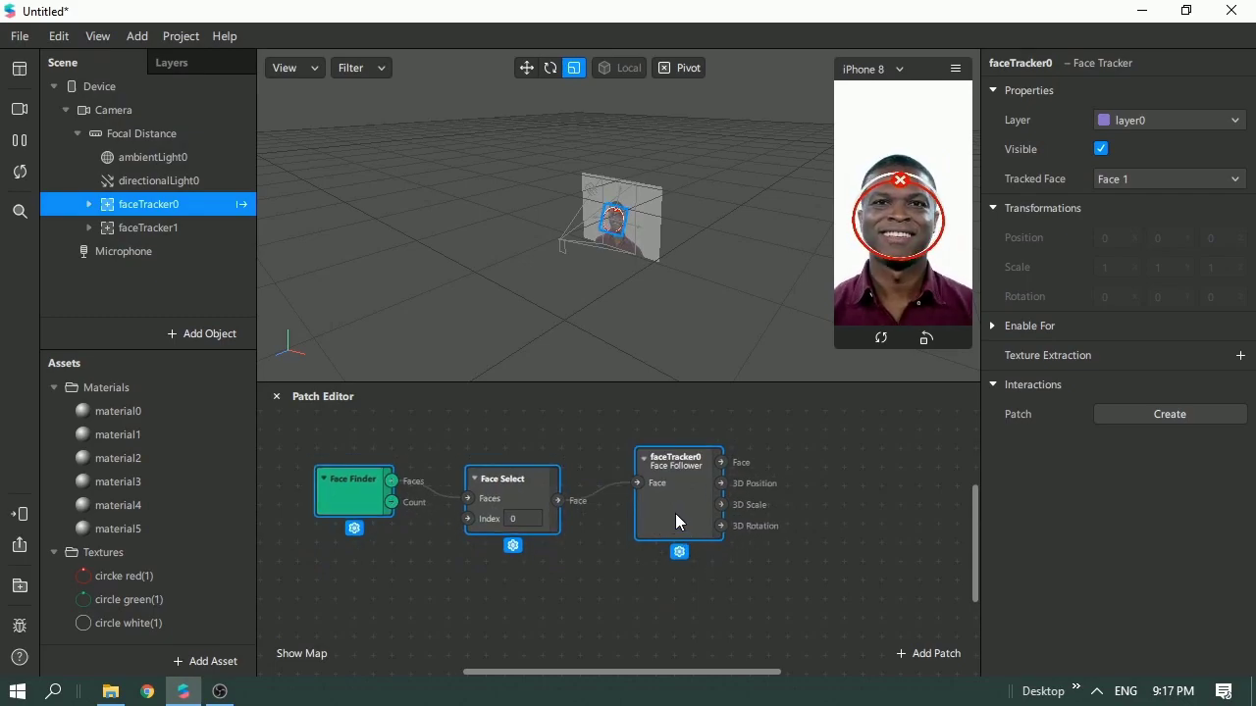
click(702, 587)
Create a producer patch for faceTracker1, place its chain below faceTracker0's, and set its Face Select index to 1.
click(141, 228)
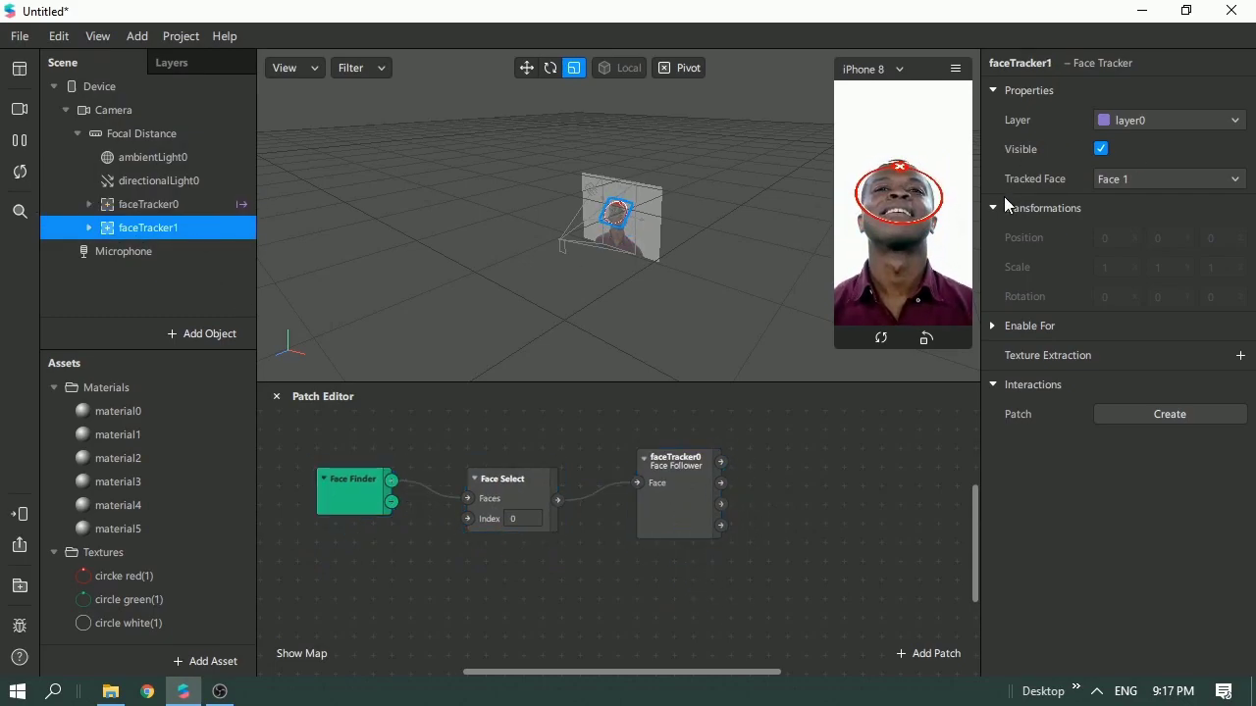
click(1097, 416)
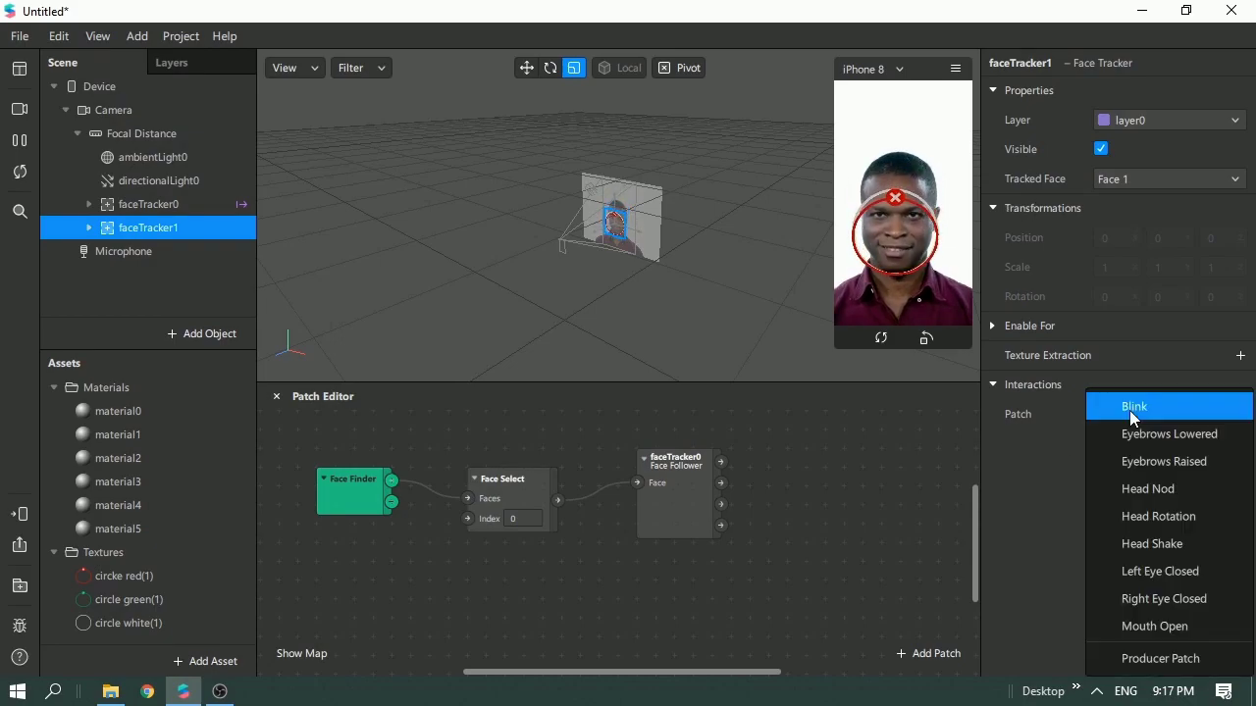
click(1155, 663)
drag(547, 504, 512, 577)
click(528, 609)
text(1)
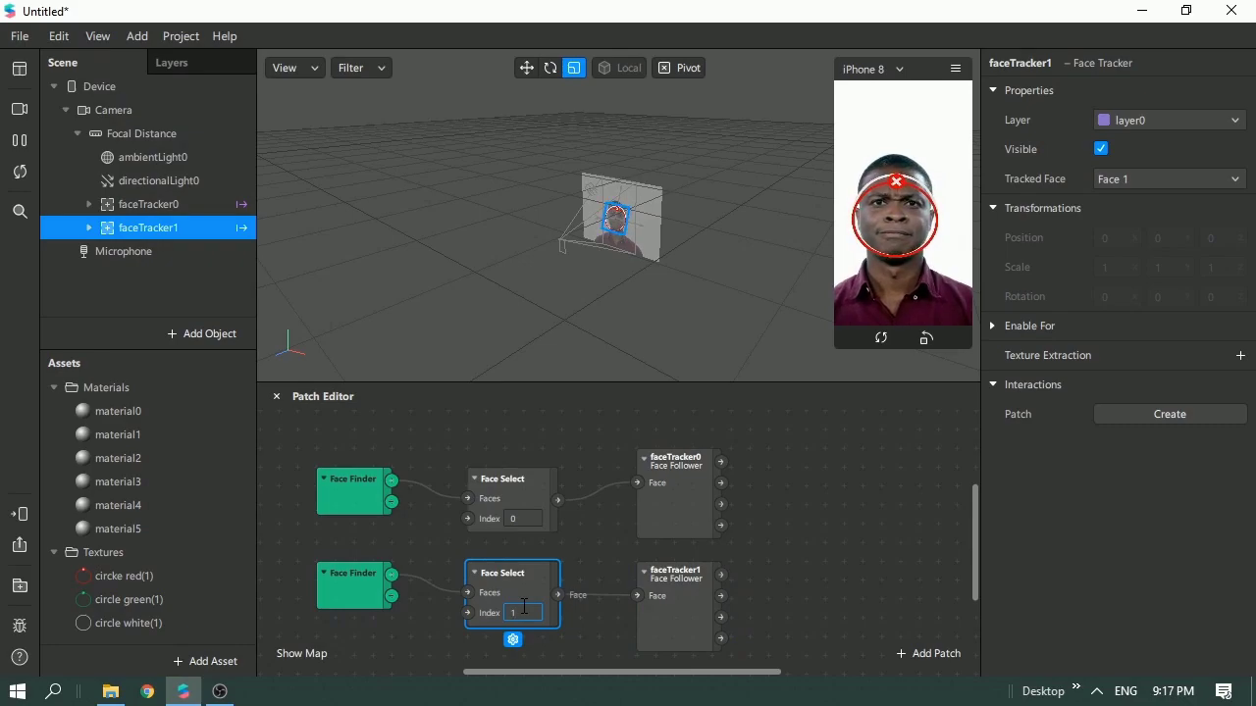
click(796, 622)
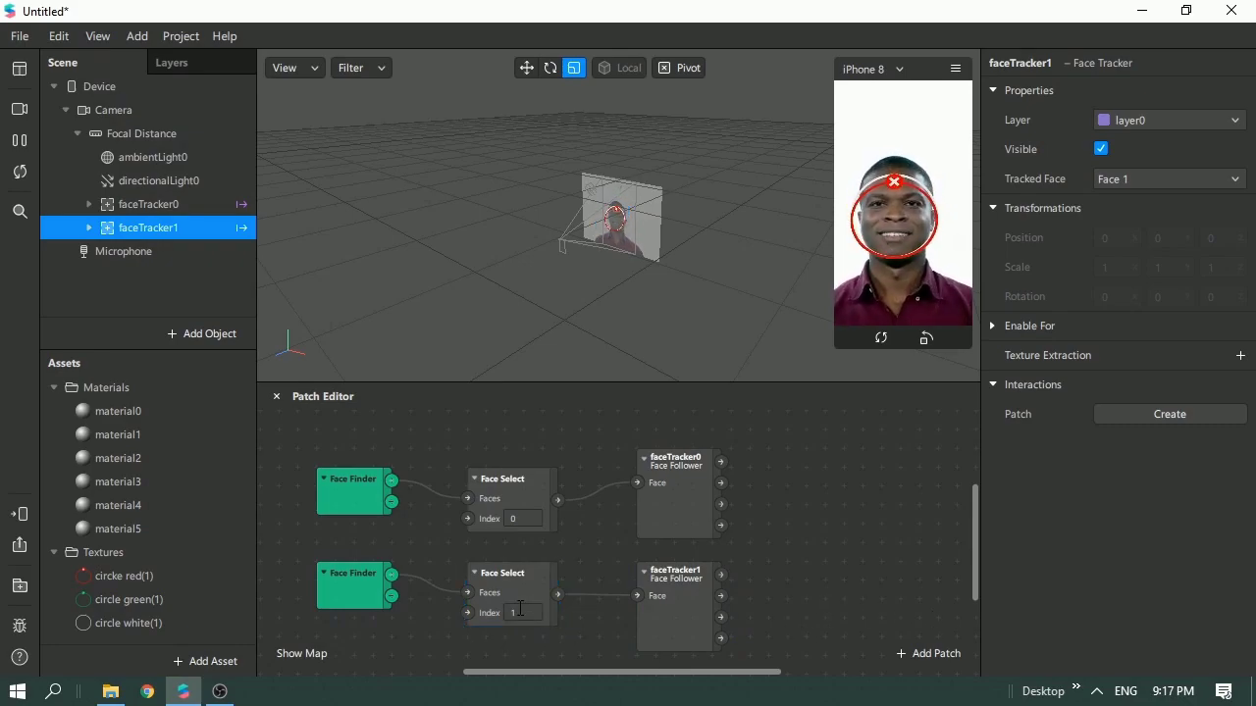
Add a Head Rotation patch and place it beside the faceTracker0 patch.
click(532, 487)
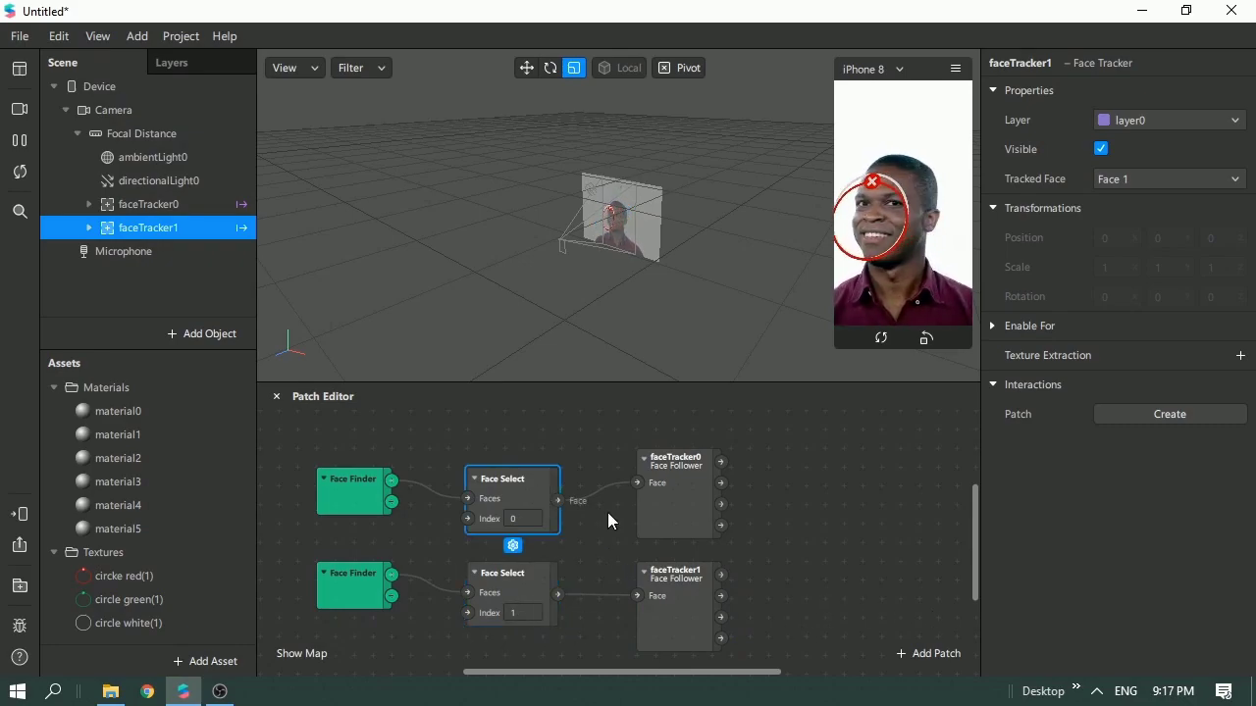
right_click(806, 537)
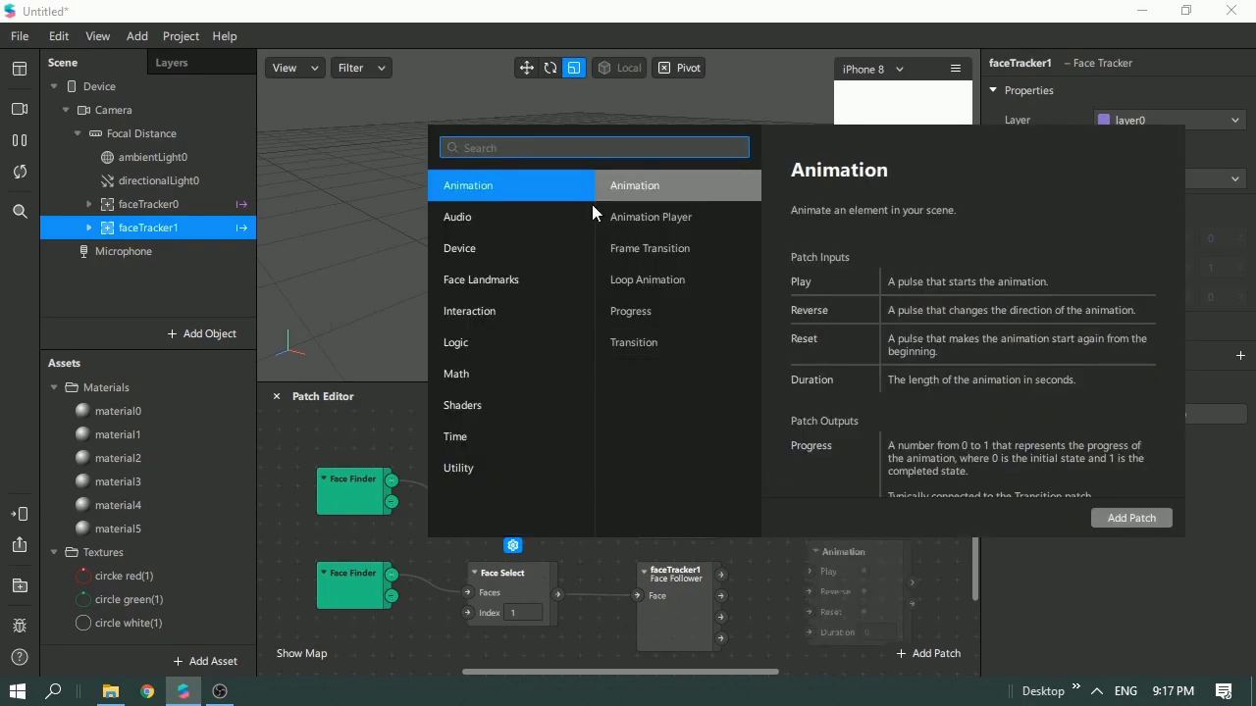
text(rotat)
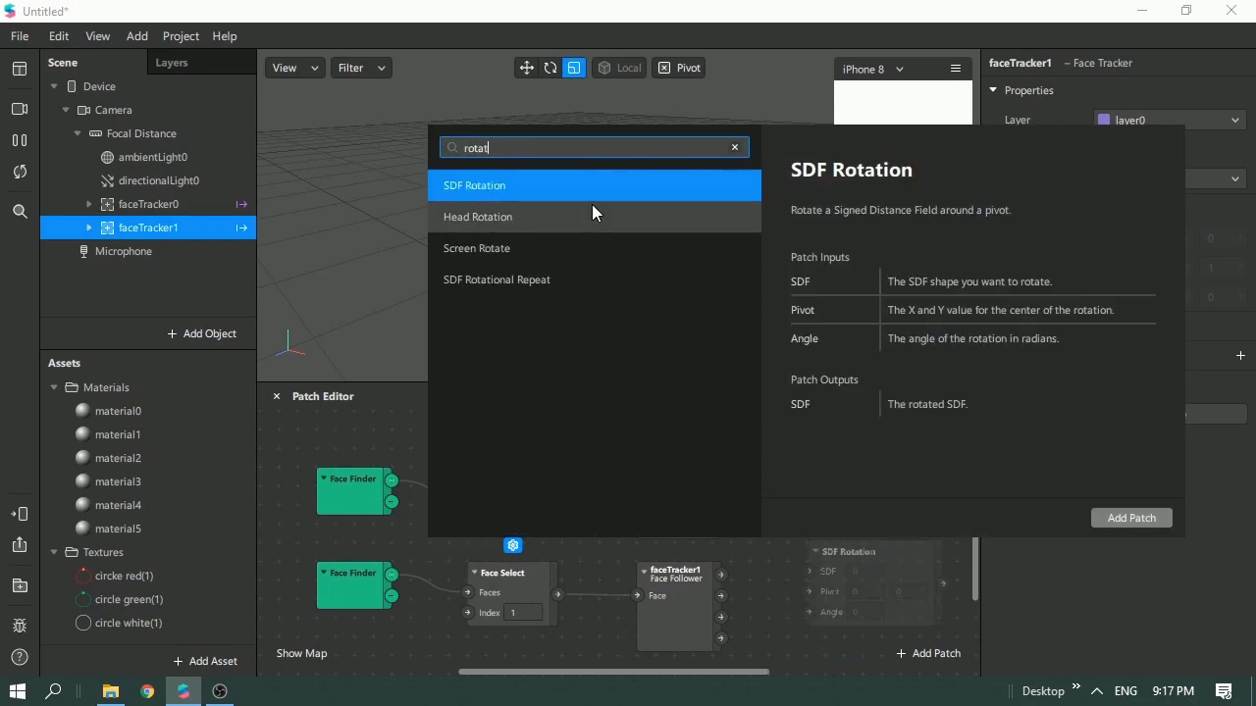
click(540, 218)
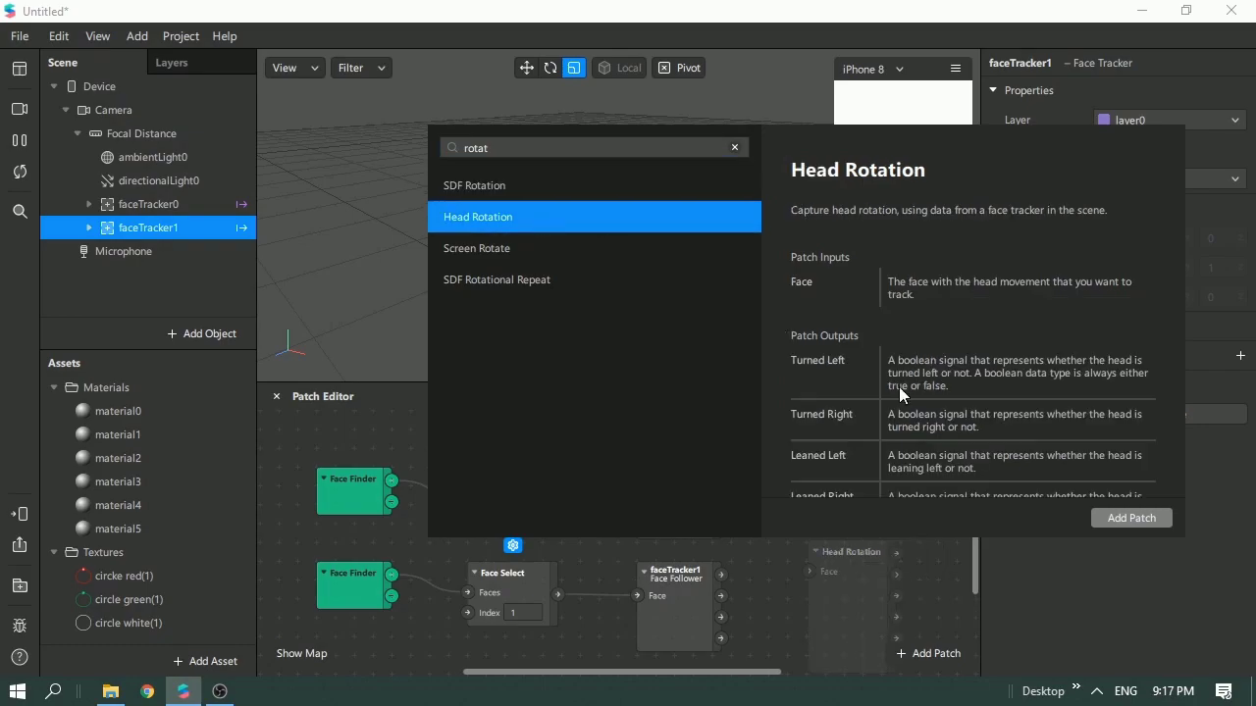
scroll(961, 392, down, 3)
scroll(952, 386, up, 3)
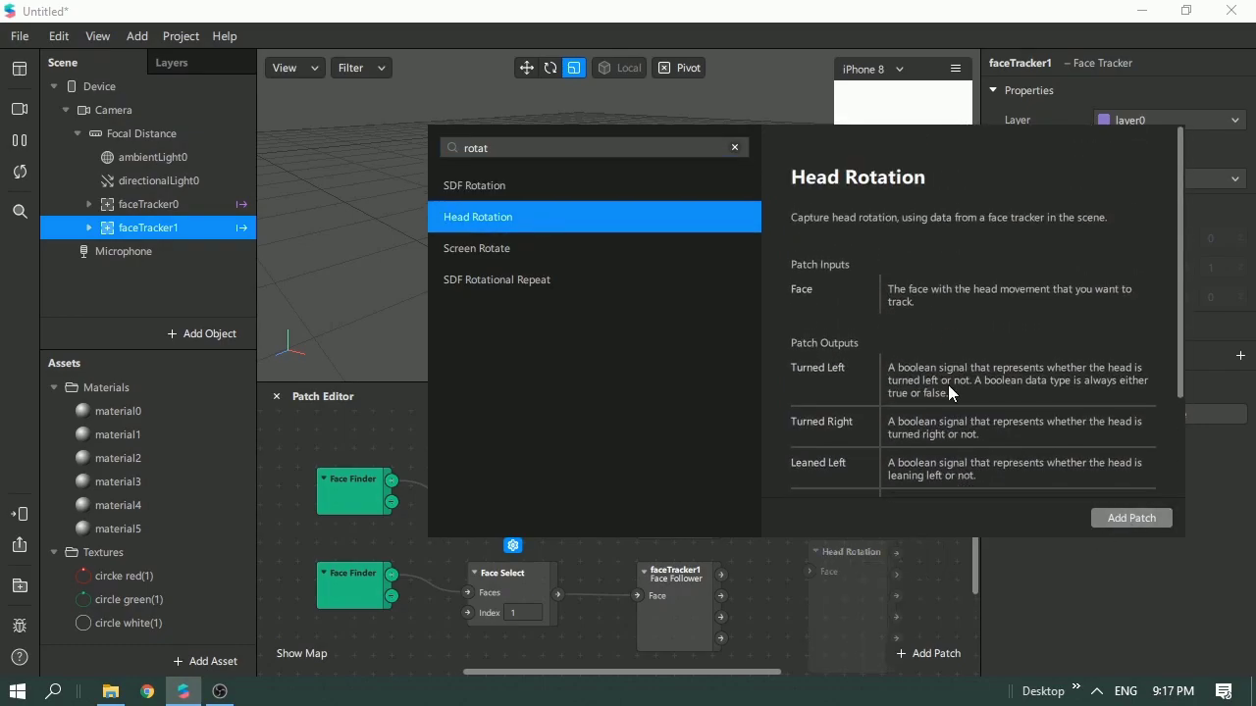
click(1133, 517)
drag(840, 574, 842, 464)
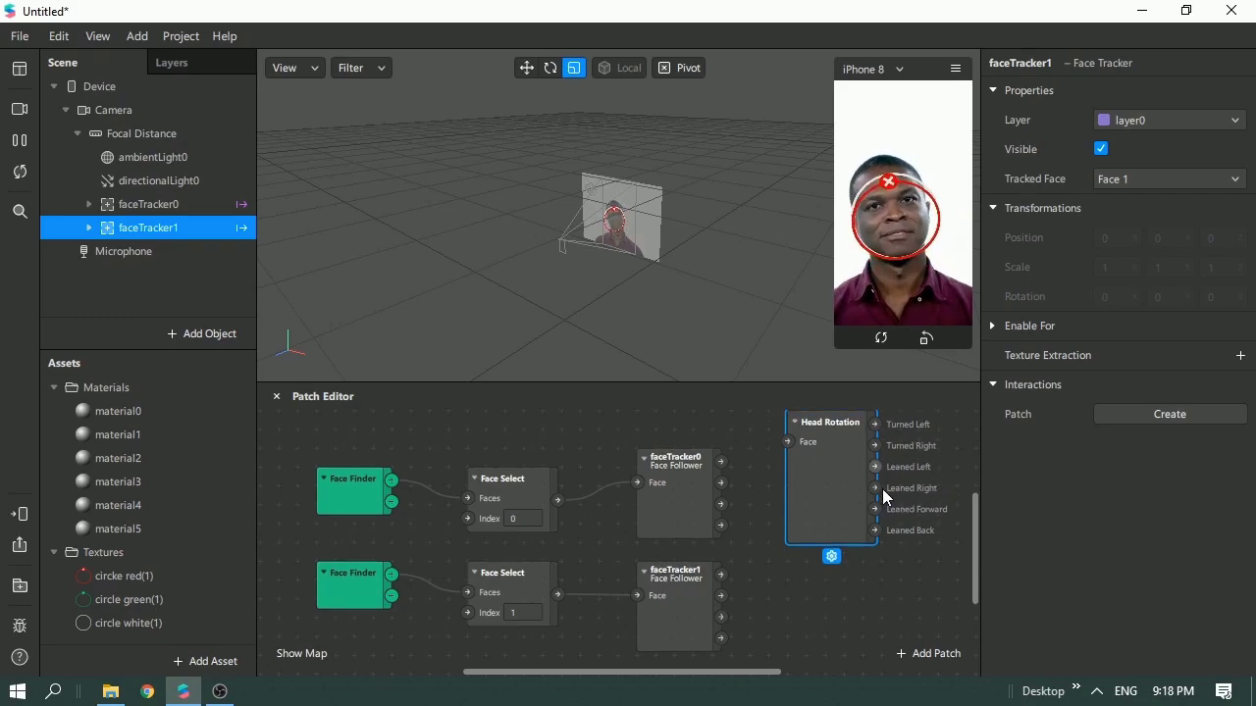
Duplicate the Head Rotation patch and place the copy beneath the original, beside the faceTracker1 patch.
right_click(854, 492)
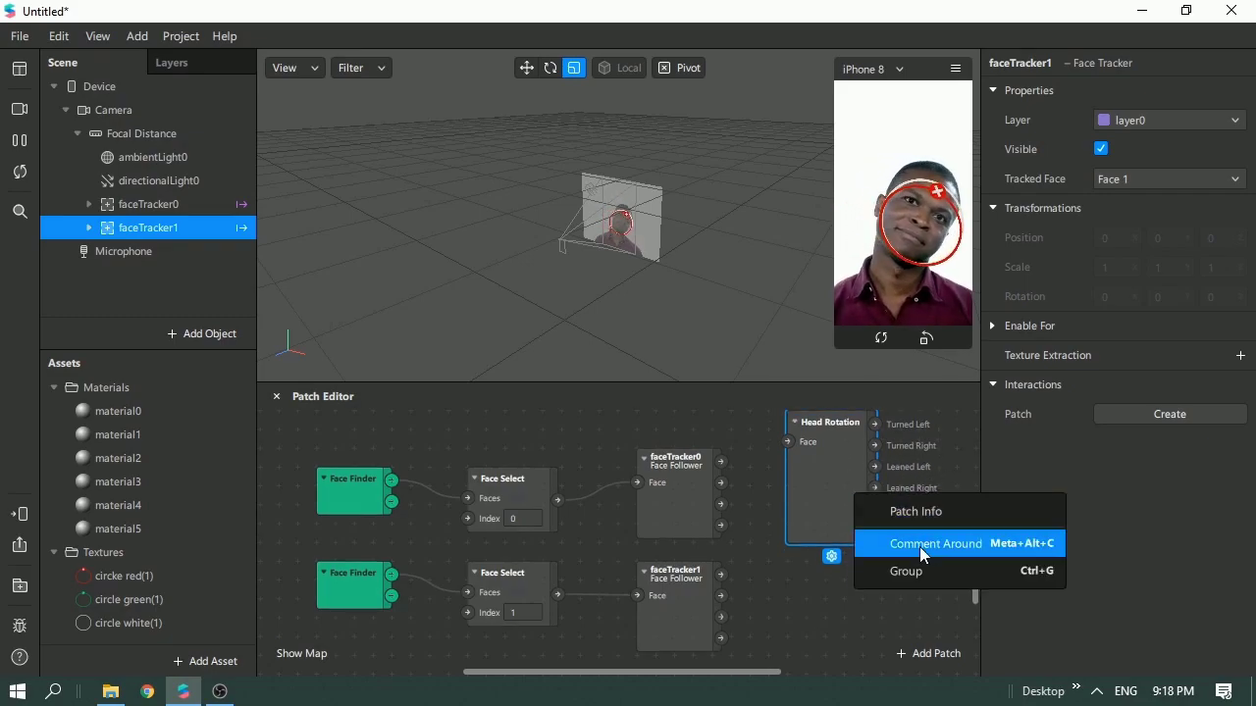
click(783, 615)
click(811, 491)
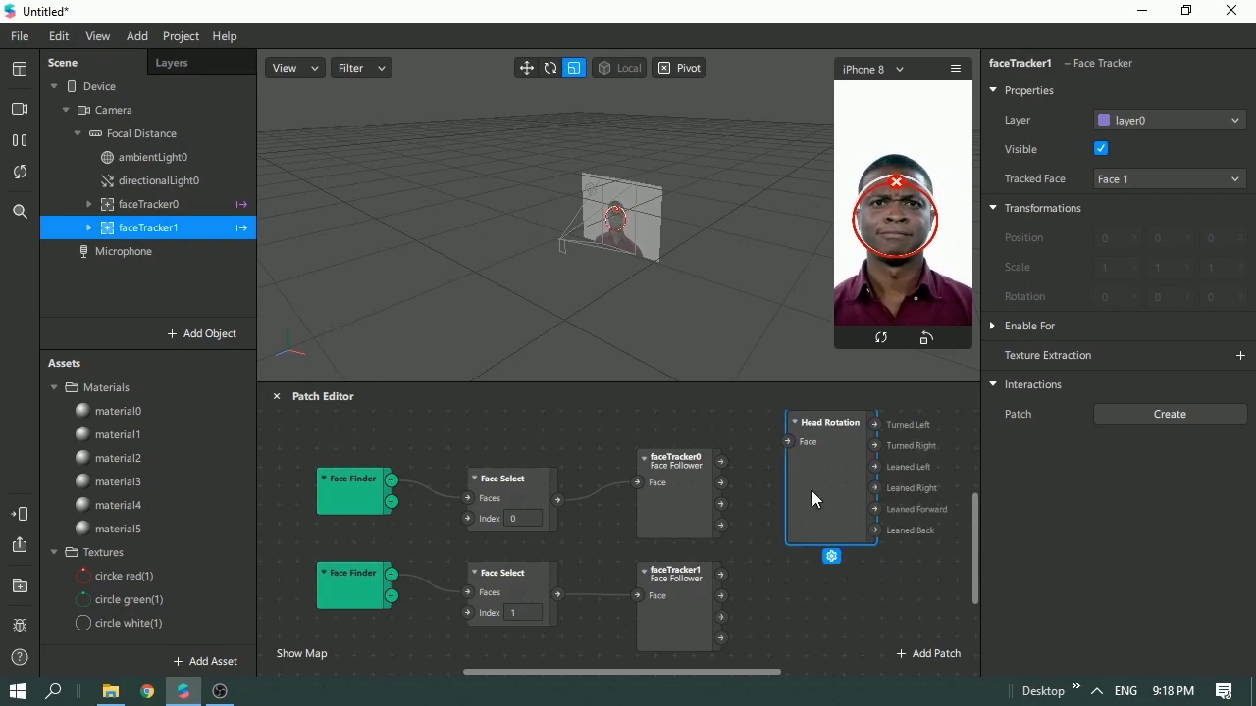
click(843, 584)
key(ctrl+v)
drag(840, 526, 816, 663)
scroll(879, 591, down, 1)
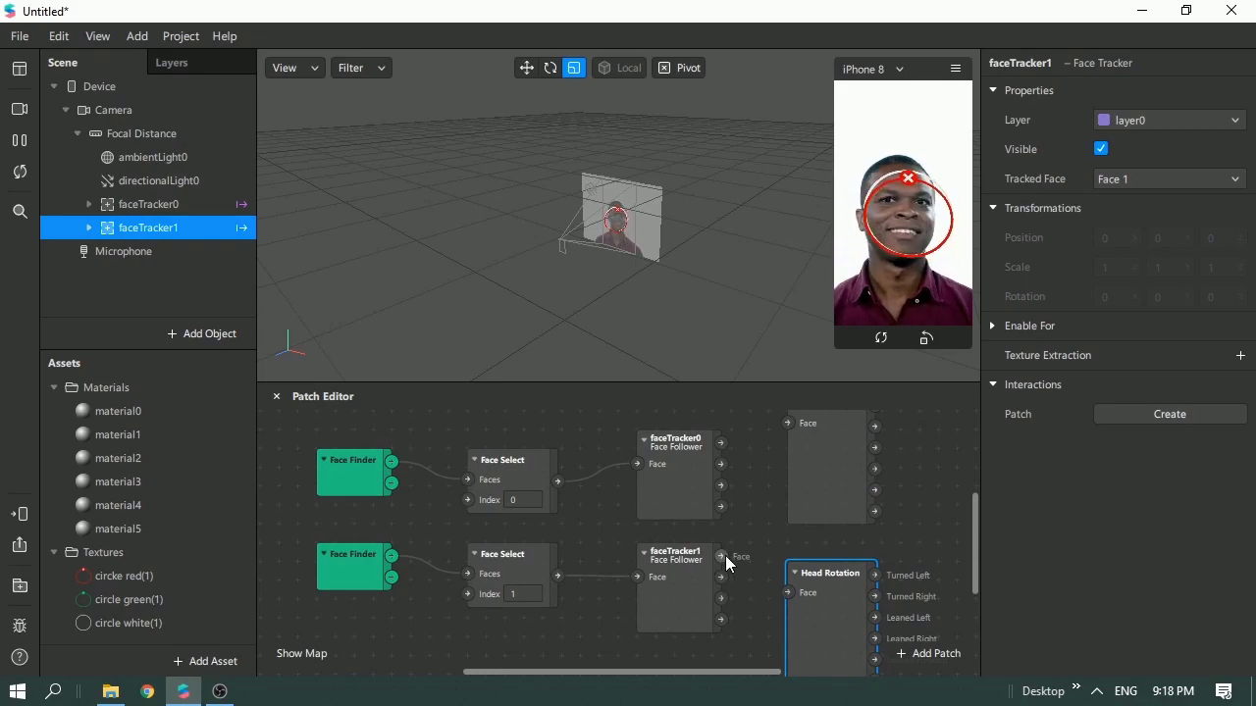
Connect the Face output of each face tracker patch to the Face input of its neighbouring Head Rotation patch.
drag(726, 556, 788, 593)
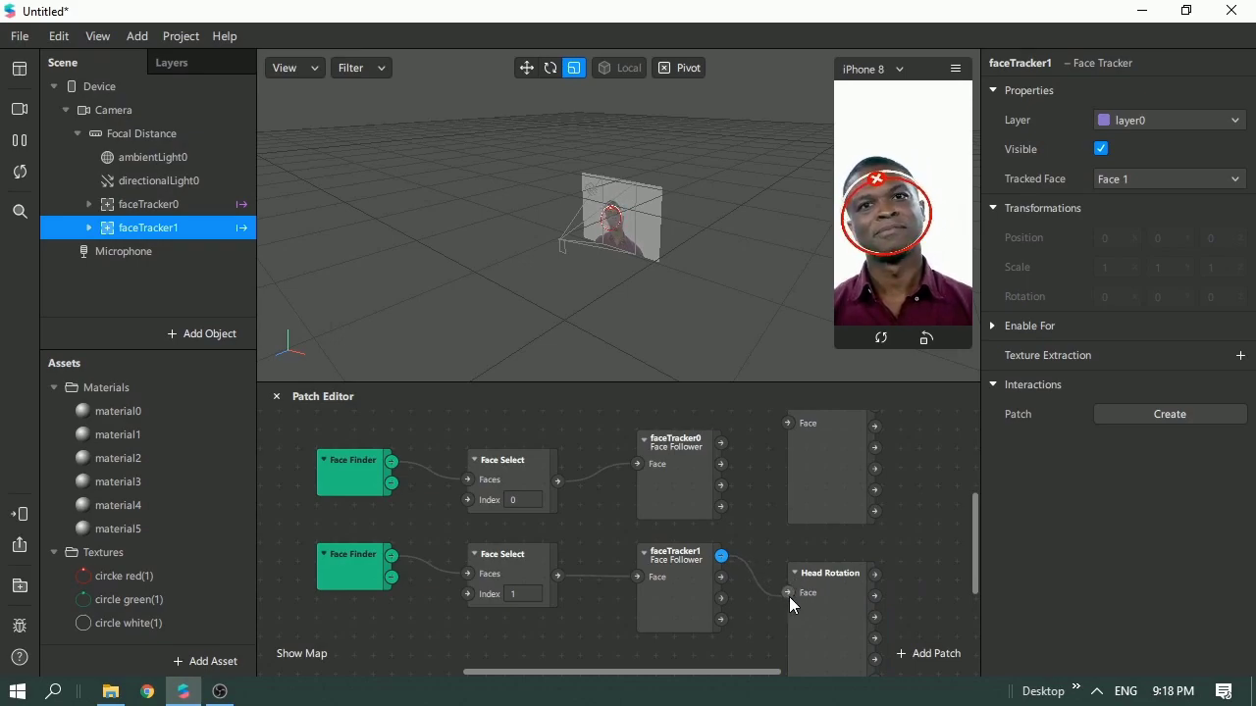
click(773, 583)
drag(793, 425, 793, 425)
scroll(843, 507, up, 1)
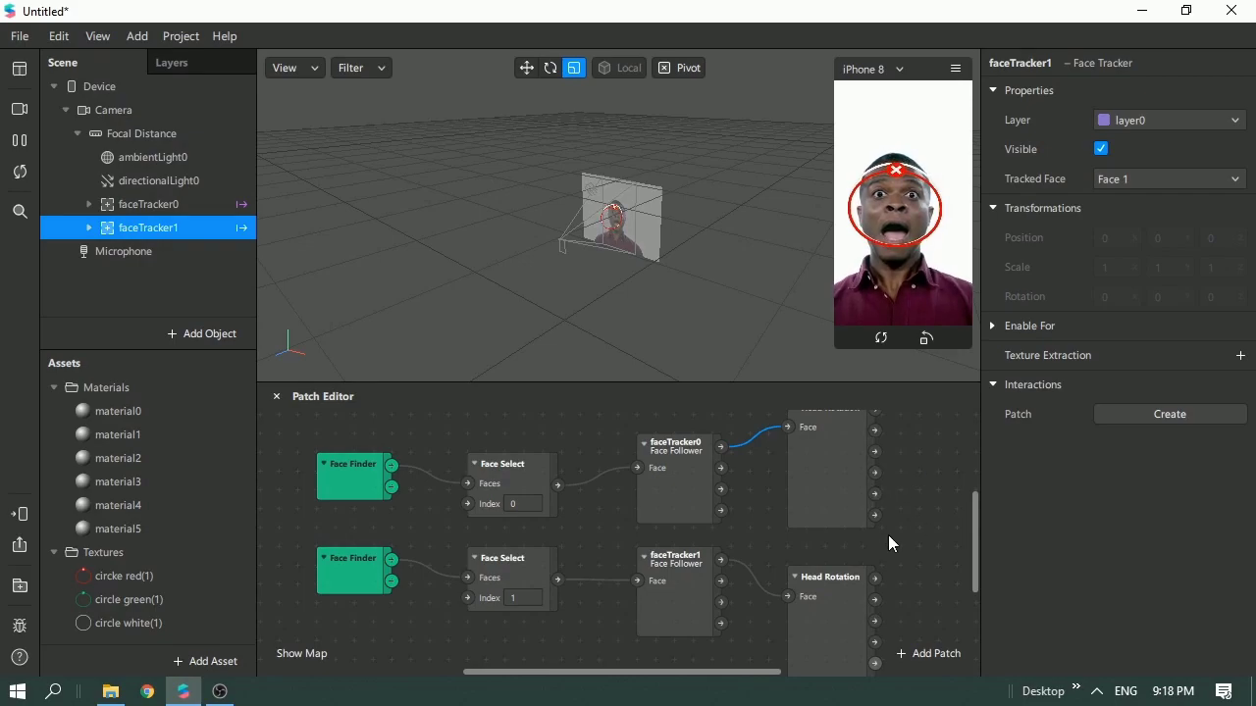
Enlarge the patch workspace, then add an And patch and place it beside the upper Head Rotation patch.
drag(740, 381, 741, 252)
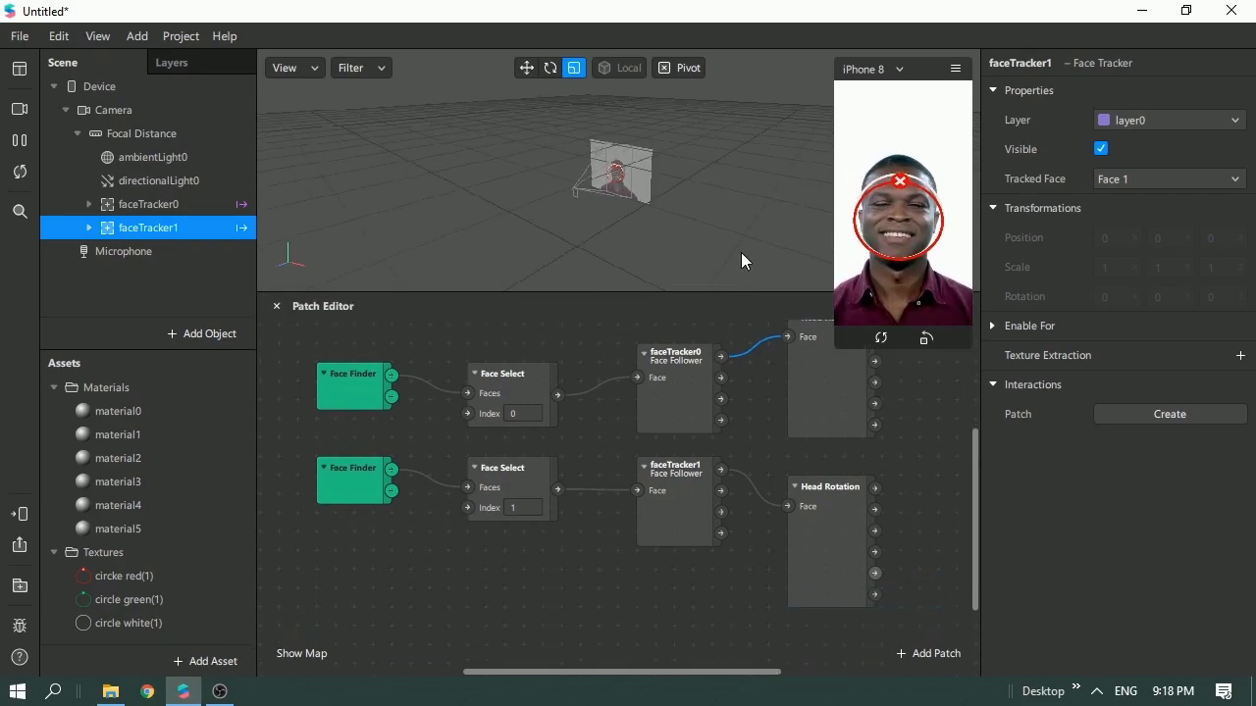
drag(644, 672, 748, 670)
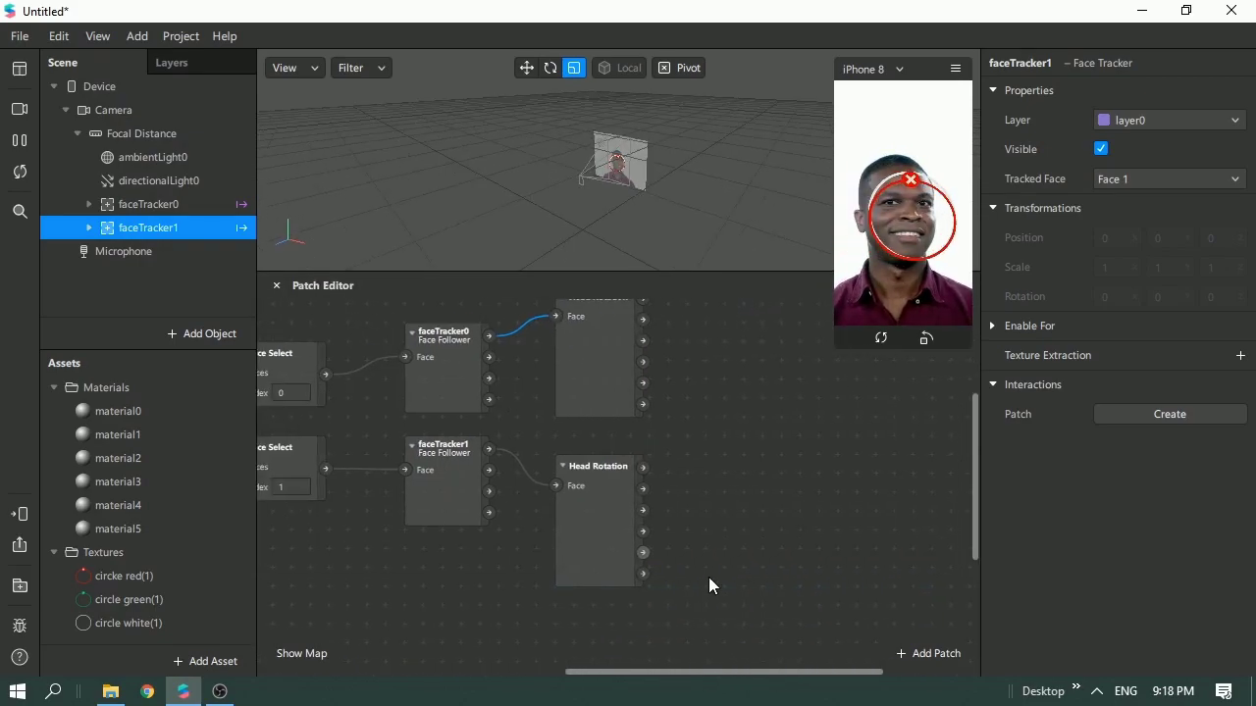
scroll(709, 575, up, 2)
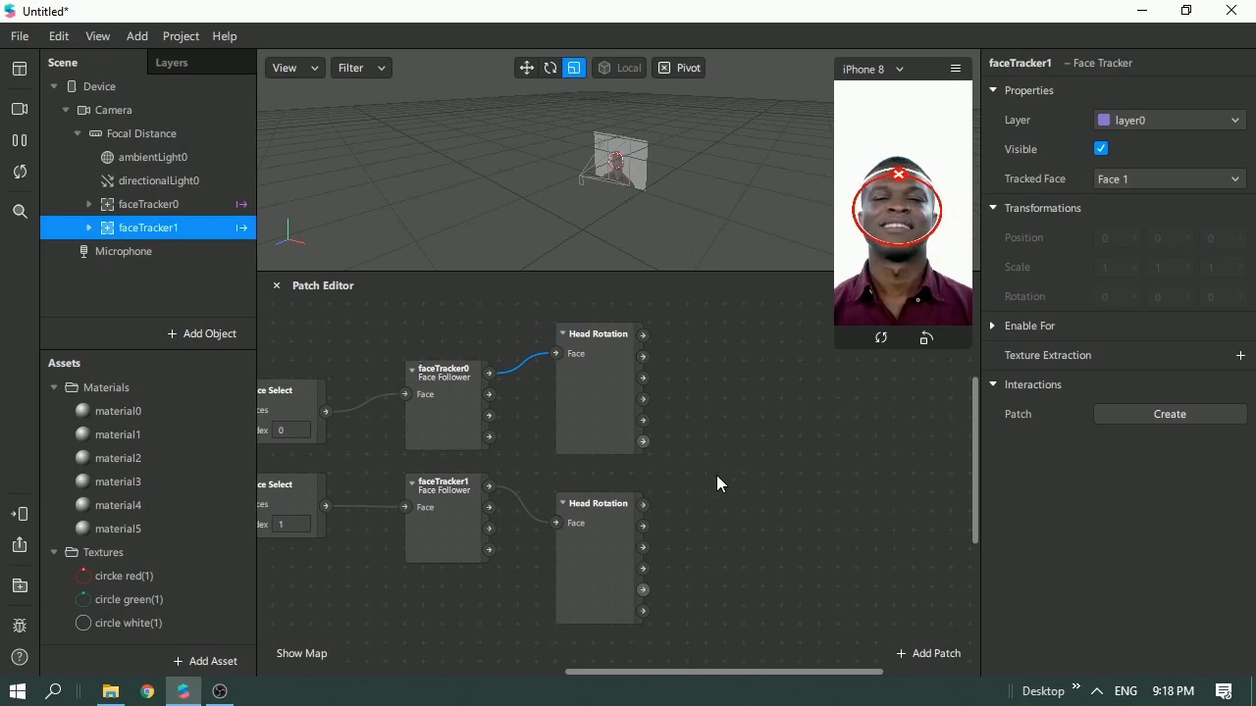
right_click(716, 478)
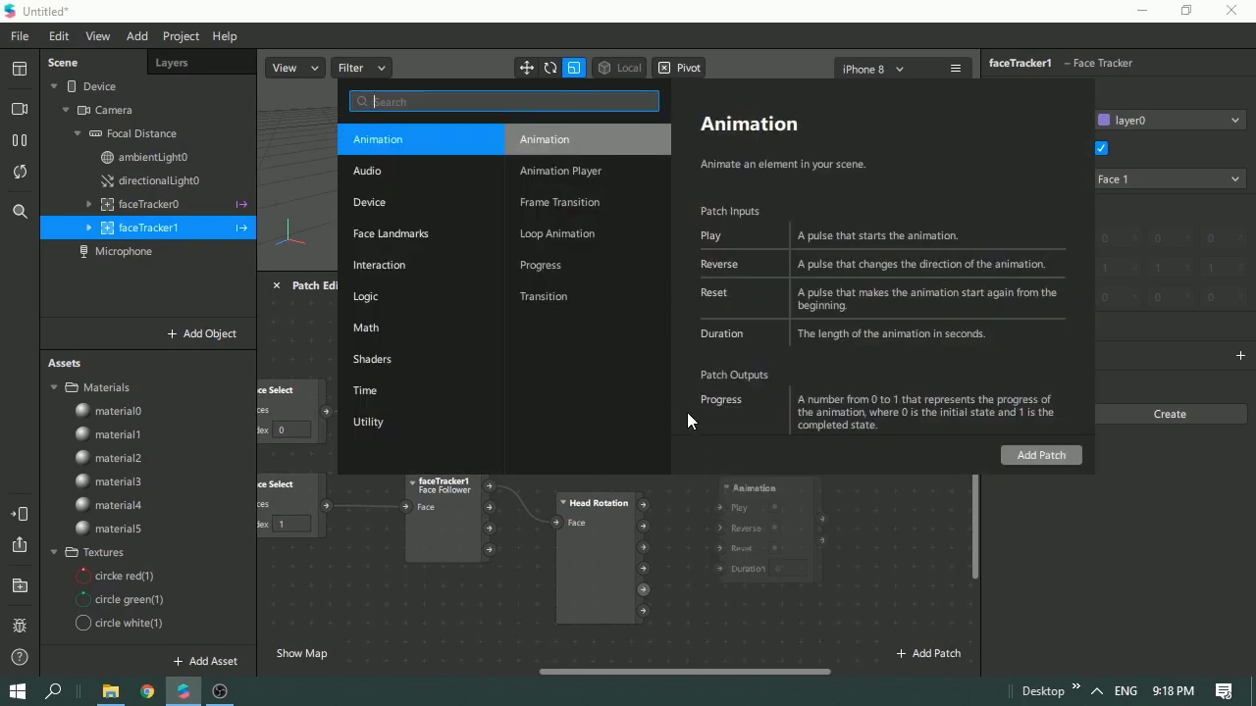
text(and)
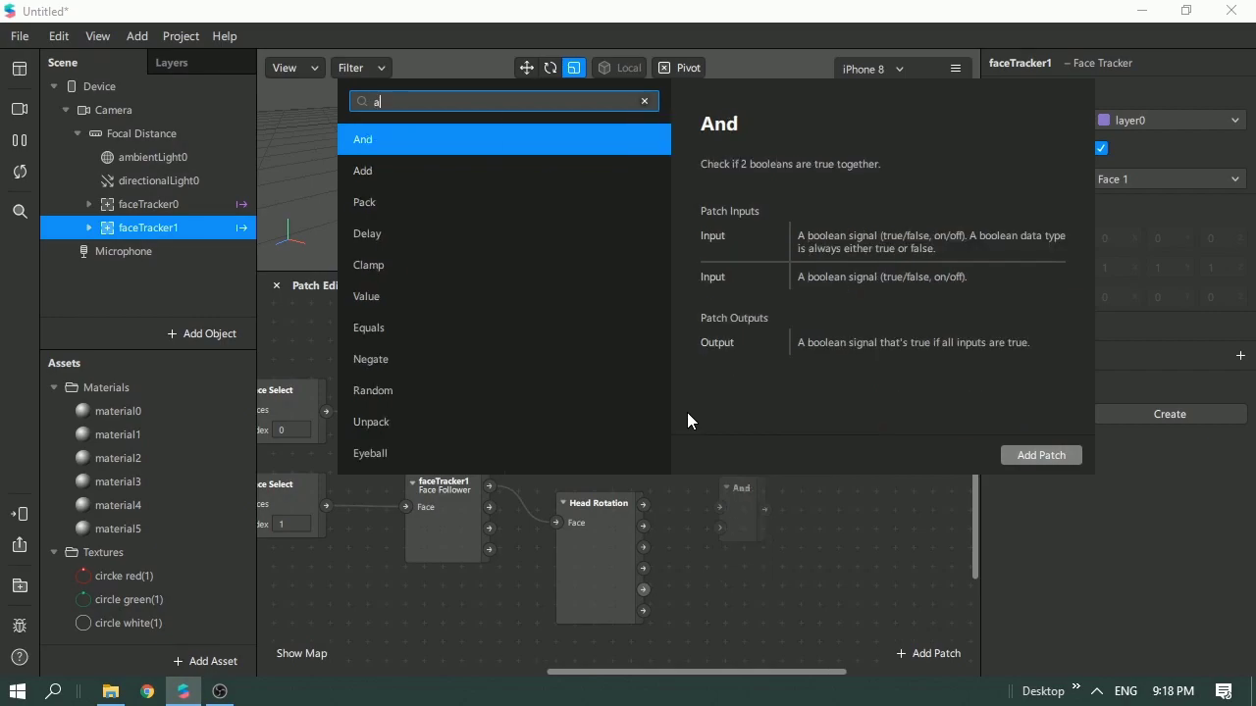
click(601, 147)
drag(748, 488, 768, 388)
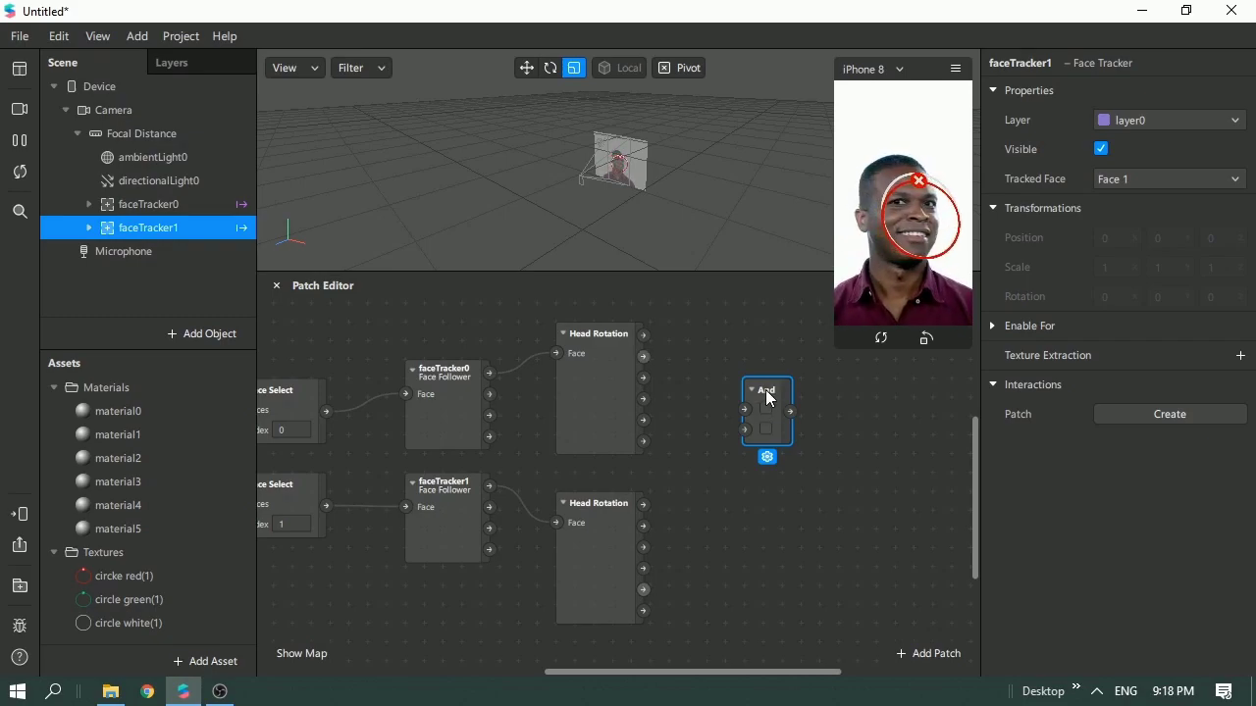
drag(769, 397, 763, 350)
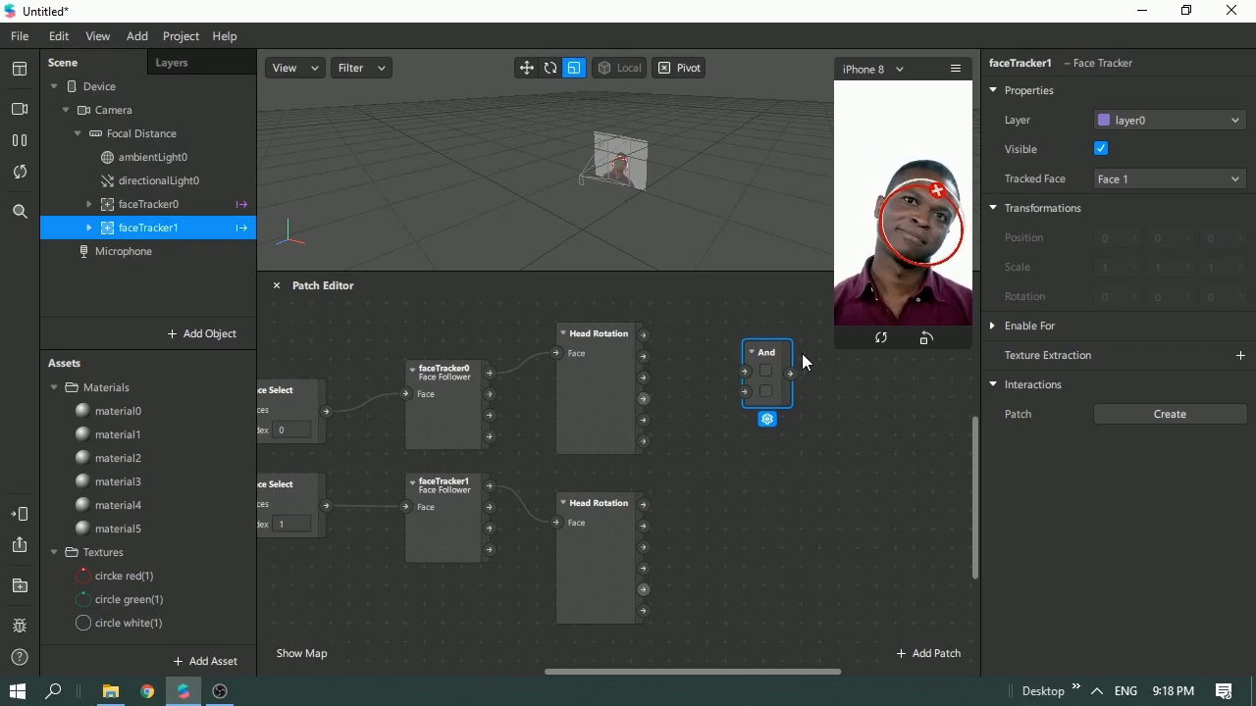
drag(771, 359, 766, 336)
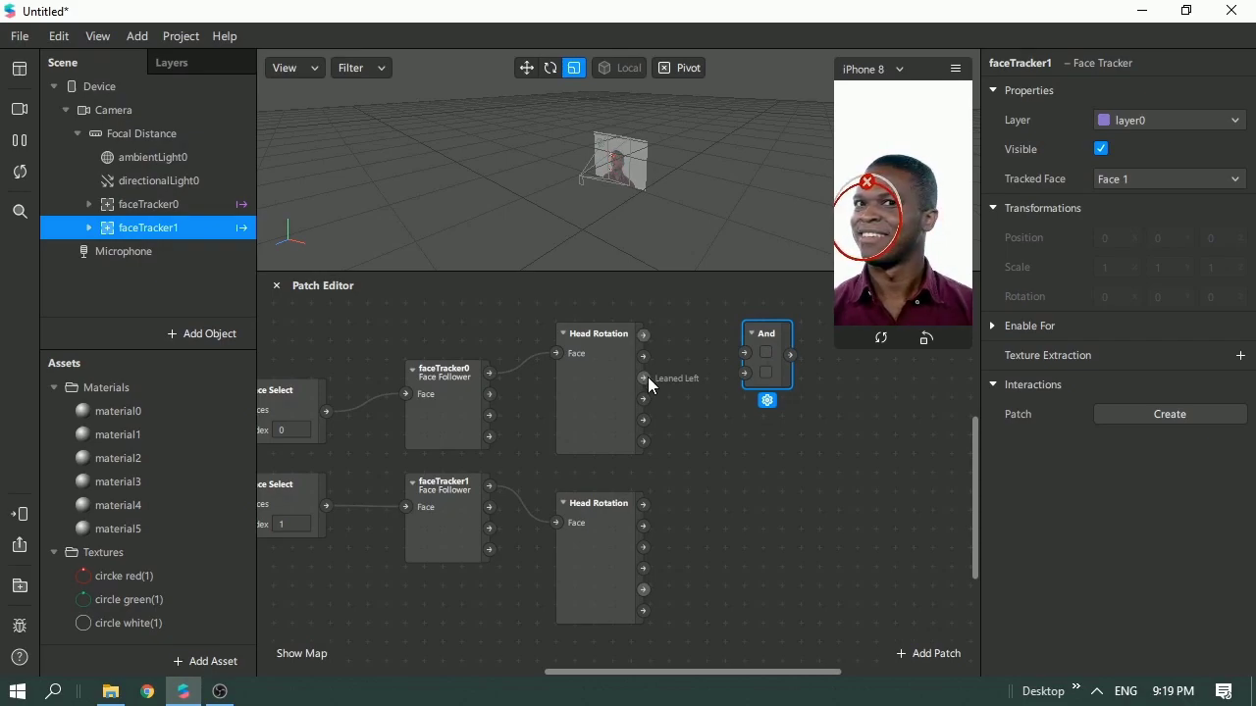
Connect the Leaned Left outputs of both Head Rotation patches to the And patch and rename it LL.
drag(644, 378, 746, 350)
drag(644, 548, 746, 374)
click(769, 334)
double_click(773, 335)
text(LL)
click(768, 459)
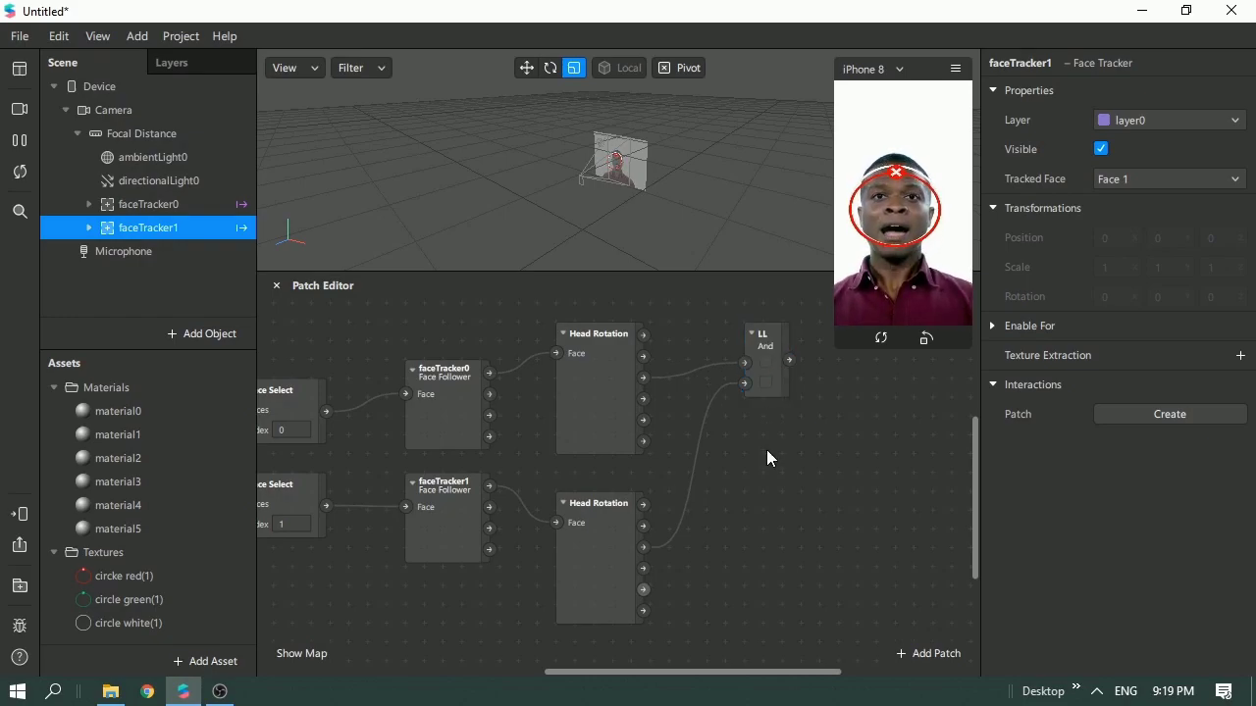
Duplicate the LL patch, place the copy beside the lower Head Rotation patch, and delete its copied input connections.
click(765, 345)
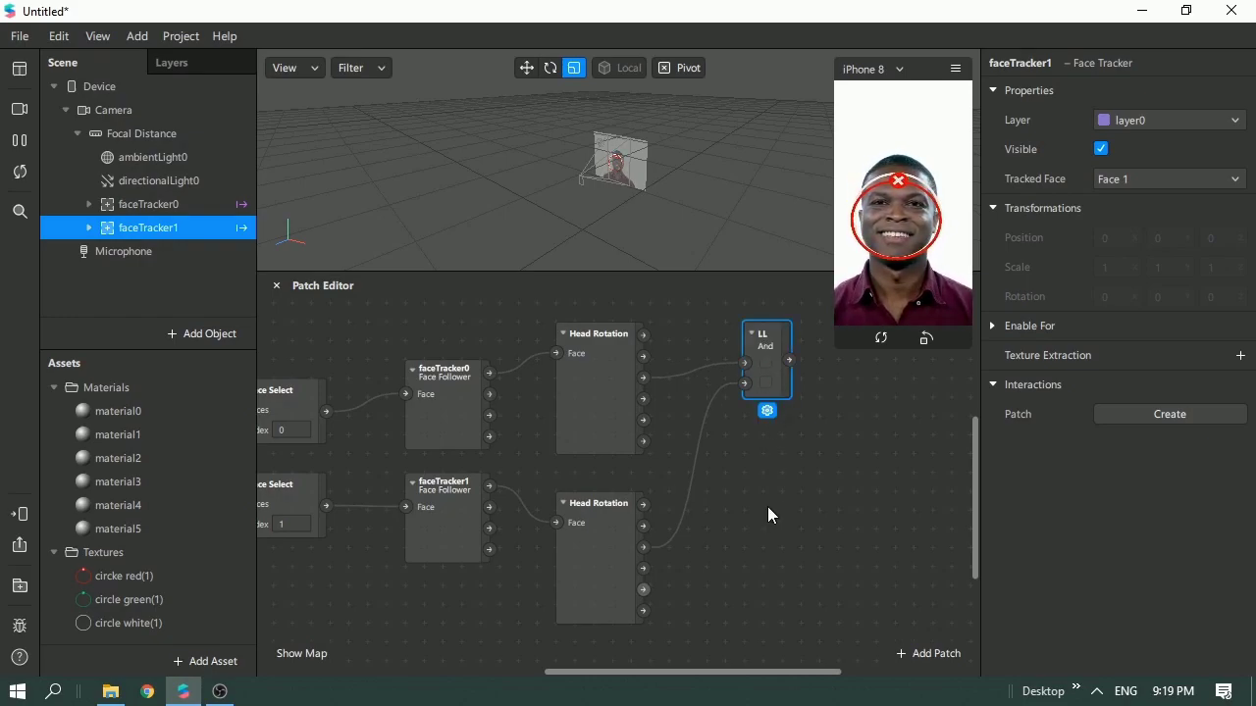
click(771, 565)
key(ctrl+v)
drag(797, 412, 748, 593)
click(726, 586)
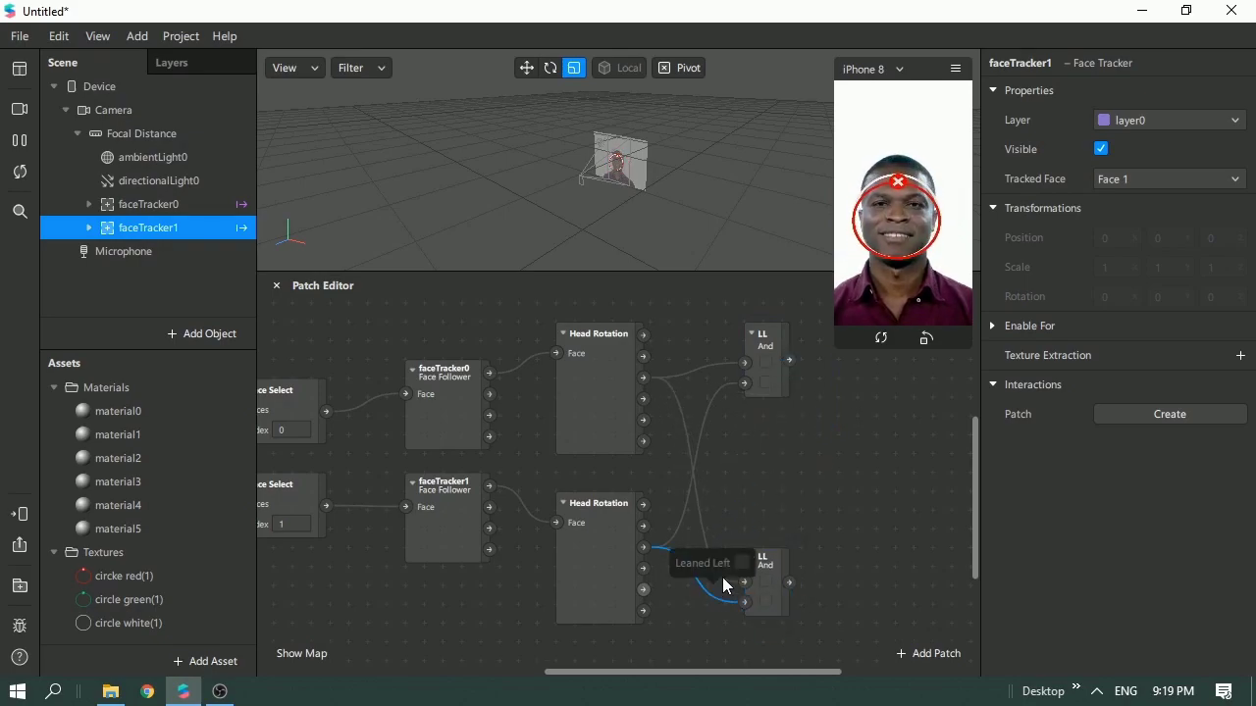
click(714, 571)
key(Delete)
Connect the Leaned Right outputs of both Head Rotation patches to the copied And patch and rename it RR.
drag(644, 569, 745, 601)
drag(644, 399, 745, 582)
click(761, 567)
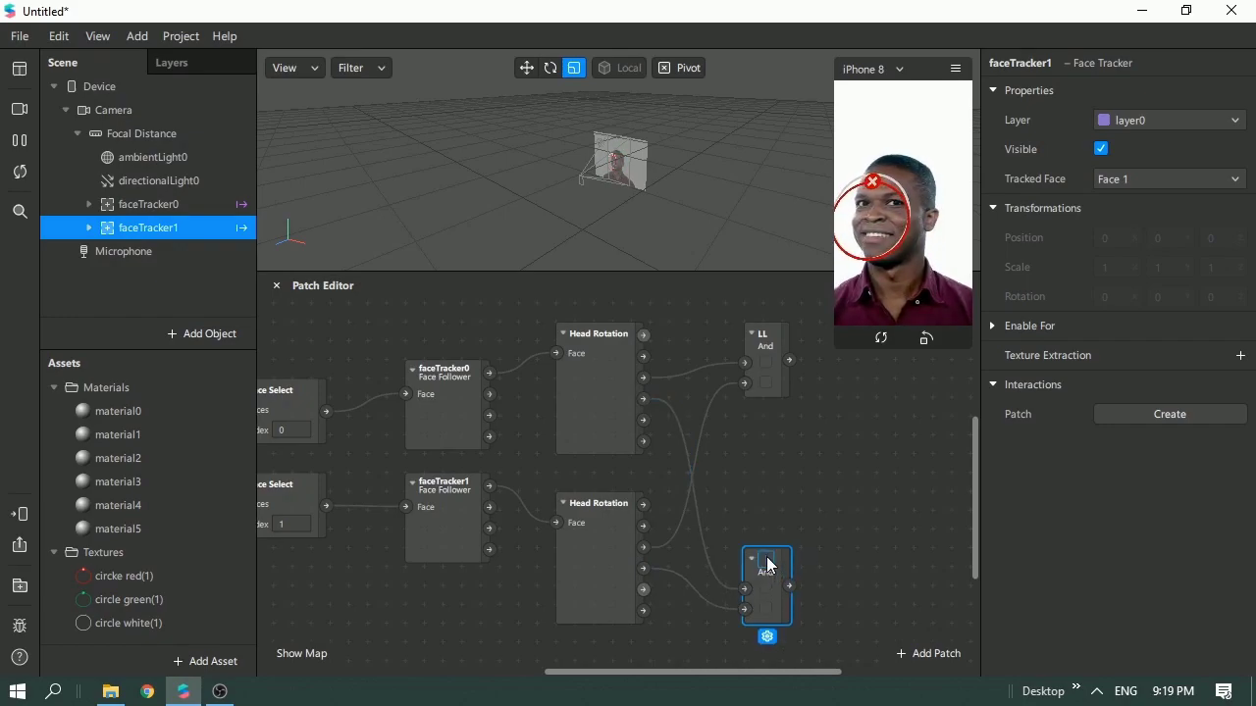
text(RR)
click(798, 513)
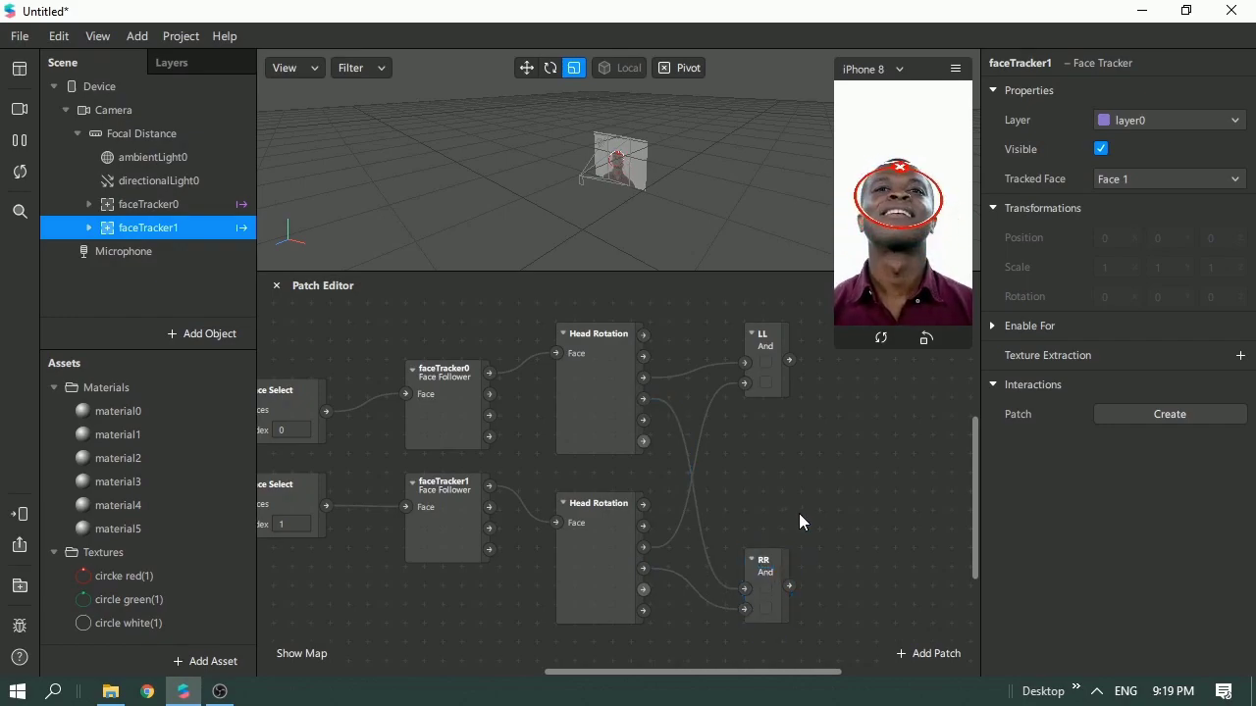
mouse_move(770, 562)
mouse_down()
mouse_move(795, 567)
mouse_move(763, 571)
mouse_move(782, 570)
mouse_up()
Add another And patch and place it between the LL and RR patches.
right_click(848, 491)
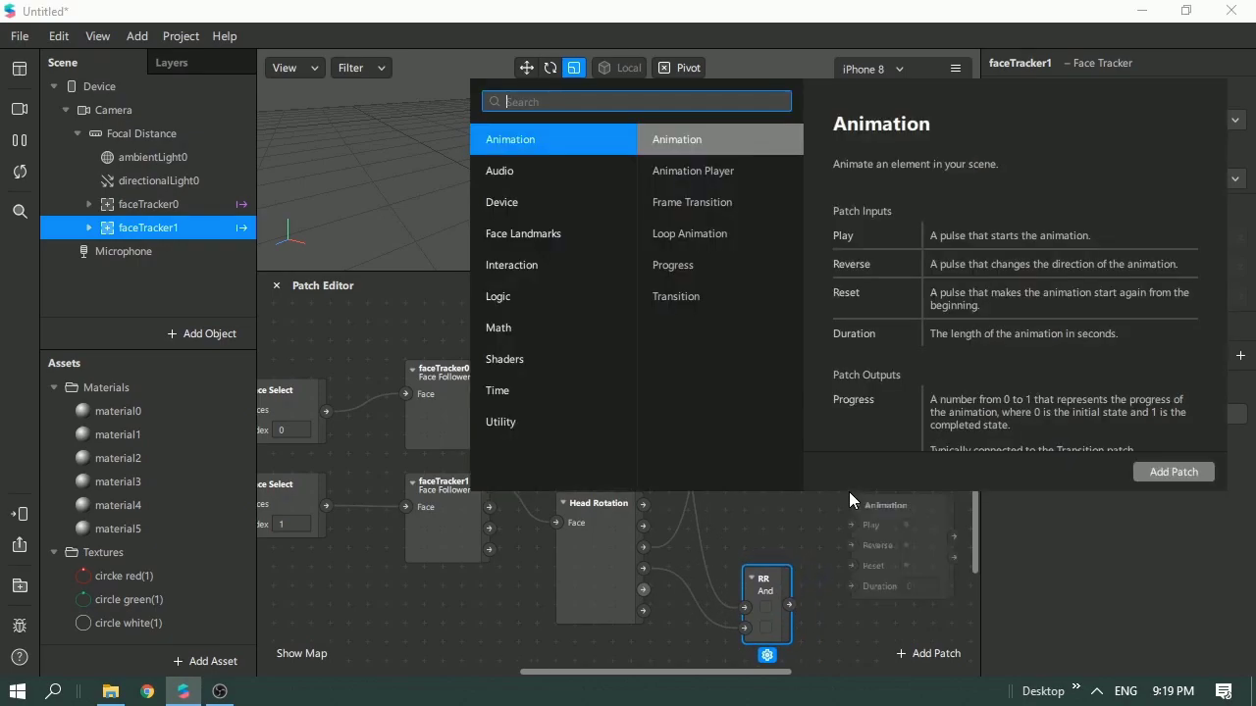
text(and)
double_click(710, 141)
drag(876, 512, 770, 457)
Connect the upper Head Rotation's Leaned Left and the lower one's Leaned Right to the middle And patch, and rename it LR.
drag(643, 378, 746, 465)
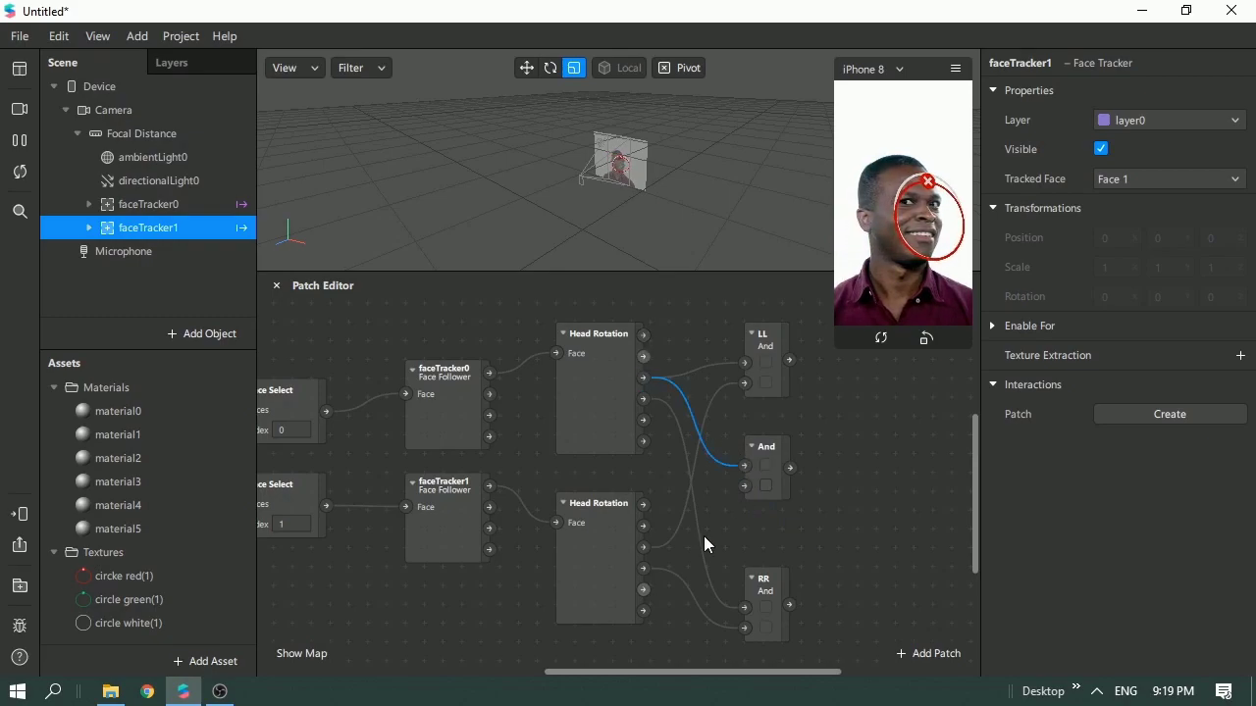
drag(644, 568, 745, 486)
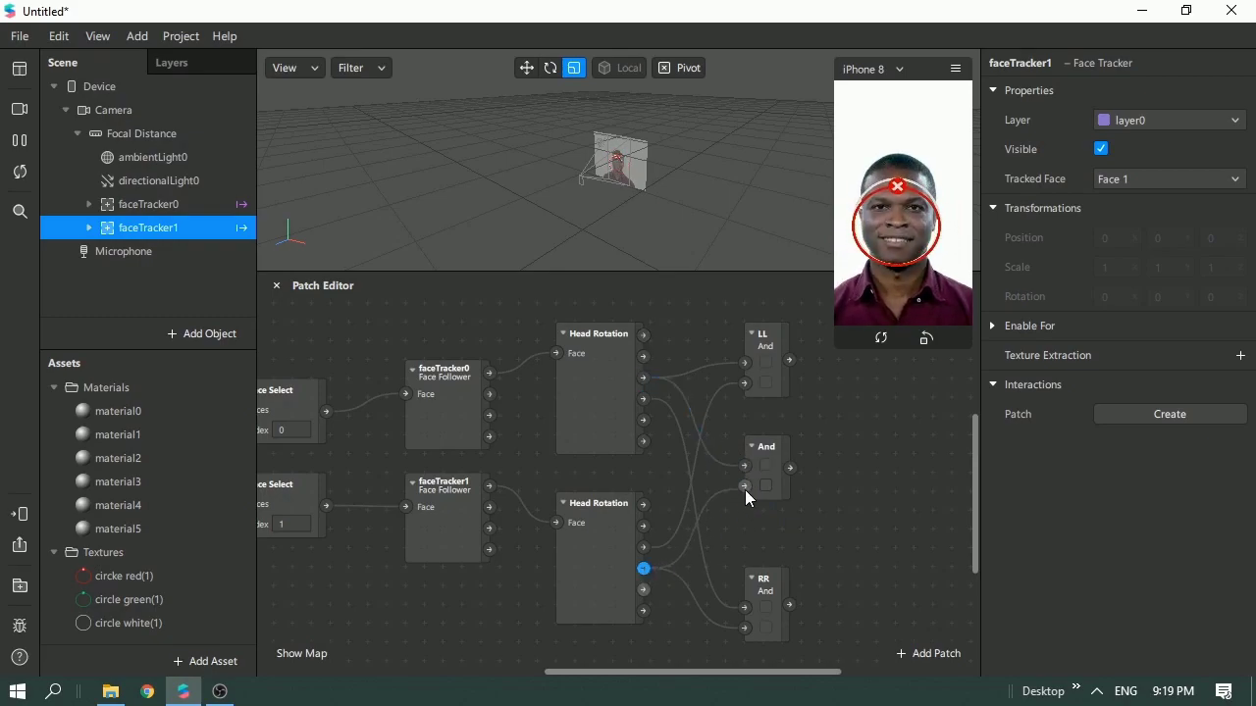
double_click(774, 448)
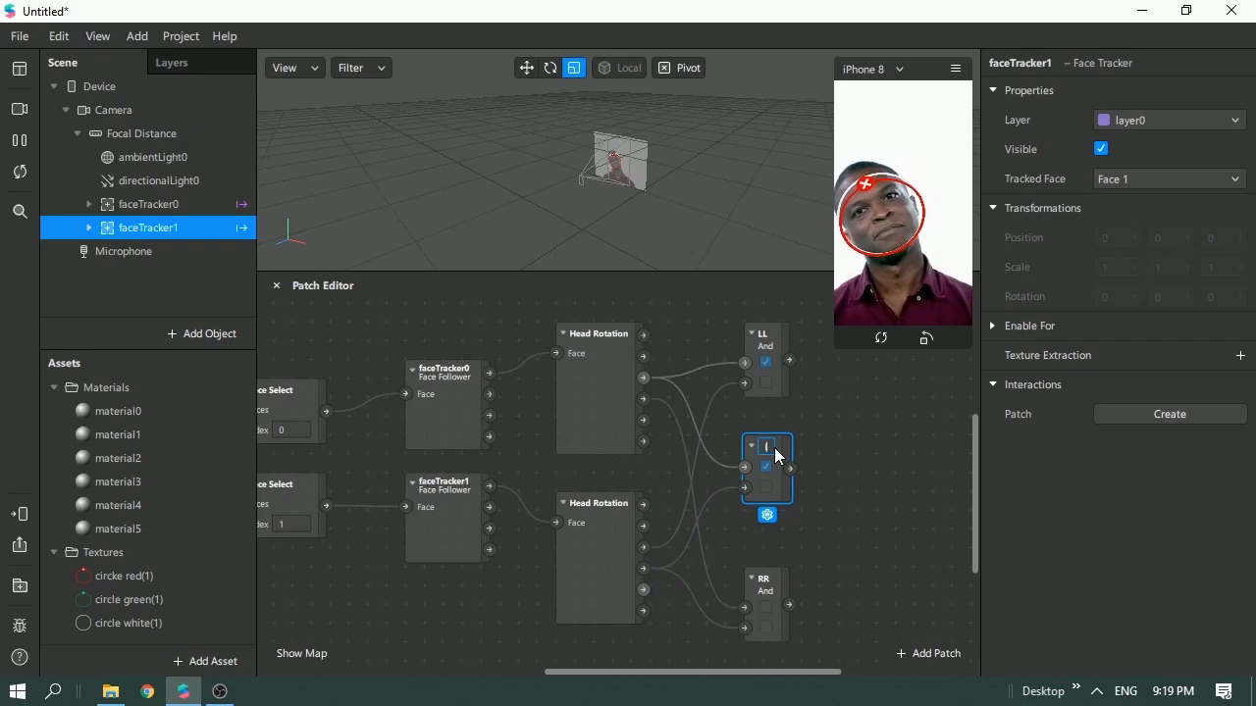
text(L)
key(Return)
click(769, 447)
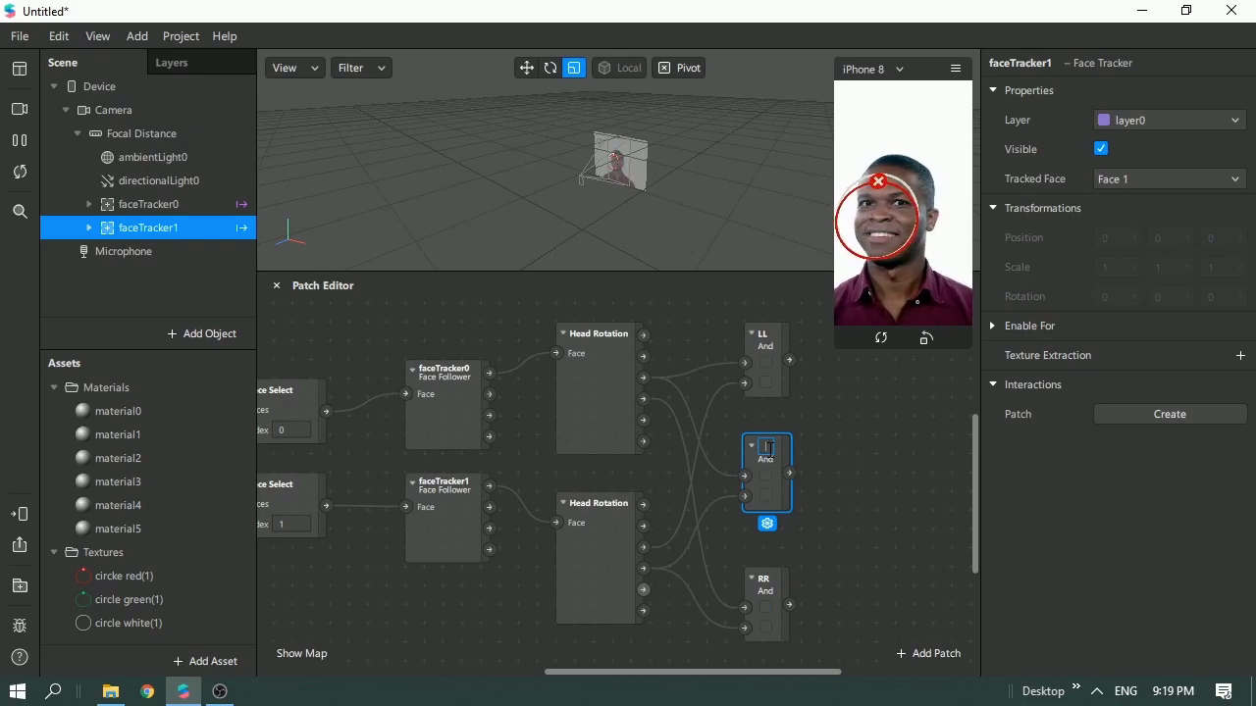
text(R)
scroll(957, 441, up, 1)
click(903, 484)
Move the LL patch higher and align the LR patch beneath it with more spacing.
drag(800, 488, 798, 469)
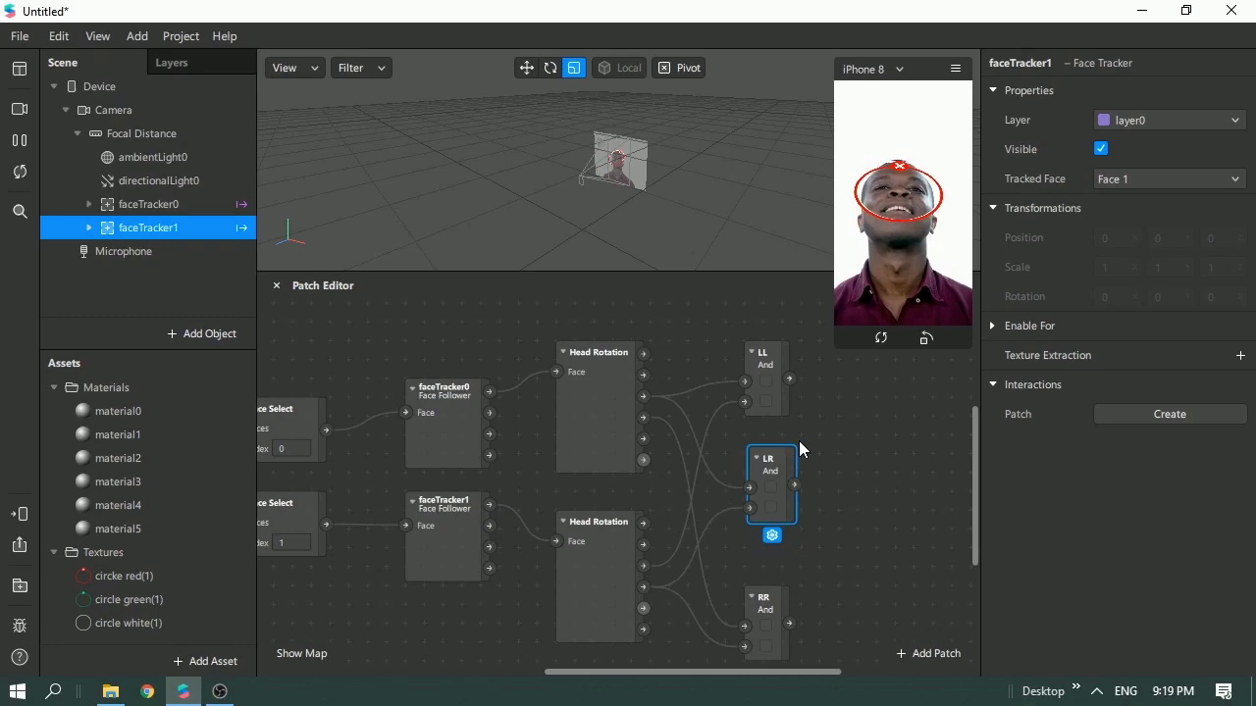
drag(772, 340, 772, 300)
click(779, 443)
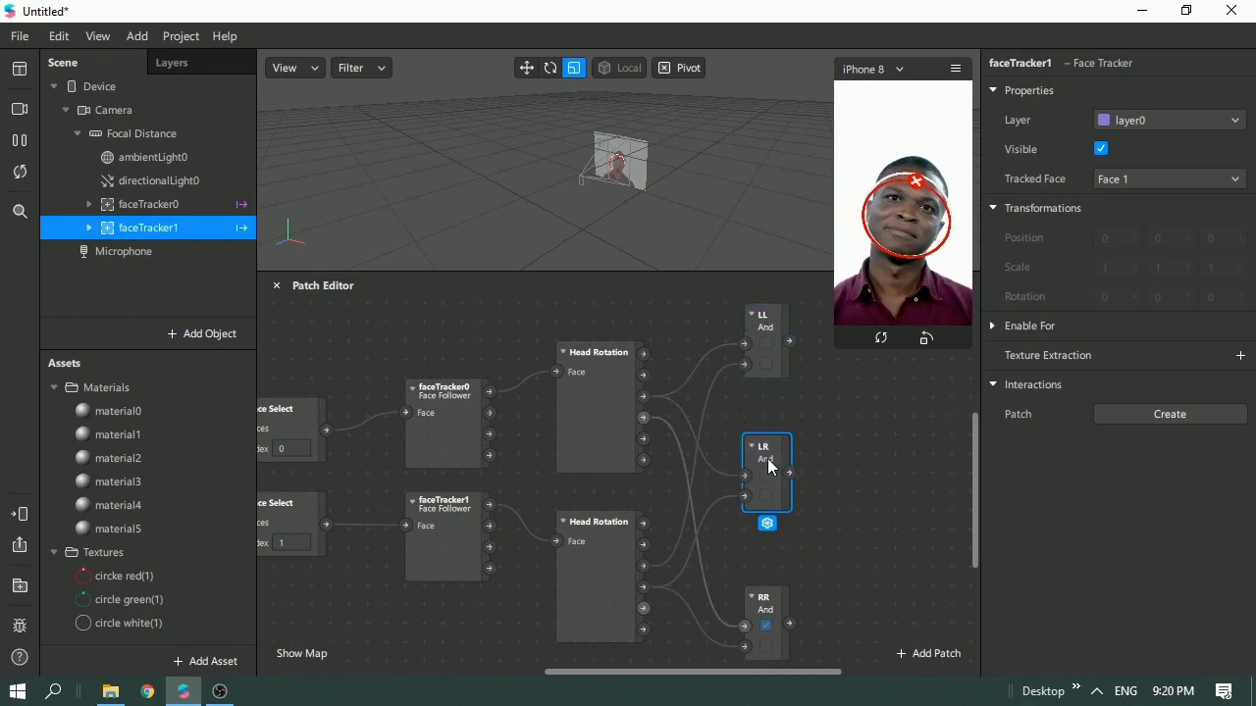
Duplicate the LR patch and place the copy between LR and RR, moving RR lower to make room.
key(ctrl+c)
key(ctrl+v)
drag(803, 490, 775, 540)
scroll(814, 569, down, 1)
drag(773, 596, 770, 672)
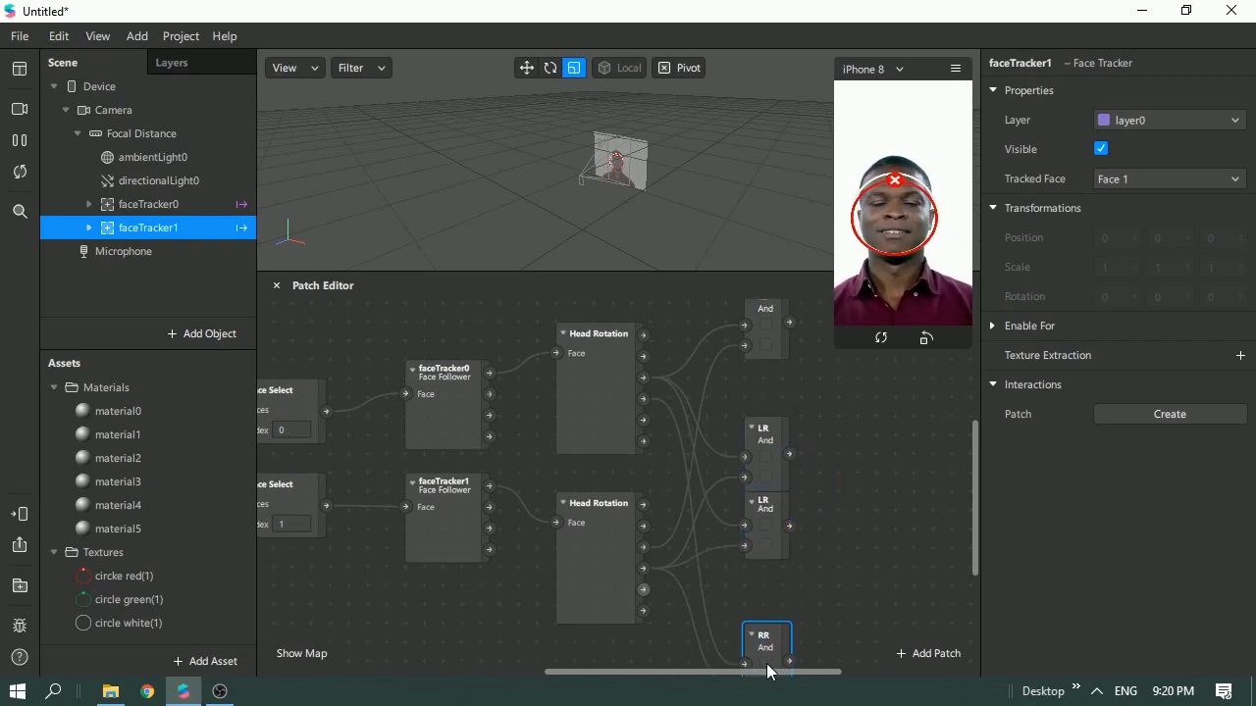
drag(771, 524, 772, 560)
Rewire the copied And patch to the upper Head Rotation's Leaned Right and the lower one's Leaned Left, and rename it RL.
click(722, 550)
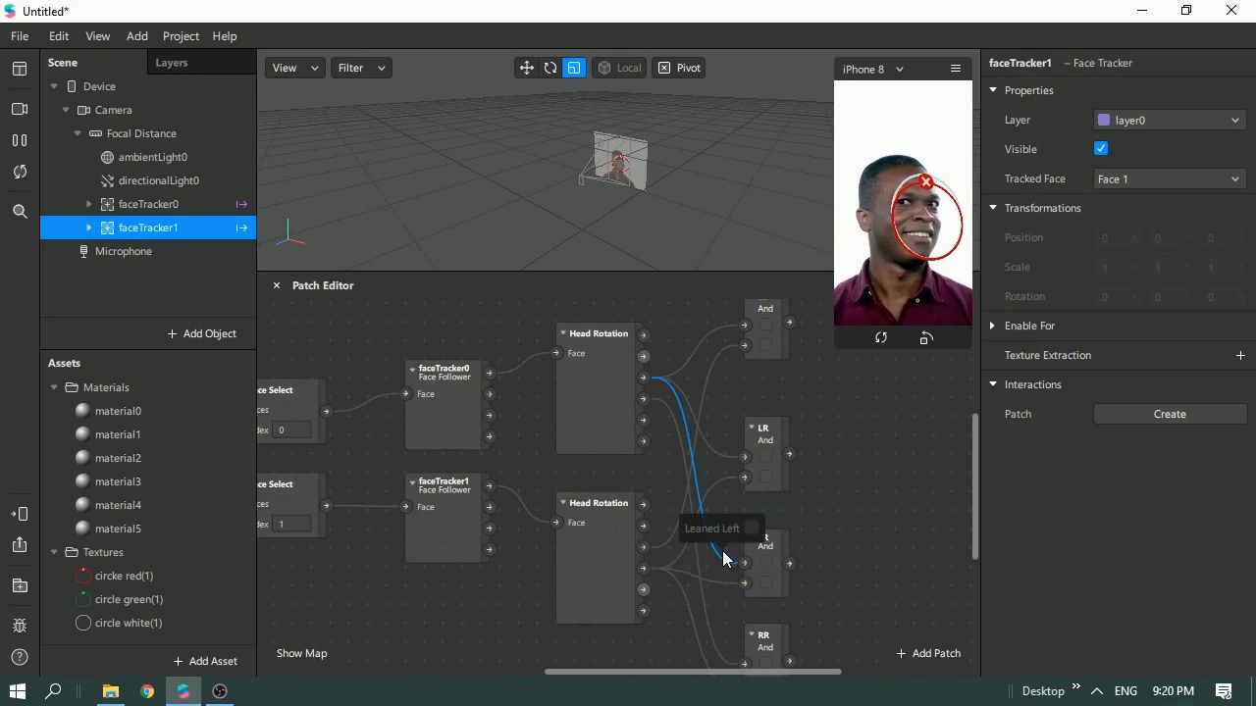
key(Delete)
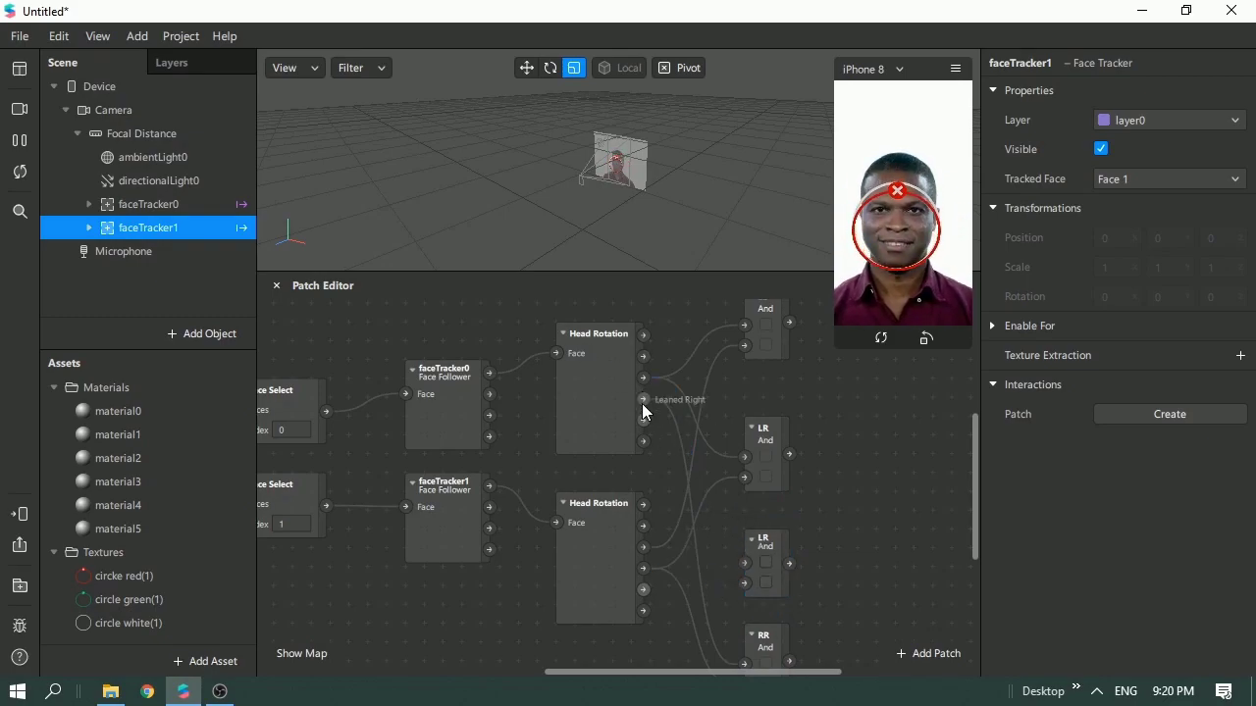
drag(643, 400, 666, 422)
click(745, 563)
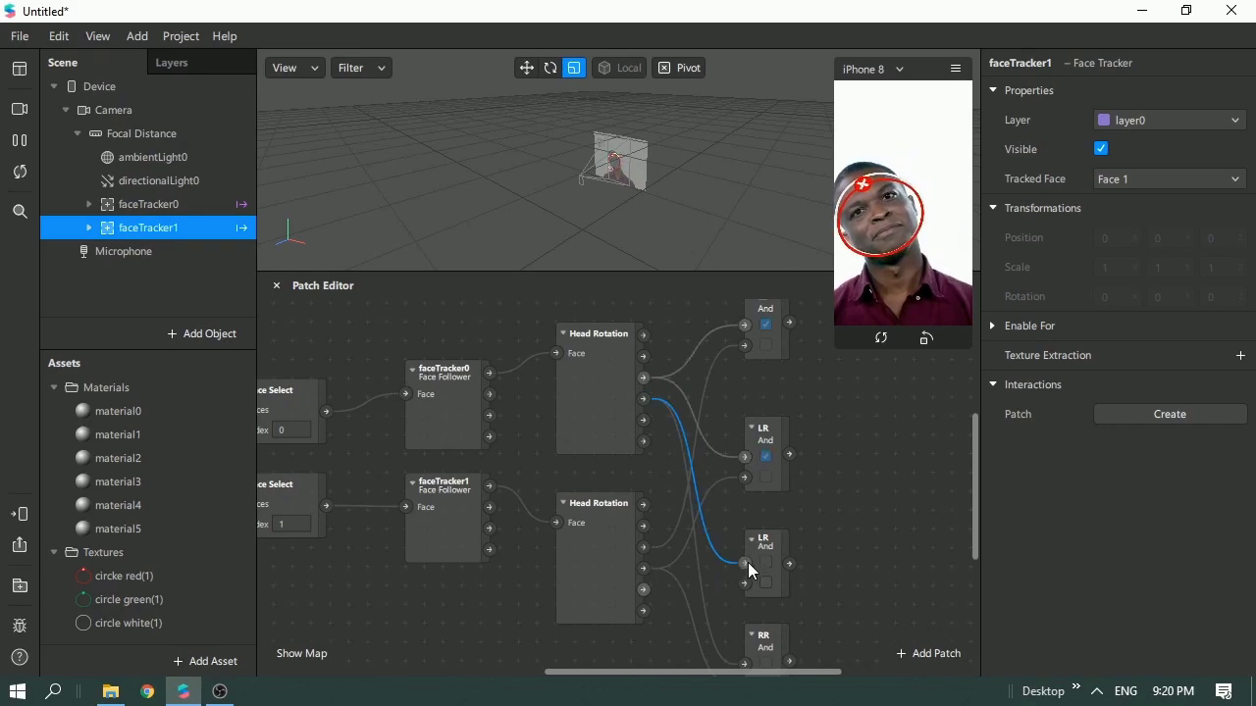
drag(645, 545, 745, 589)
click(769, 545)
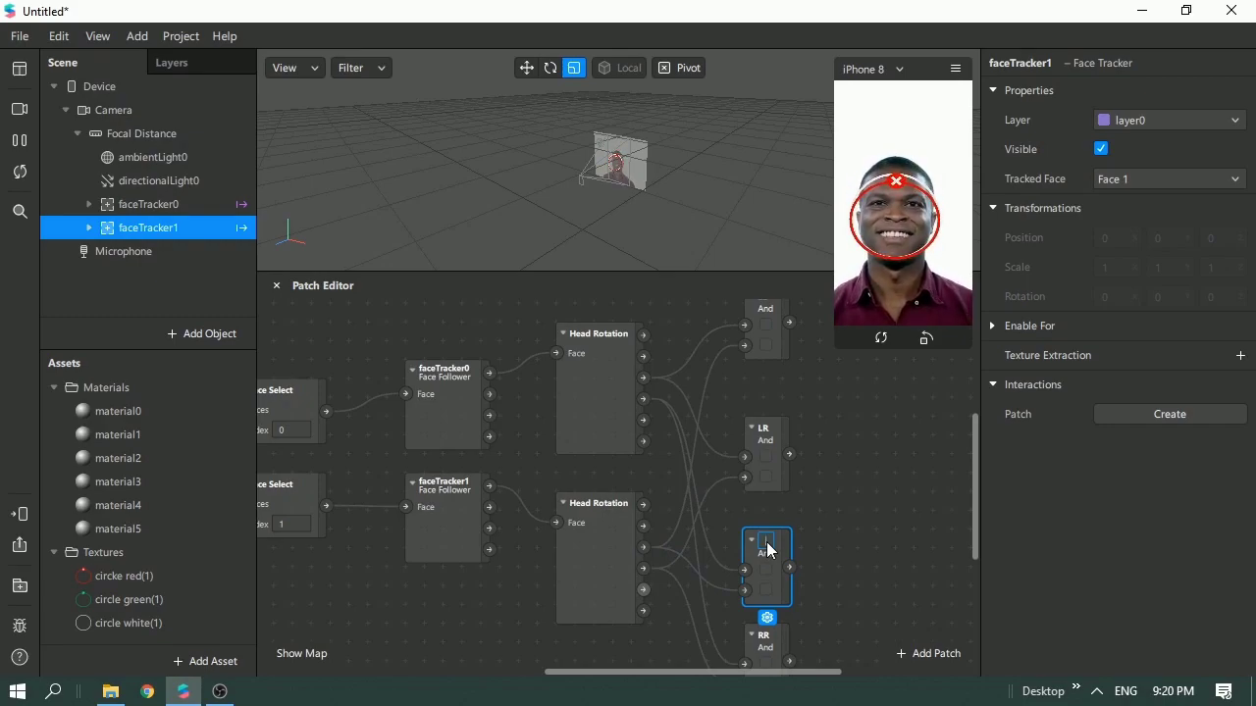
text(RL)
click(910, 526)
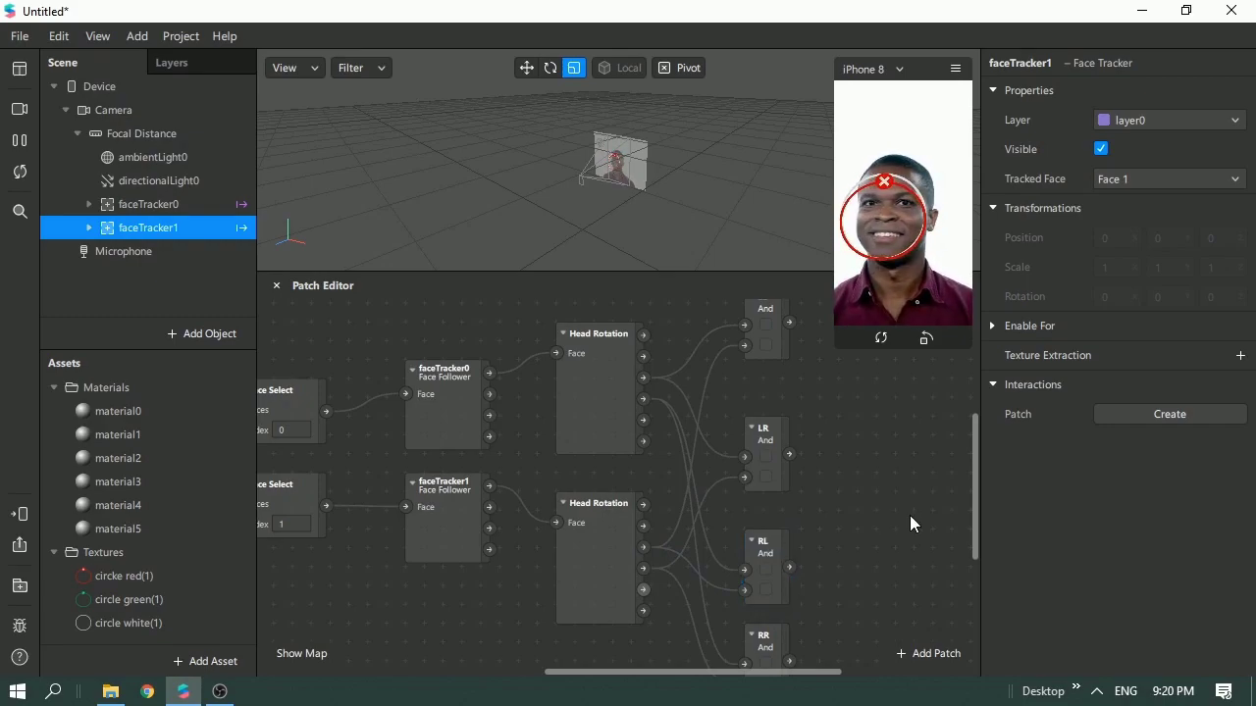
Add an Or patch and place it beside the LL patch.
scroll(858, 447, up, 2)
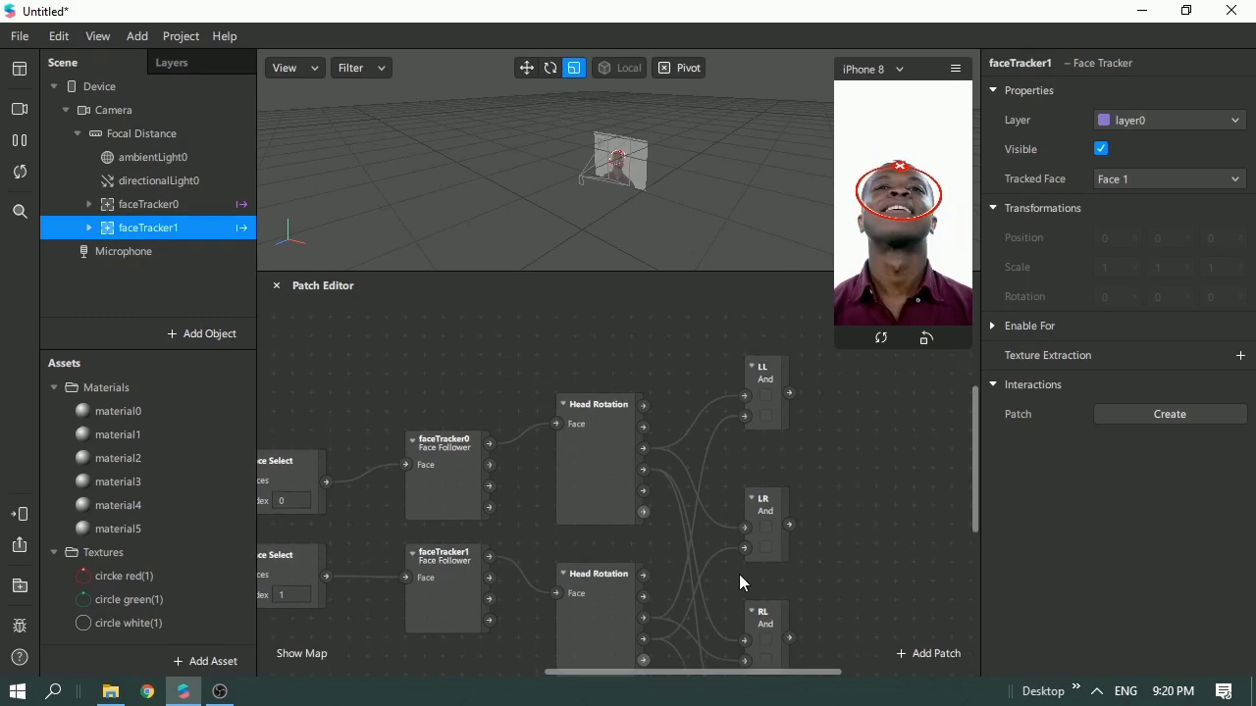
scroll(746, 658, down, 2)
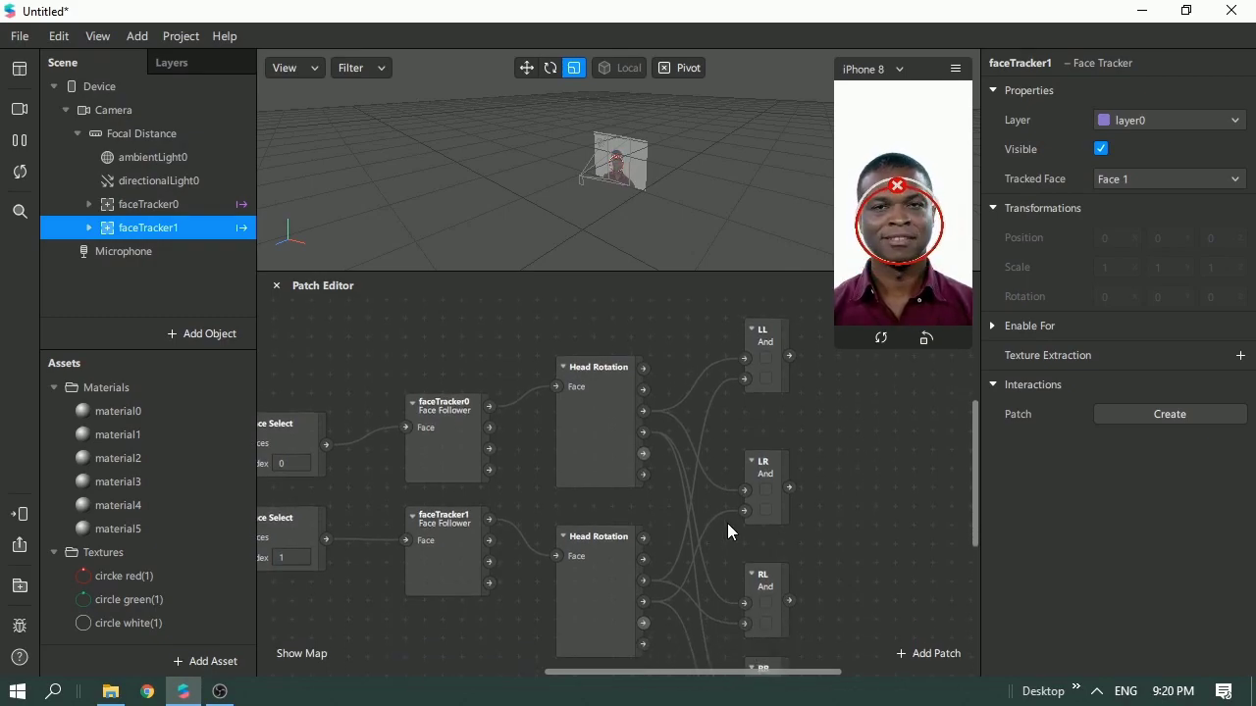
drag(743, 681, 790, 683)
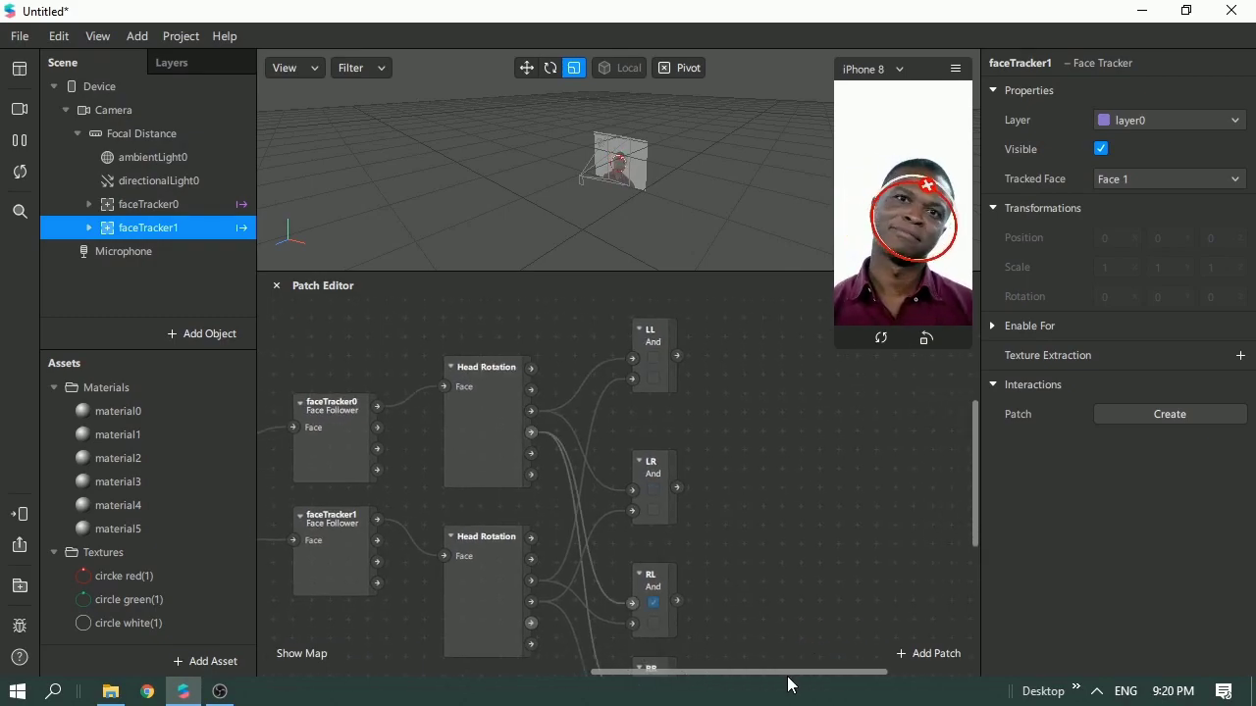
scroll(745, 485, up, 1)
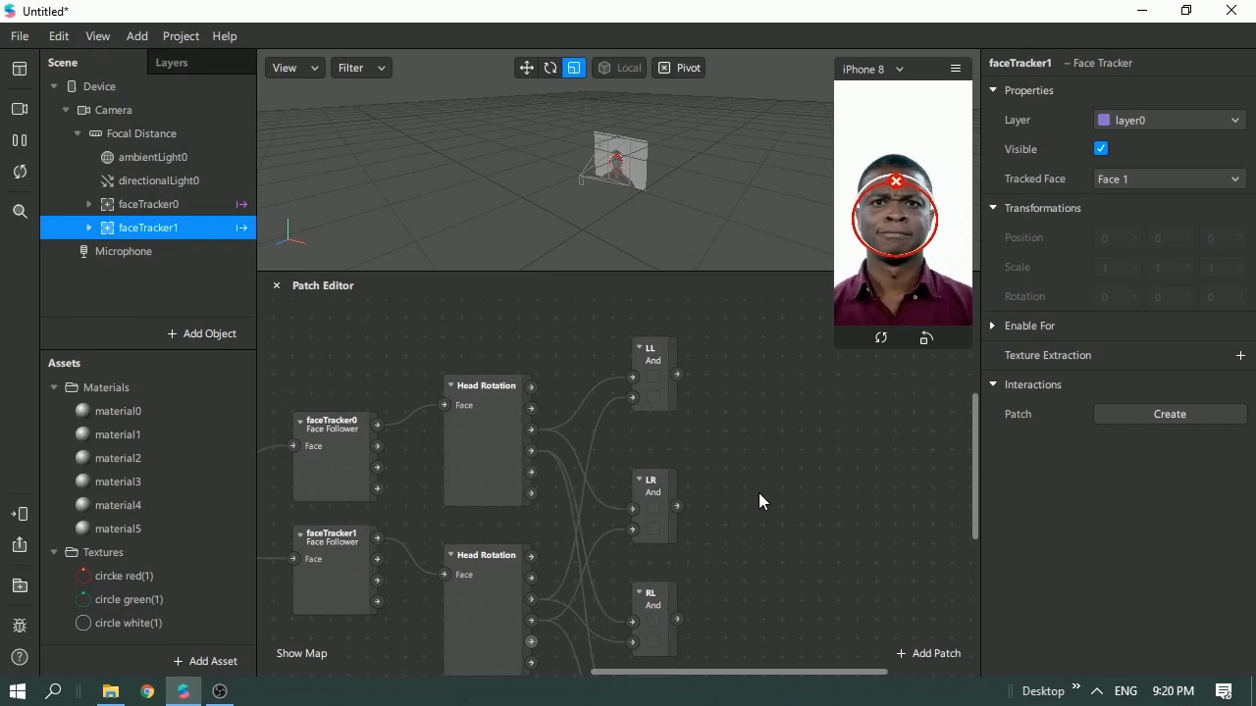
right_click(759, 493)
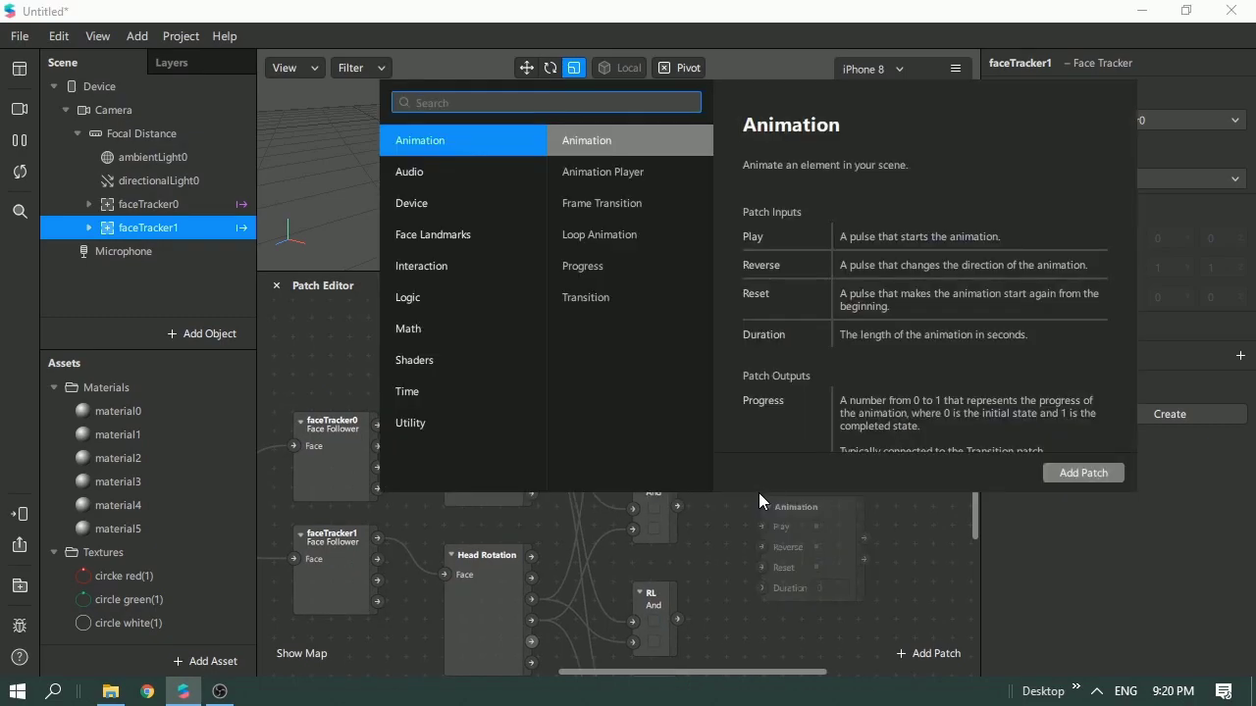
text(OR)
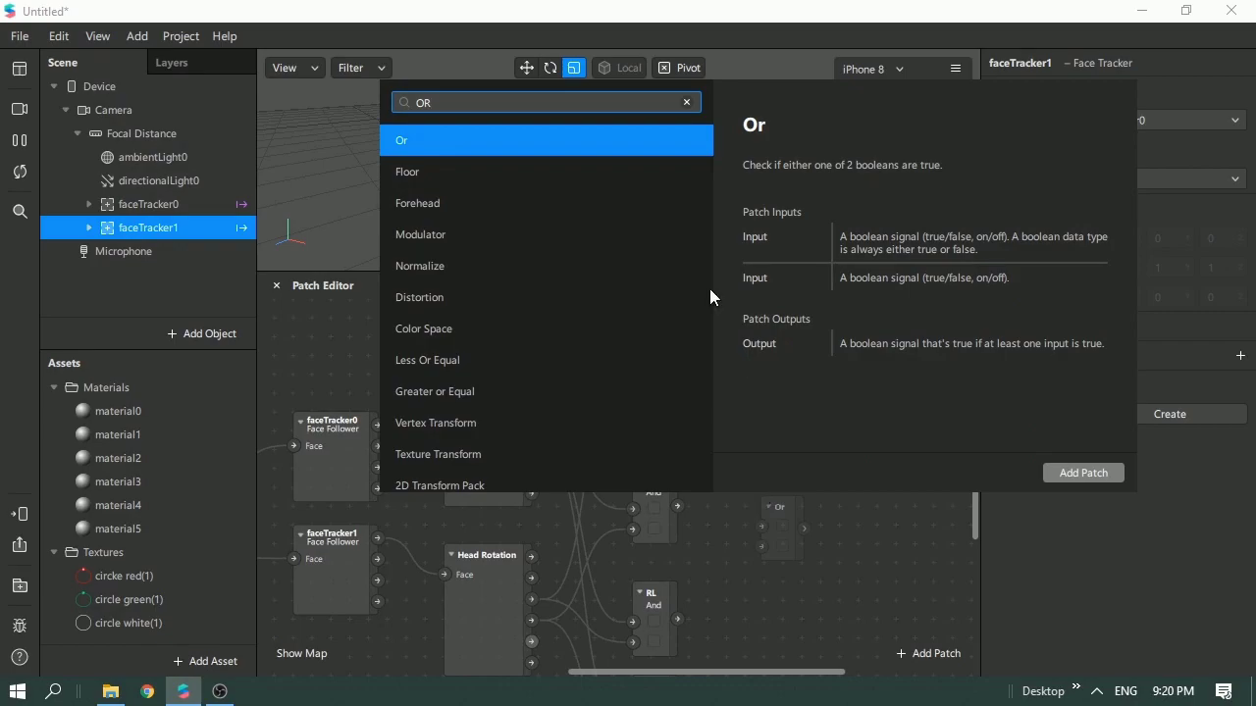
click(663, 143)
drag(785, 508, 790, 399)
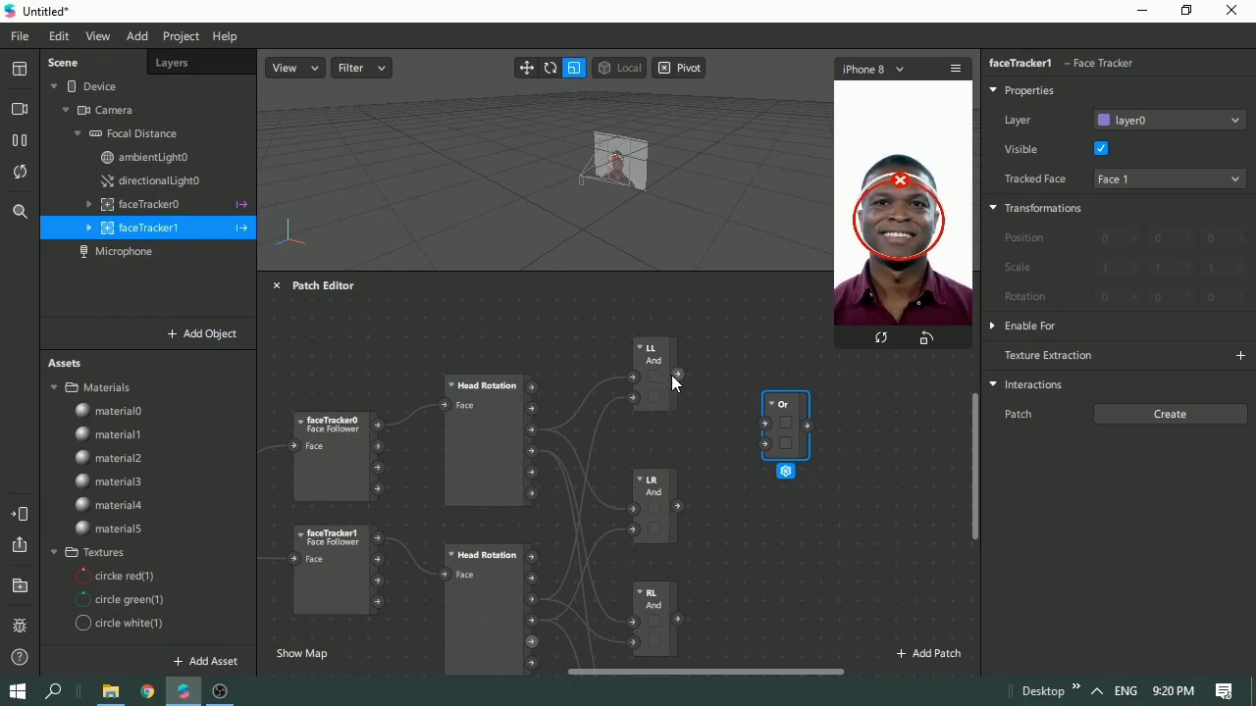
scroll(675, 525, down, 3)
scroll(672, 400, up, 3)
scroll(691, 530, down, 1)
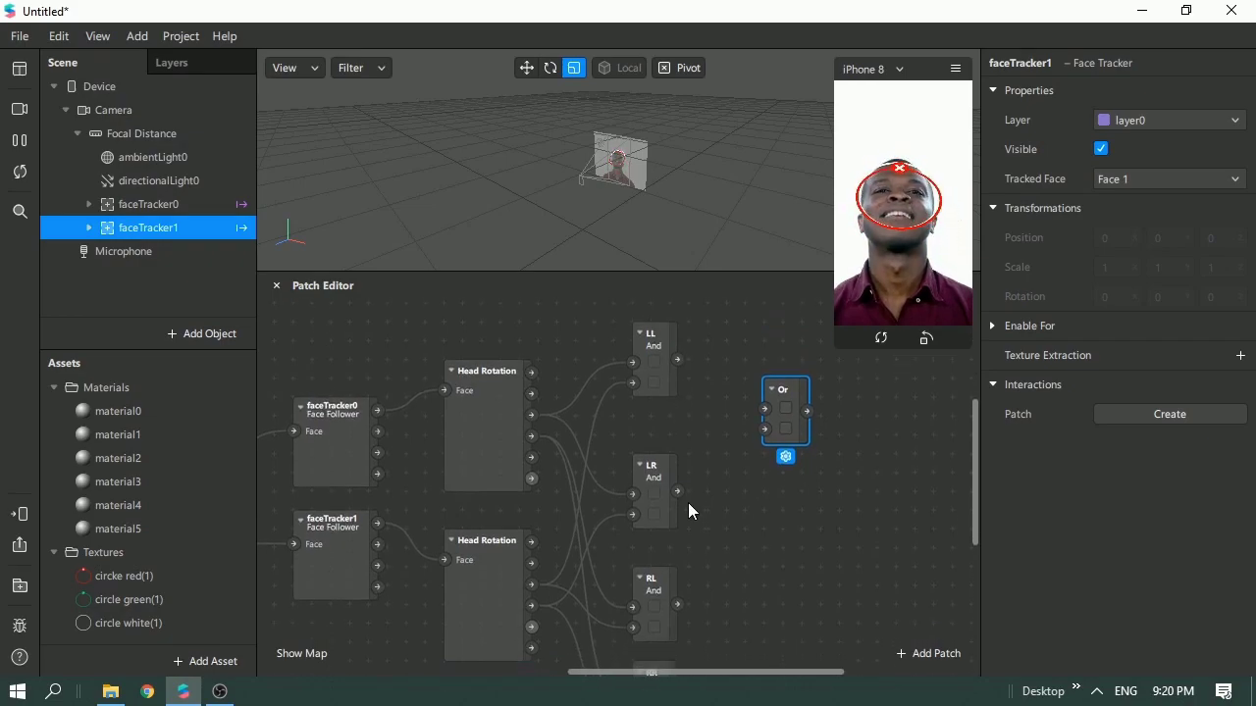
drag(789, 388, 790, 350)
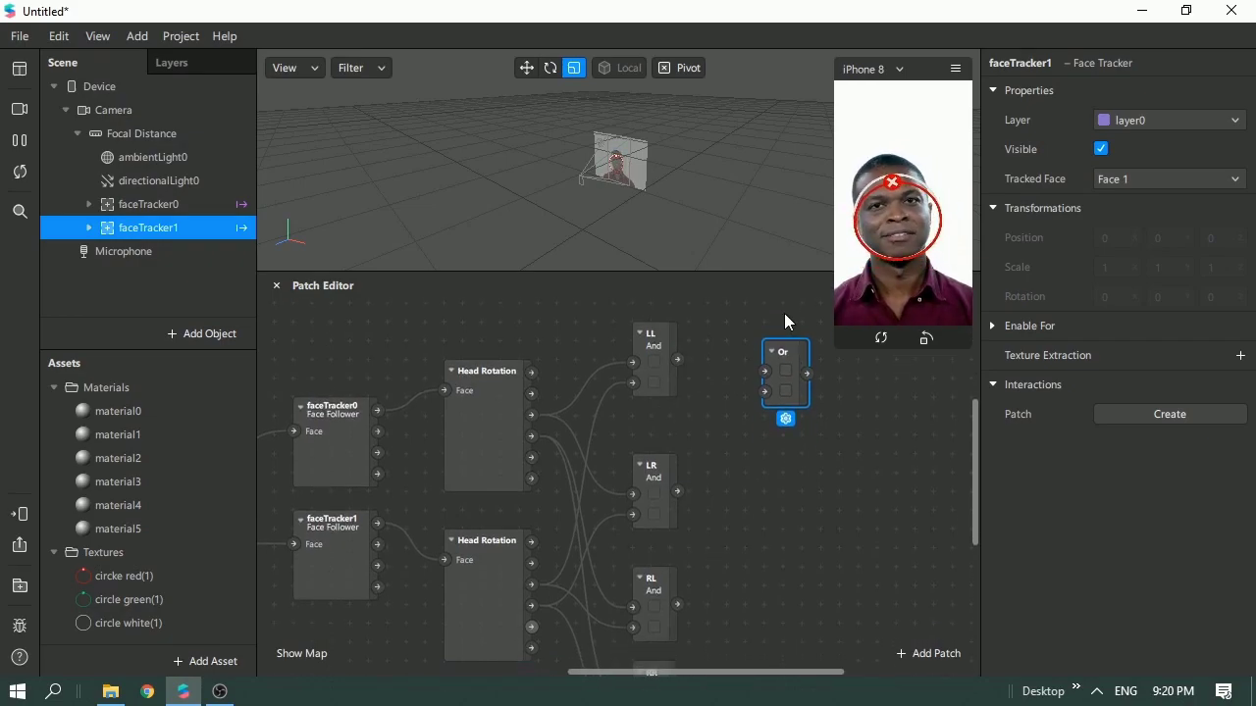
Connect the outputs of the LL and RR patches to the two inputs of the Or patch.
drag(677, 360, 764, 371)
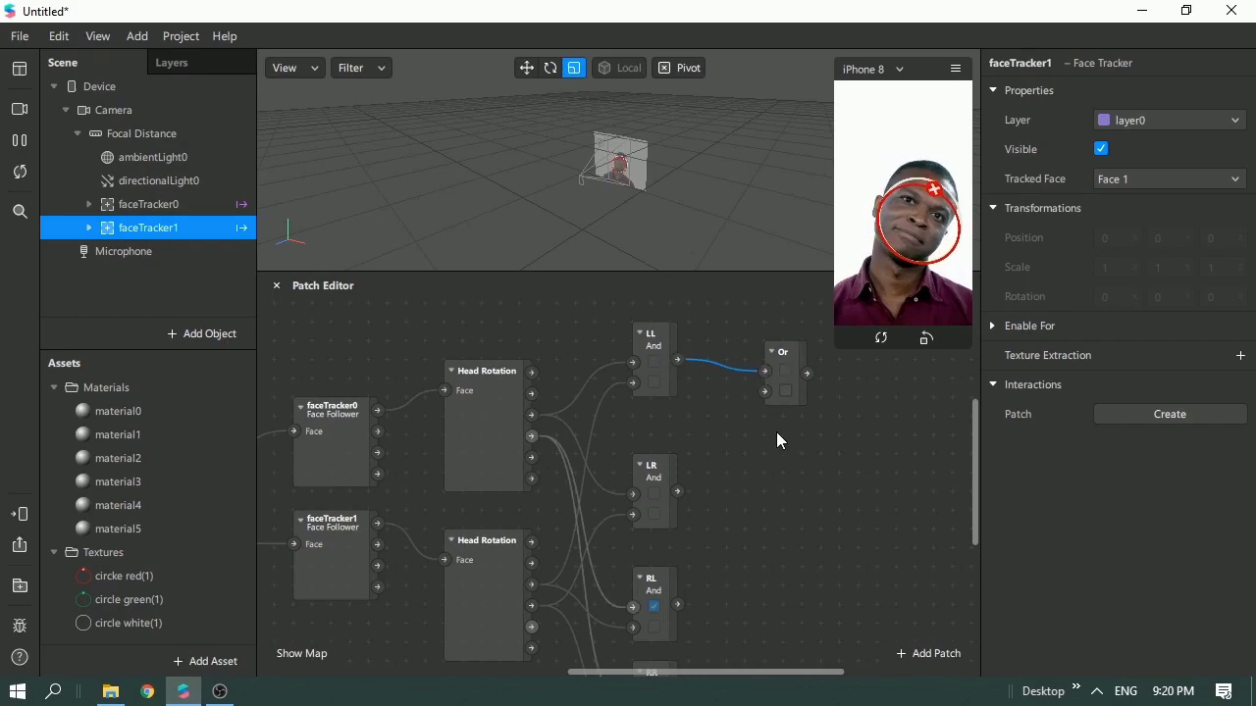
scroll(776, 437, down, 2)
drag(678, 661, 771, 360)
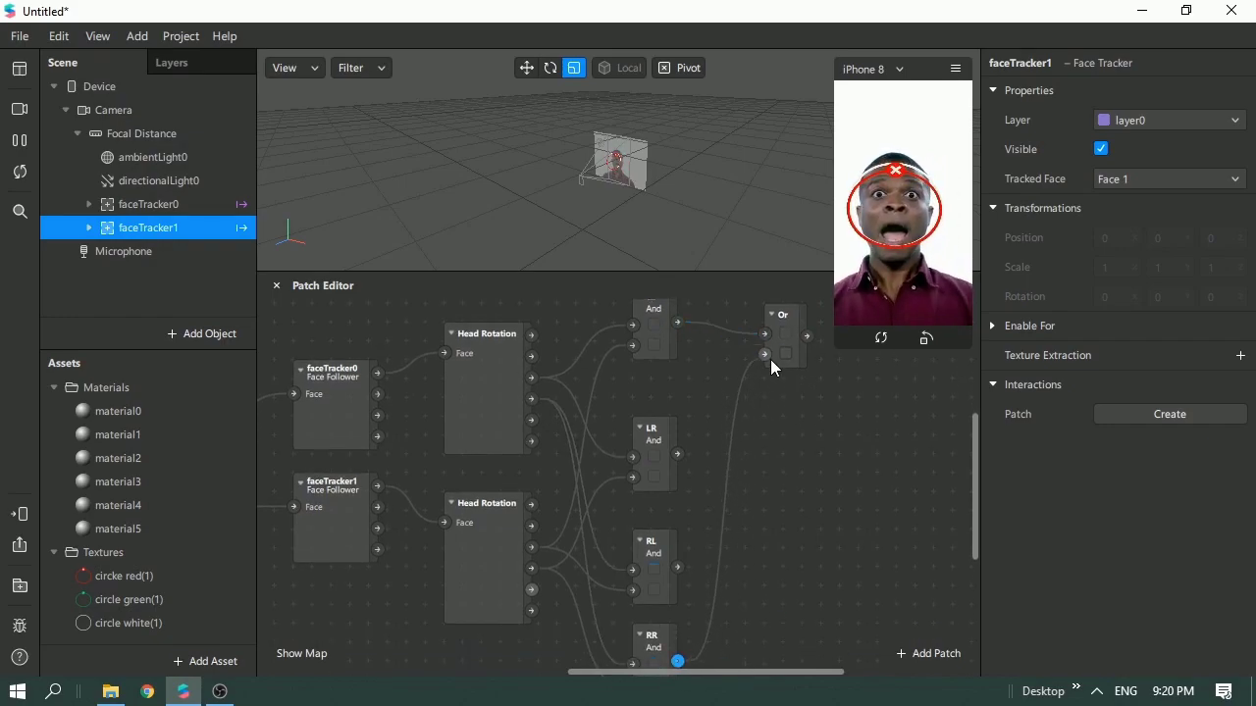
Add a second Or patch and place it beside the RL patch.
right_click(811, 535)
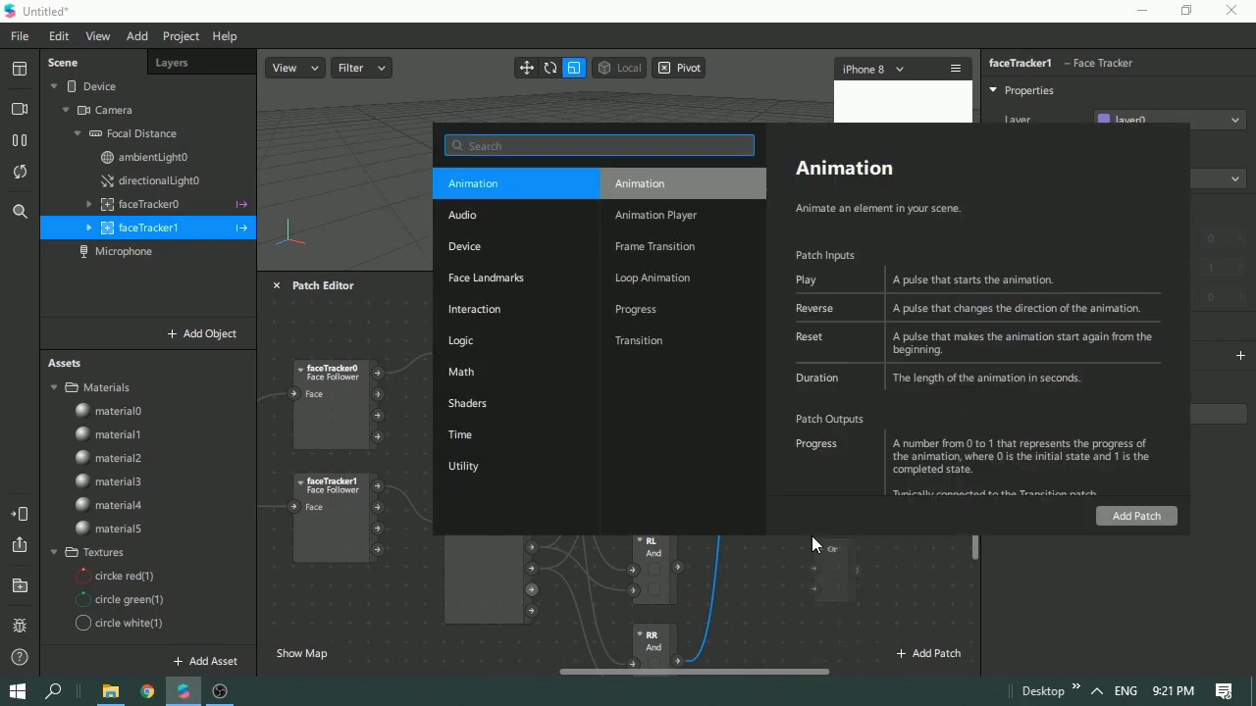
text(OR)
double_click(736, 192)
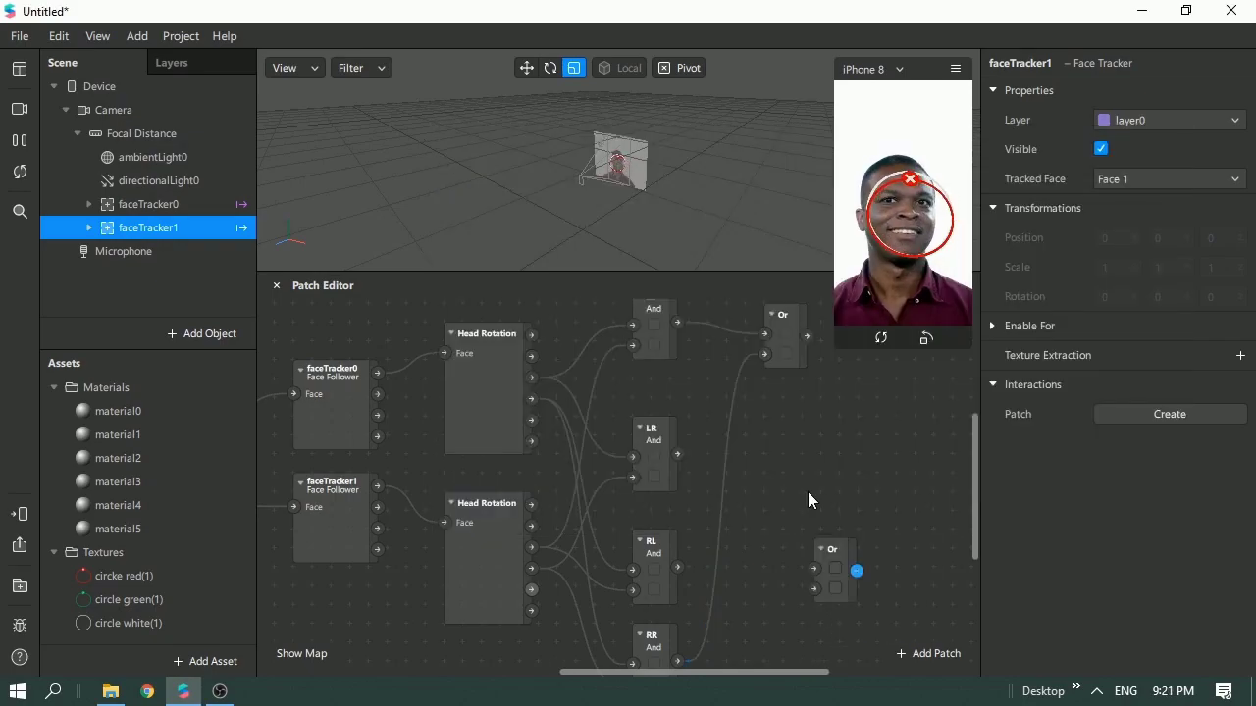
drag(801, 542, 810, 541)
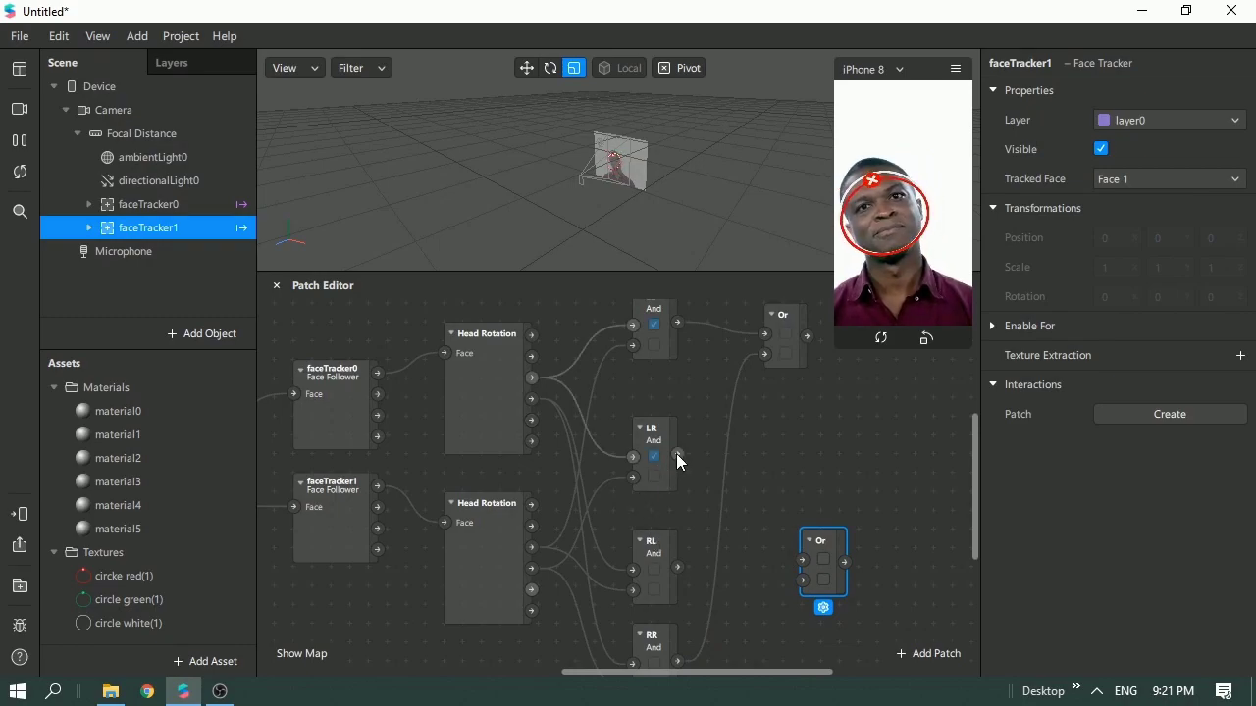
Connect the outputs of the LR and RL patches to the second Or patch and place it beneath the first Or patch.
drag(676, 453, 803, 557)
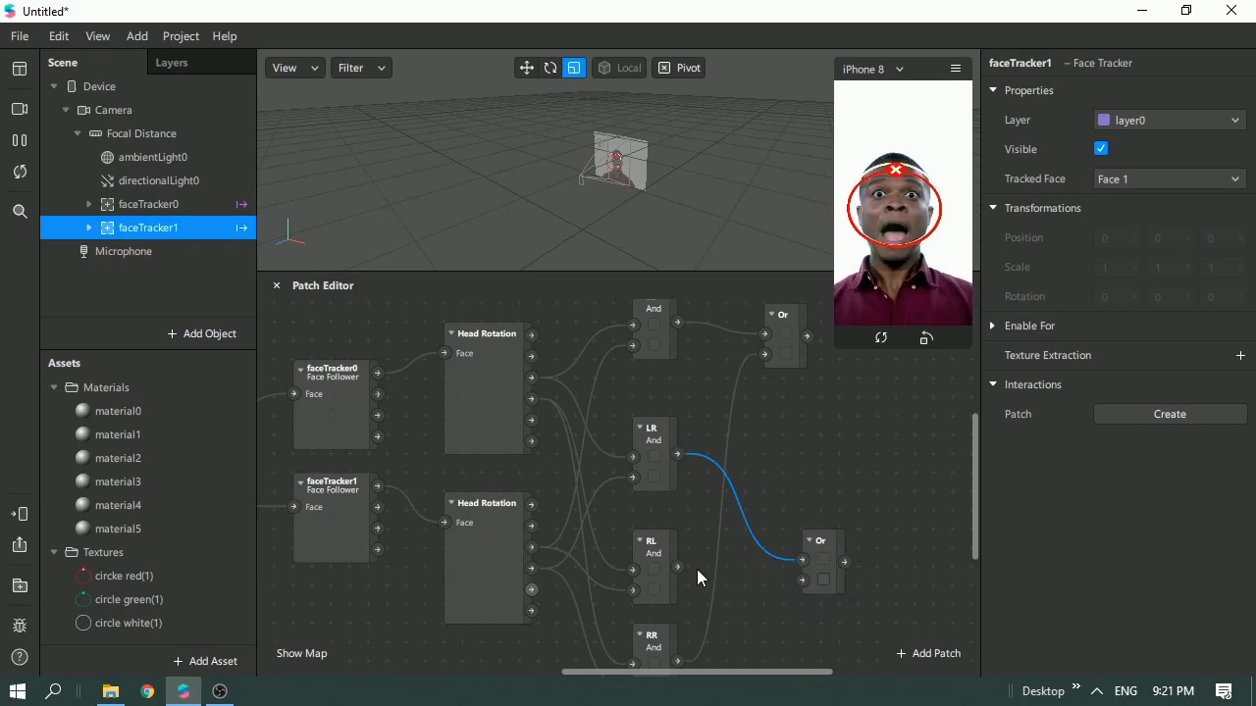
drag(677, 567, 775, 549)
scroll(816, 516, up, 3)
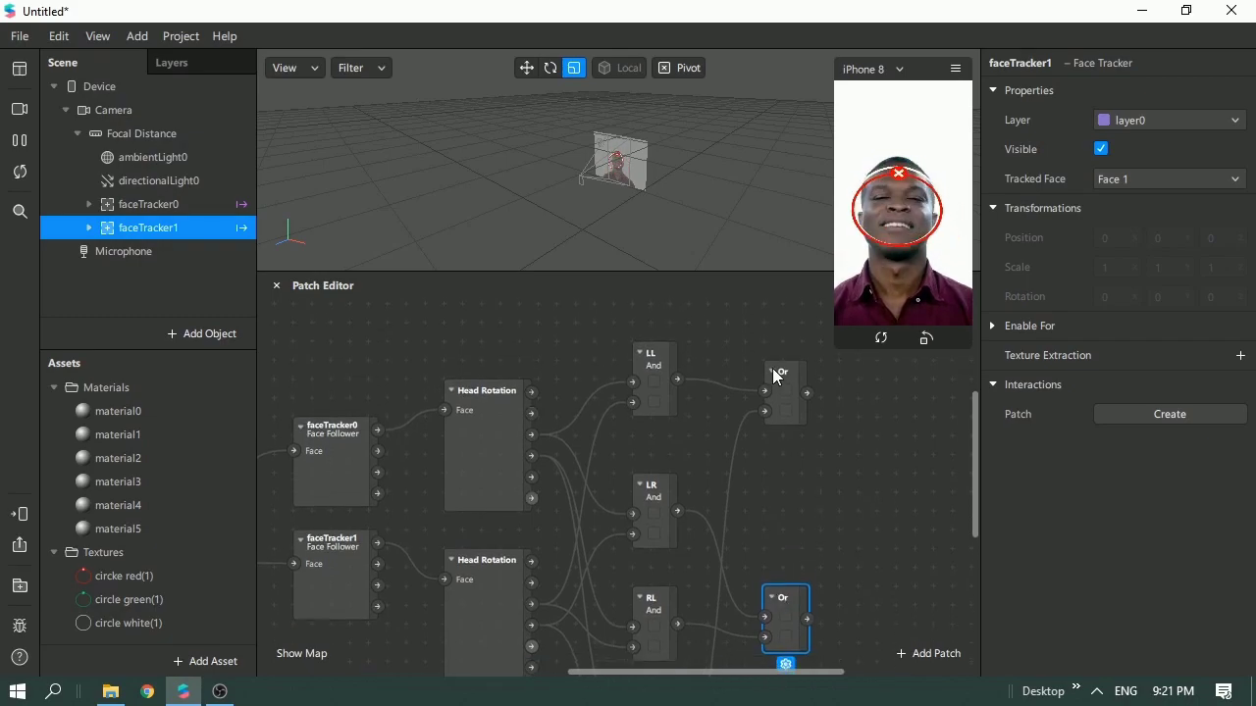
drag(787, 609, 786, 493)
scroll(855, 481, up, 4)
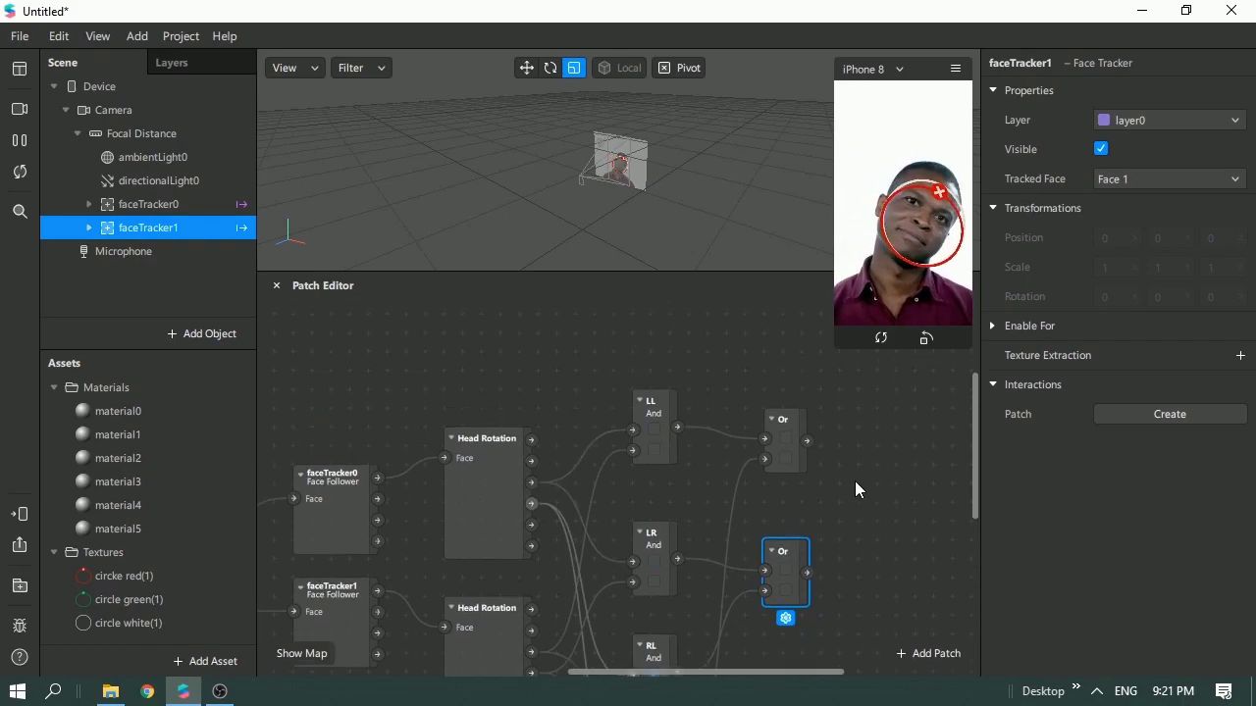
Move the first Or patch higher, add a Visible patch for the green0 plane beside it, and connect the Or output to it.
click(787, 441)
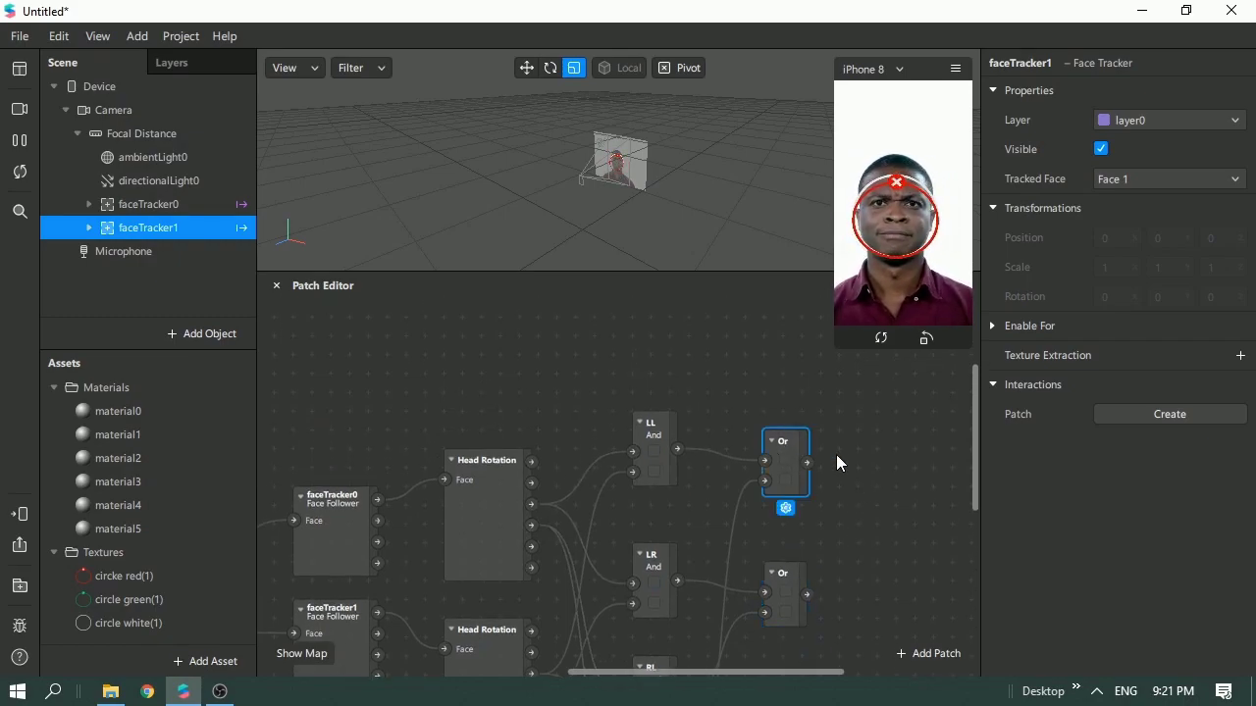
drag(792, 440, 793, 375)
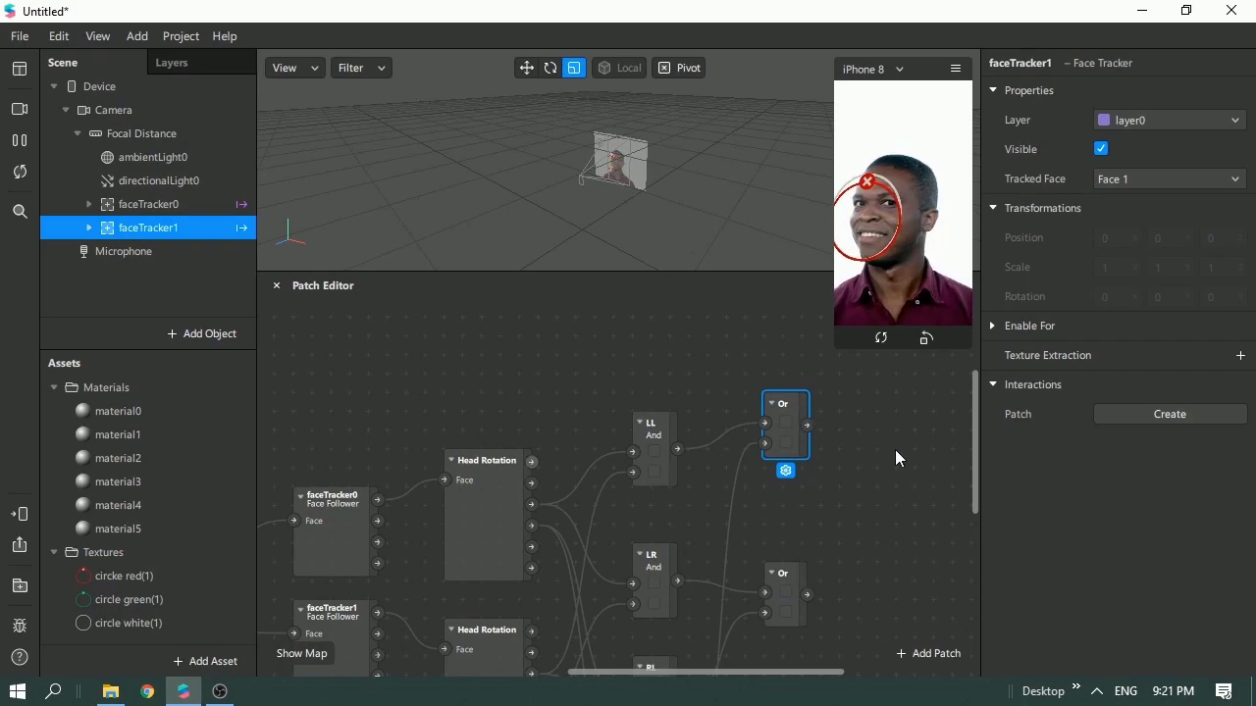
click(89, 204)
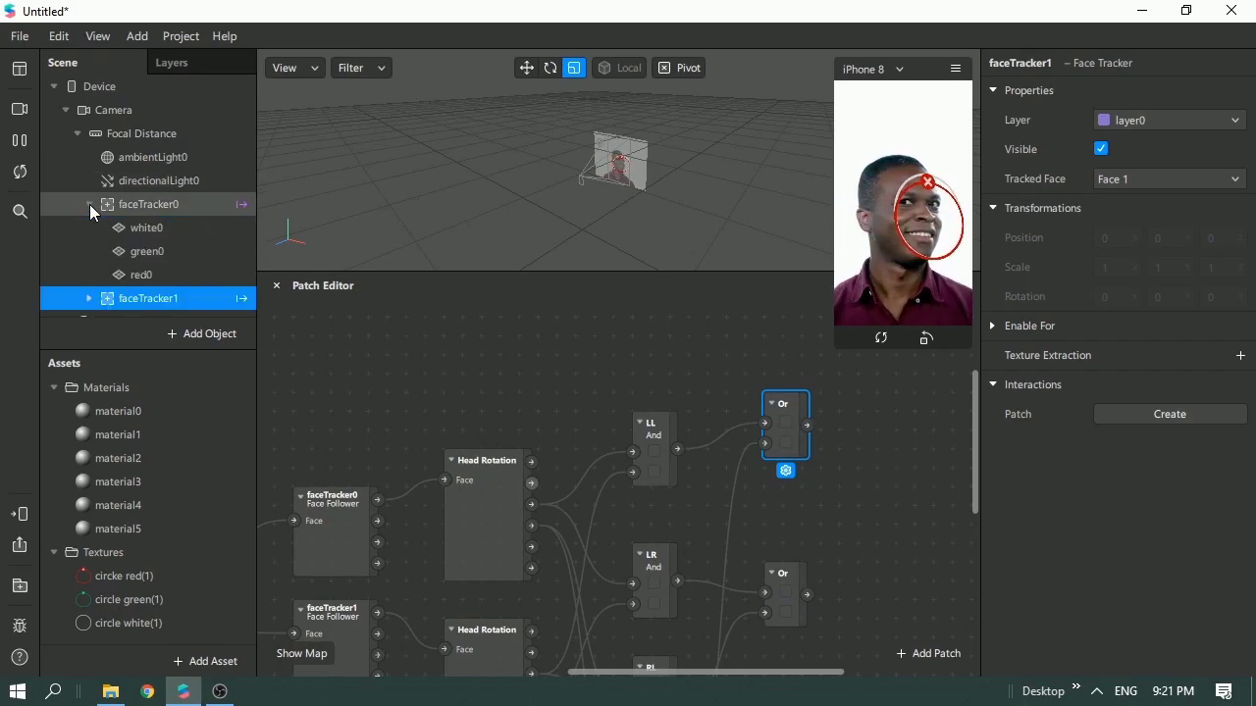
click(162, 256)
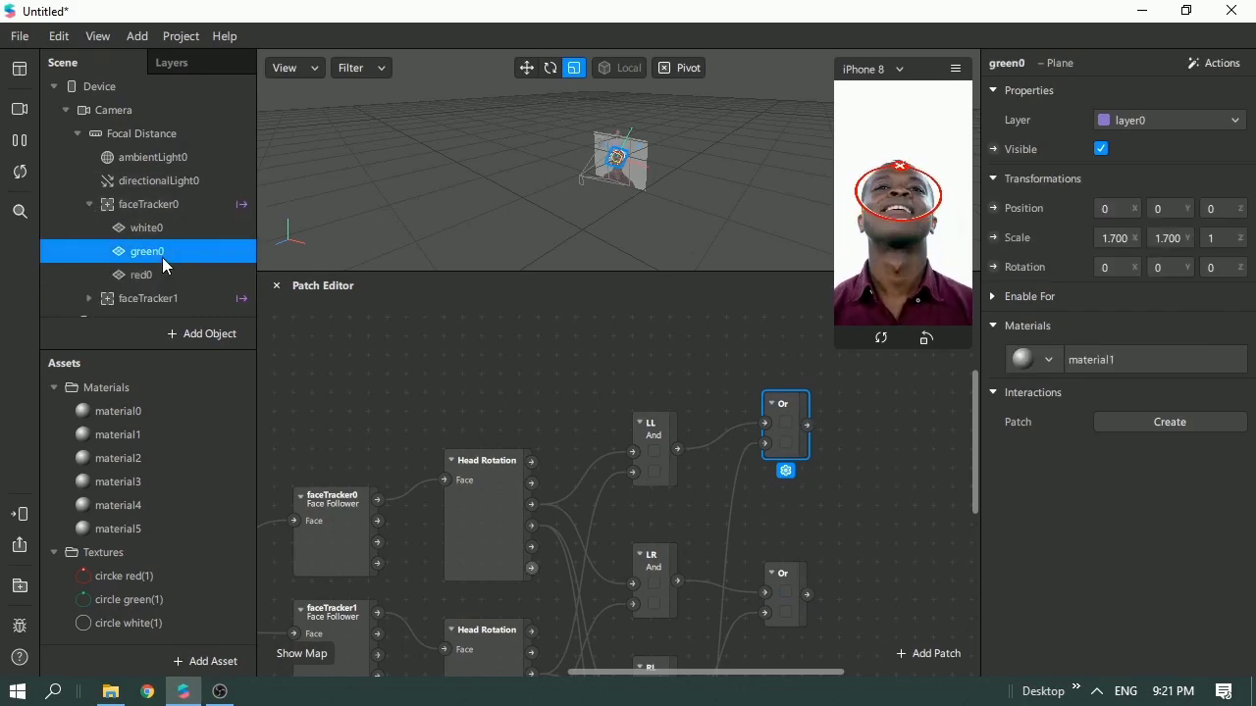
click(994, 149)
drag(653, 503, 927, 386)
drag(807, 425, 906, 388)
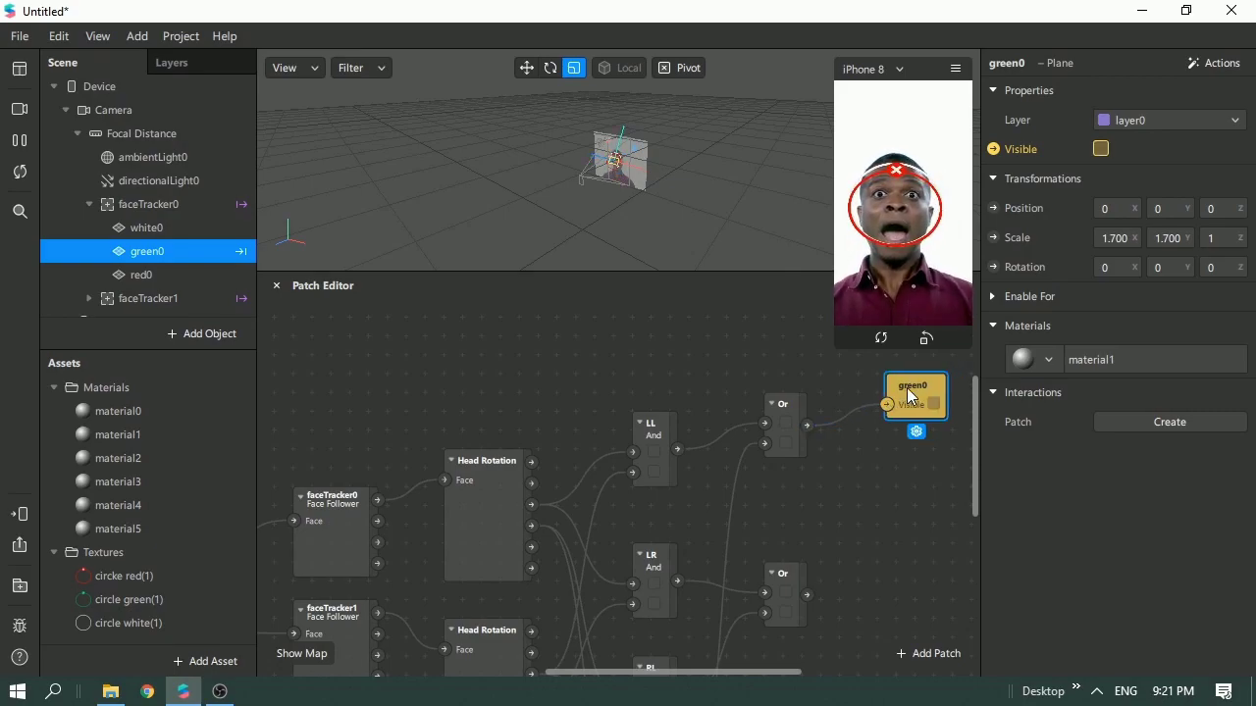
Add a Visible patch for the green1 plane beneath green0 and connect the first Or patch's output to it.
scroll(107, 287, down, 1)
click(91, 282)
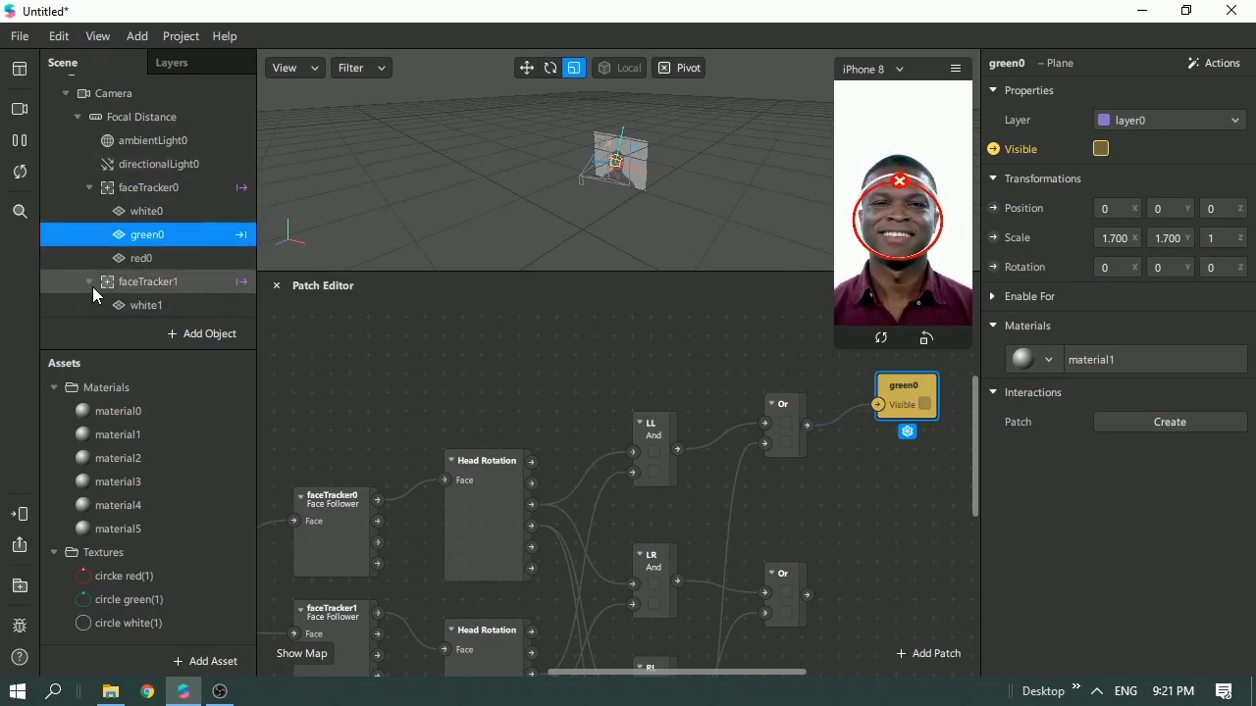
scroll(130, 284, down, 2)
click(158, 276)
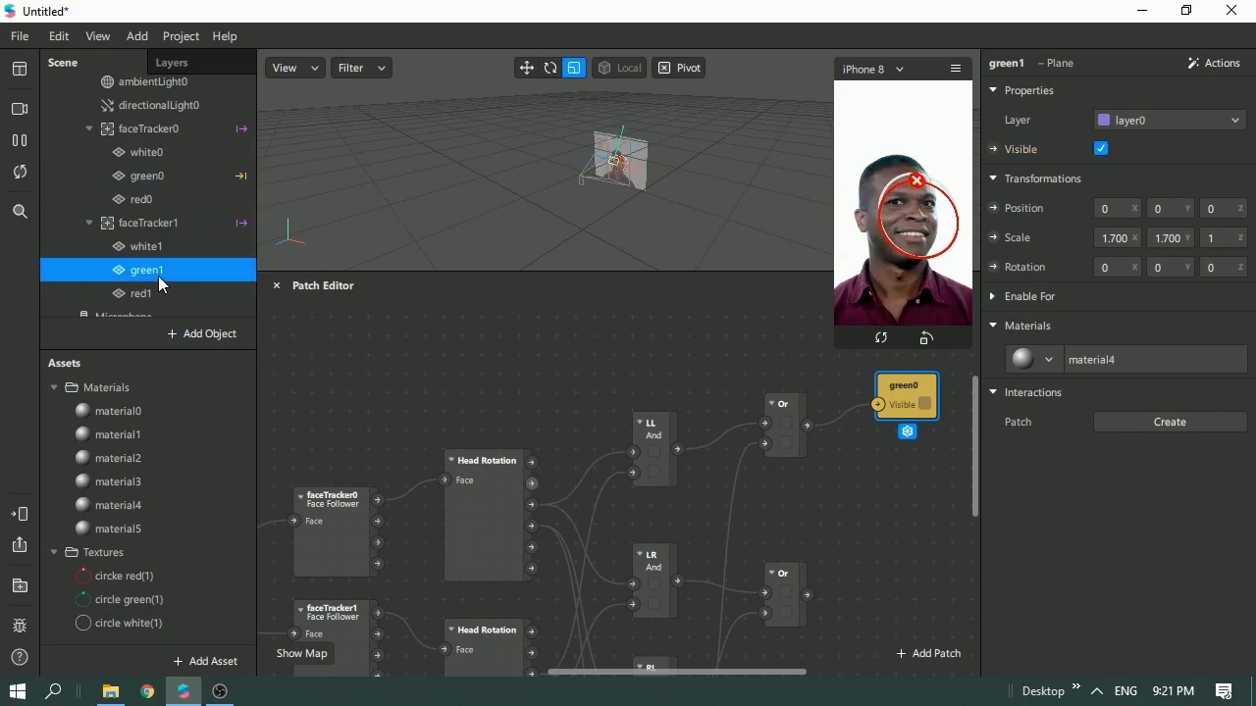
click(993, 149)
drag(667, 508, 932, 457)
drag(809, 424, 876, 458)
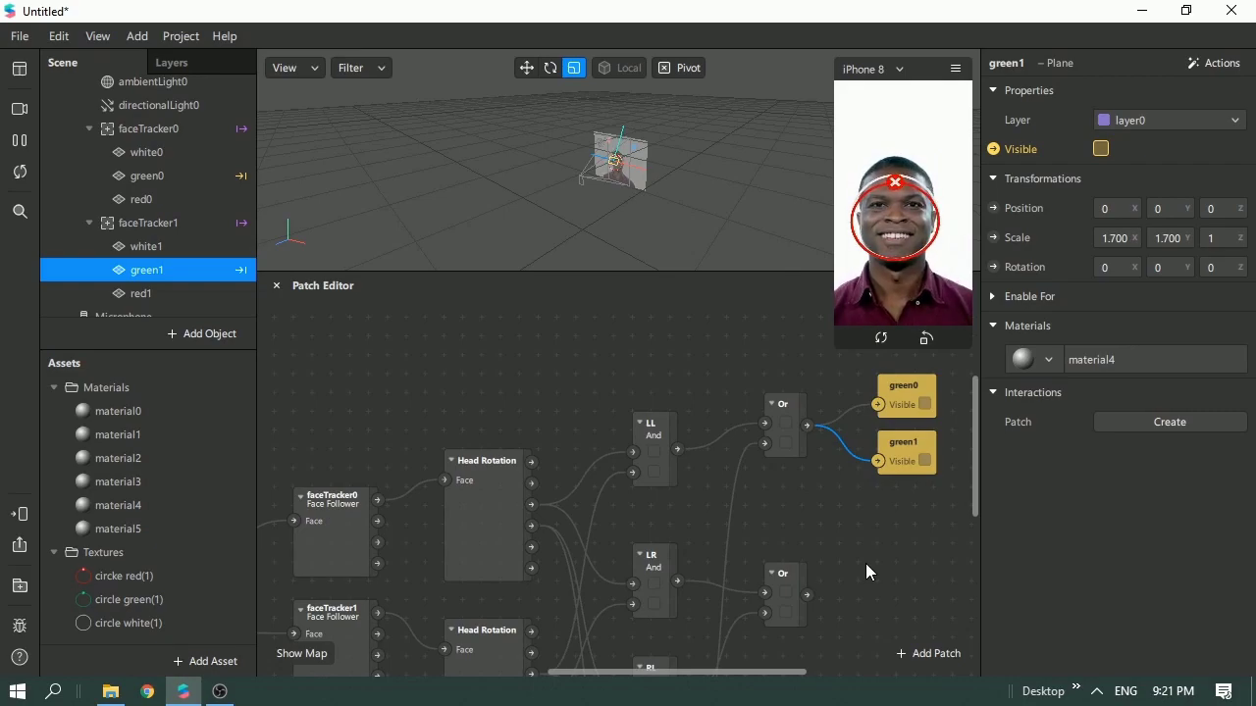
Add Visible patches for the red0 and red1 planes and connect the second Or patch's output to both.
scroll(866, 563, down, 2)
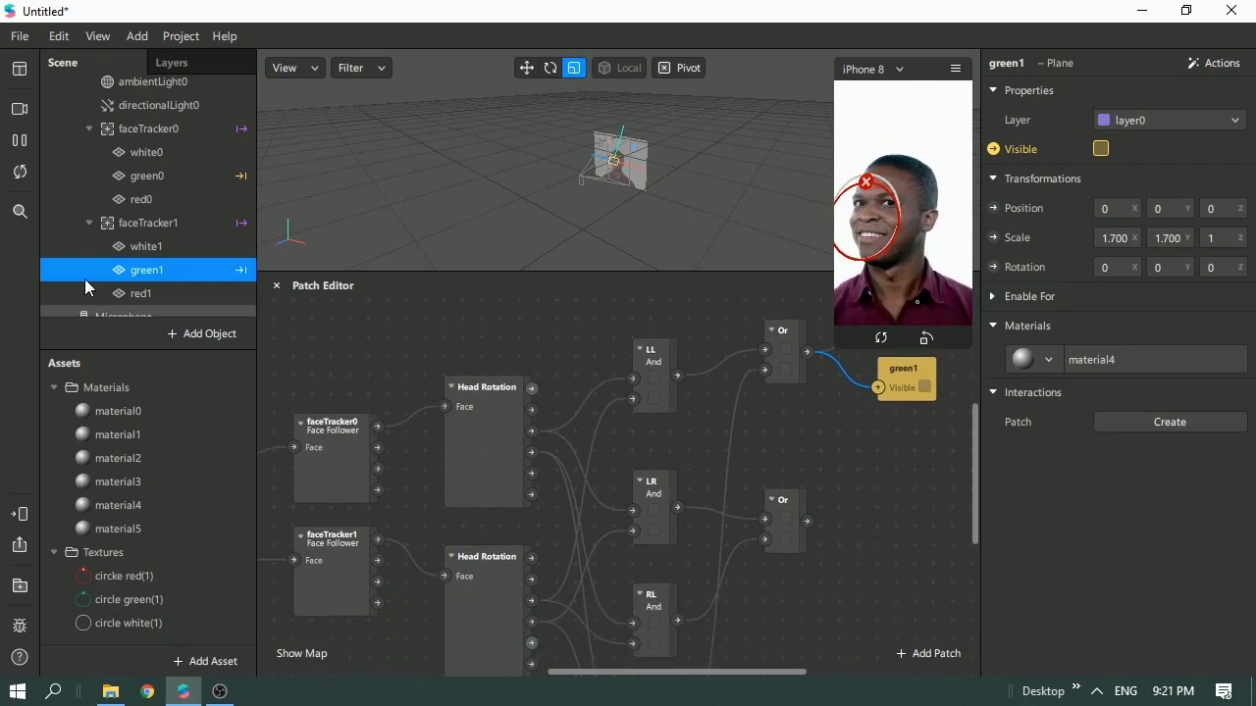
click(154, 199)
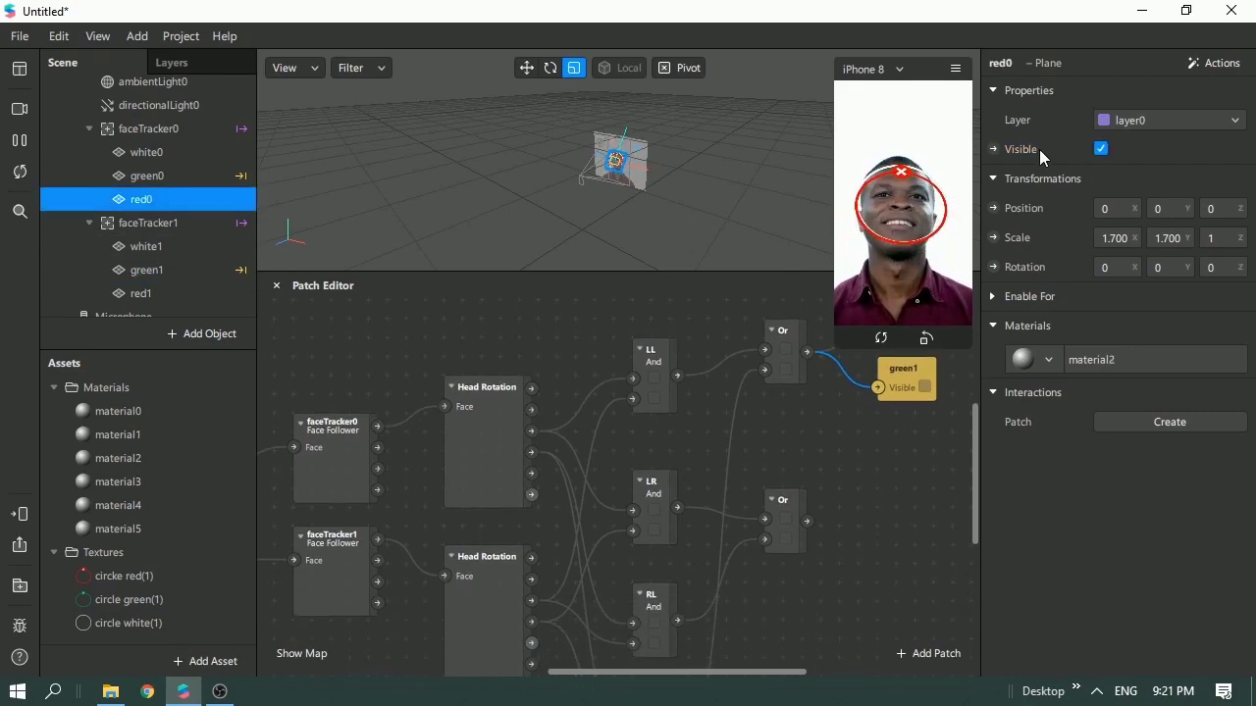
click(995, 151)
drag(670, 504, 945, 483)
drag(812, 519, 898, 501)
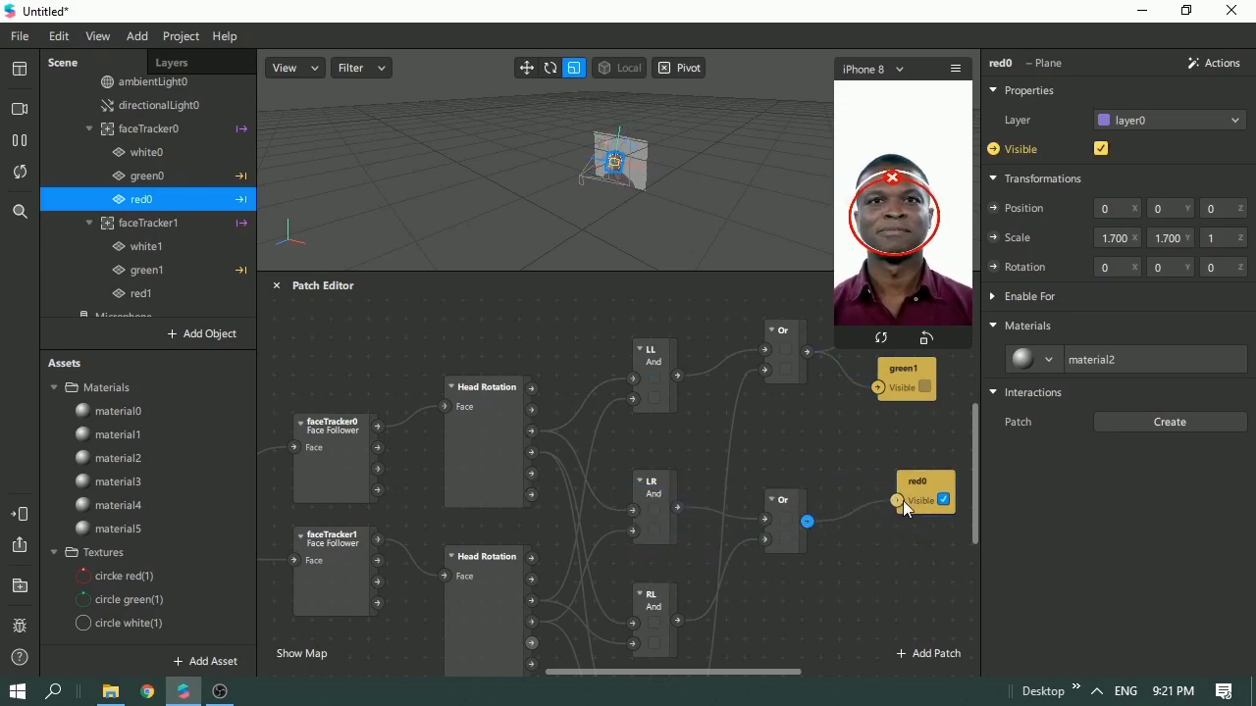
click(169, 293)
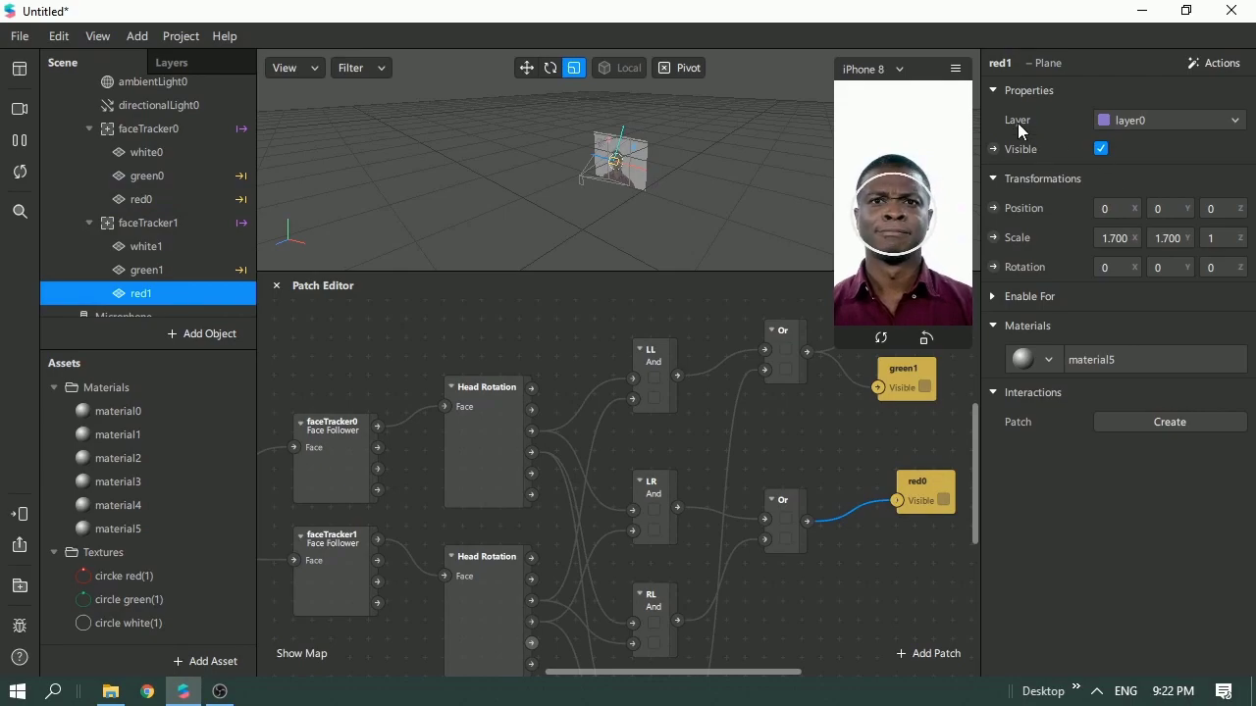
click(996, 151)
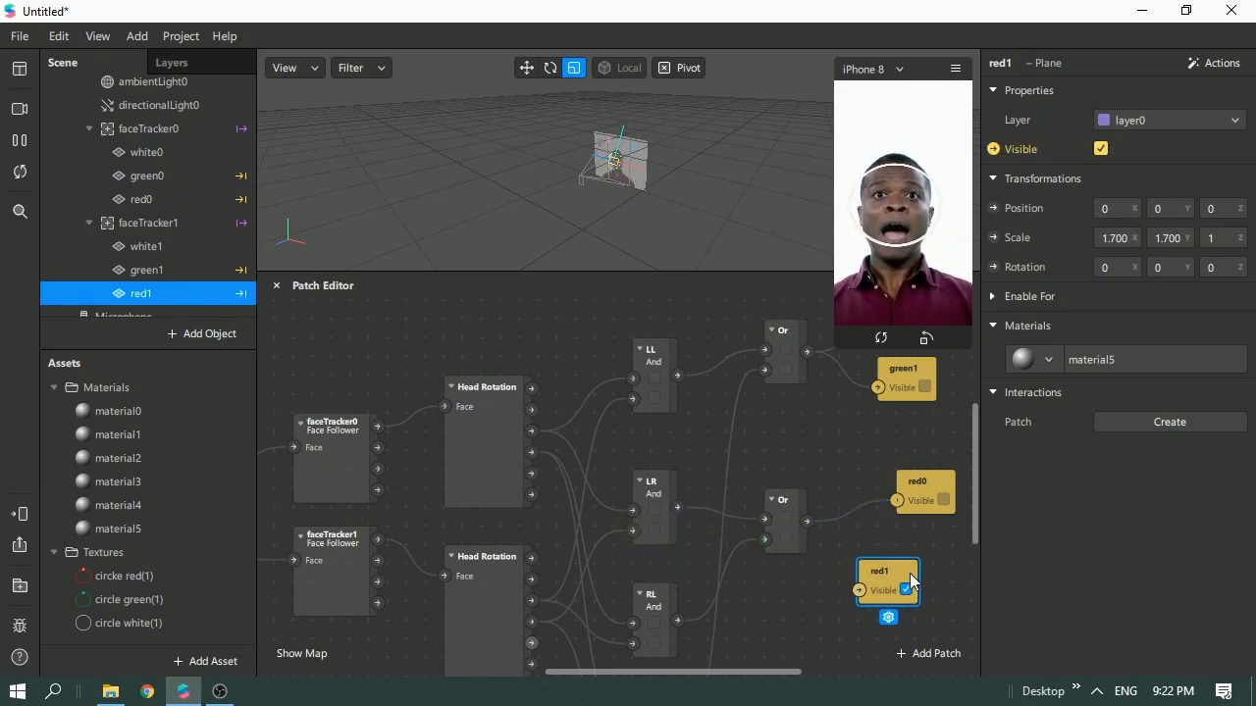
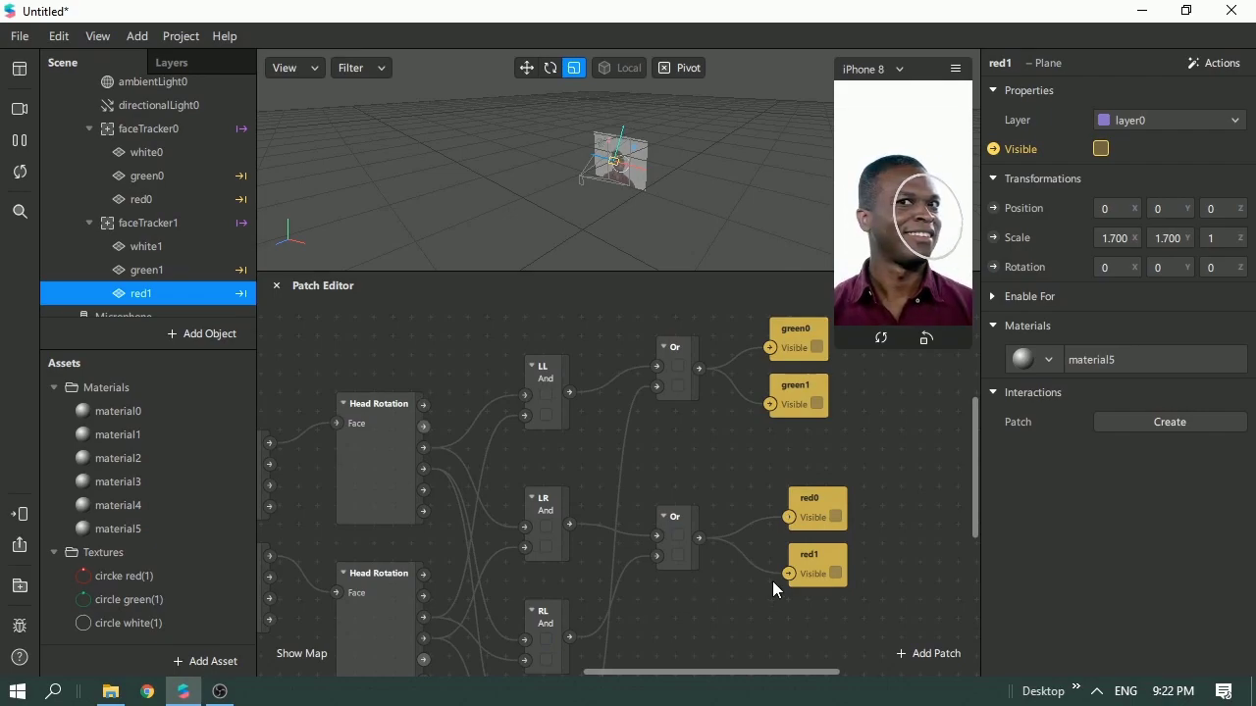
Add a third Or patch beneath the red1 patch and connect the outputs of the first two Or patches to its inputs.
scroll(772, 589, down, 1)
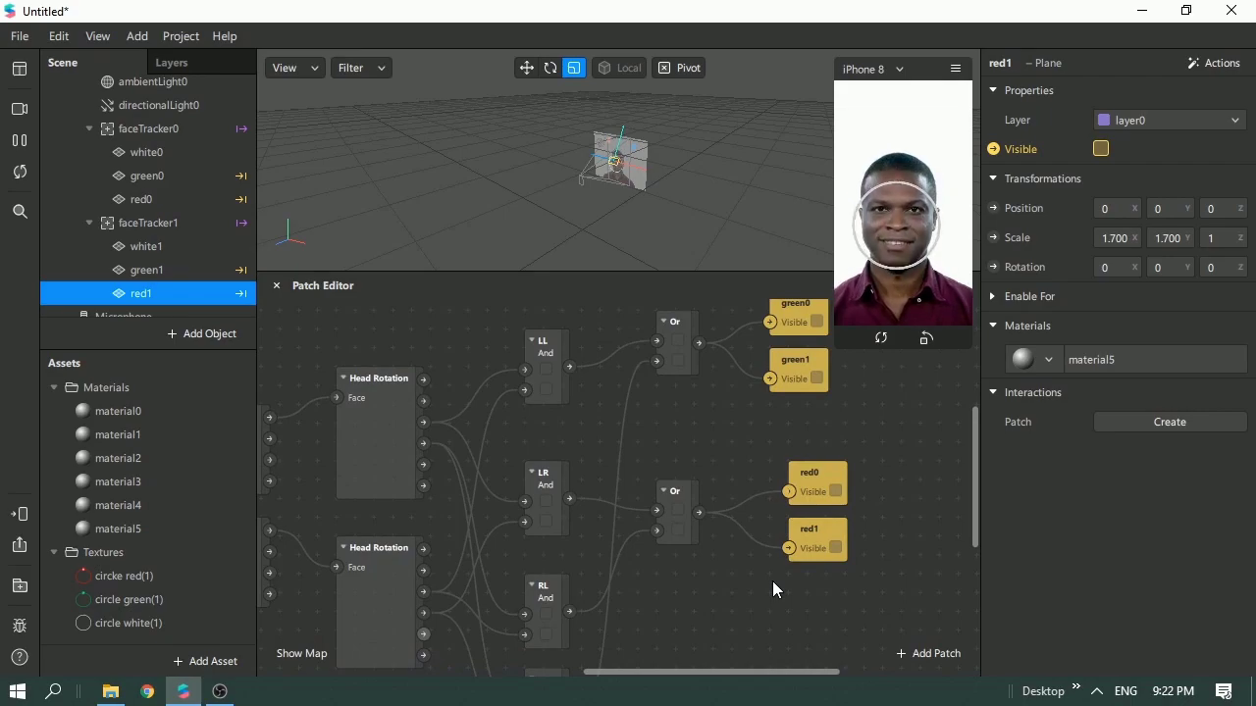
scroll(772, 581, down, 1)
scroll(774, 617, up, 1)
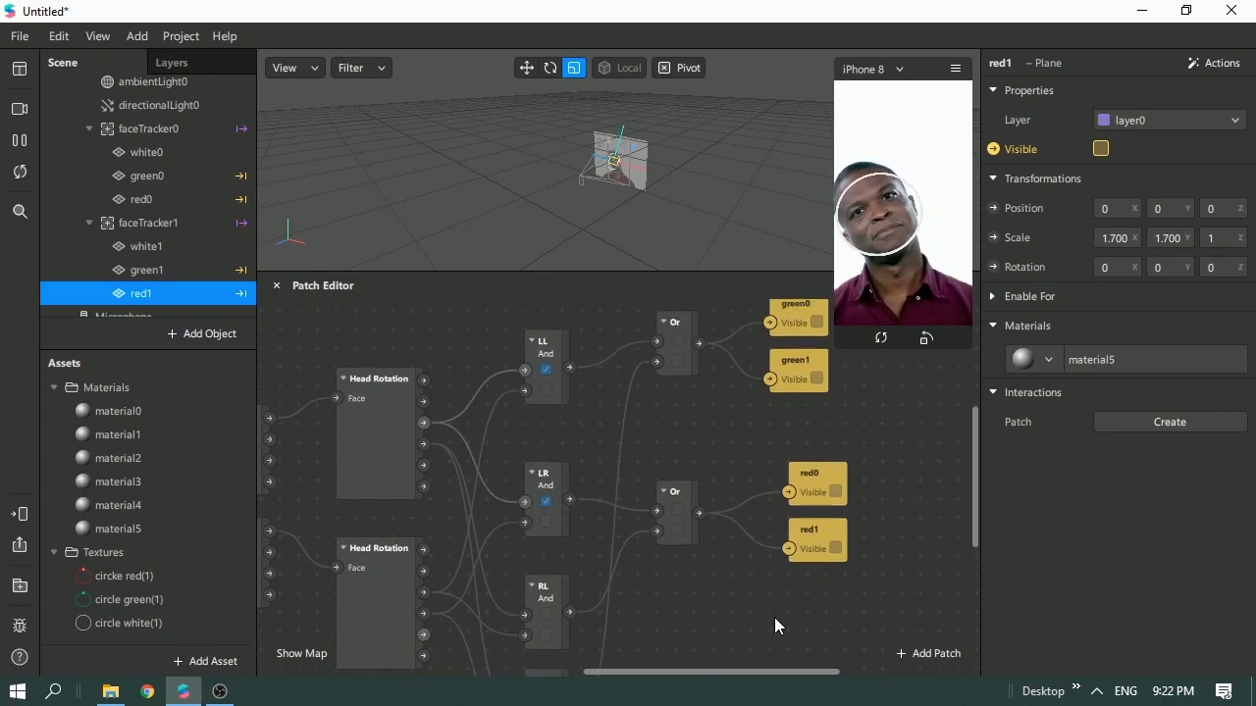
scroll(774, 617, up, 2)
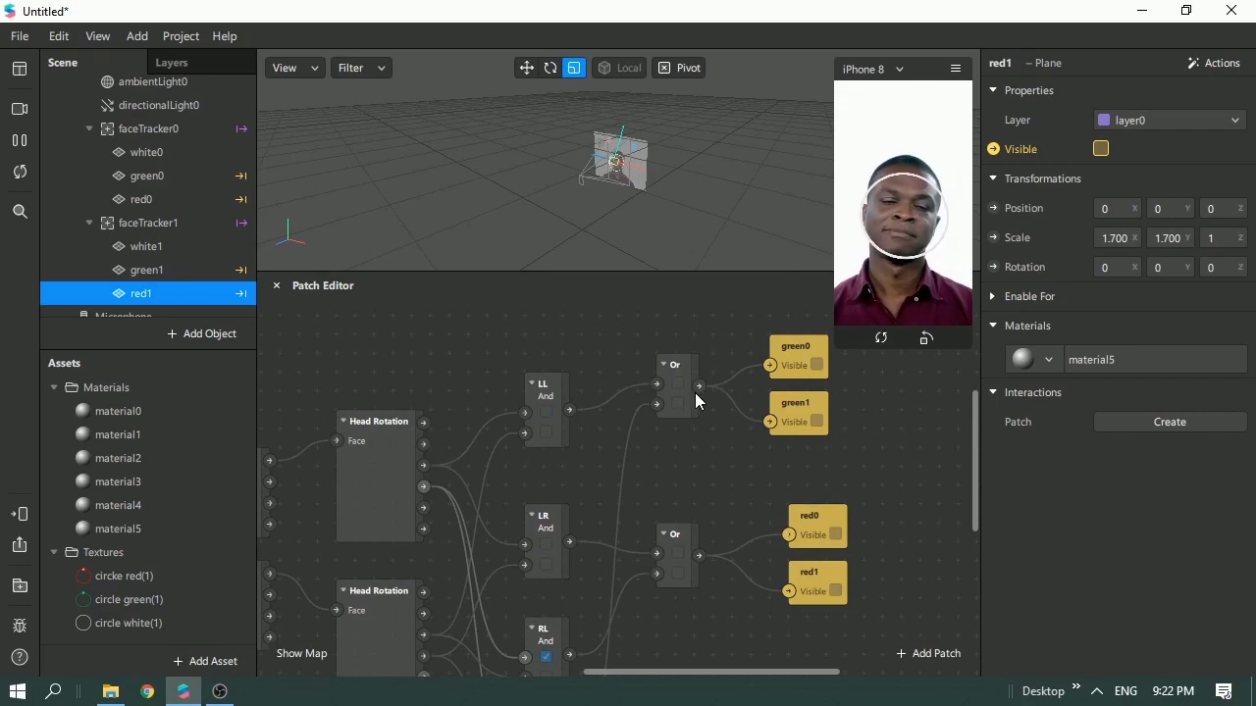
scroll(723, 601, down, 1)
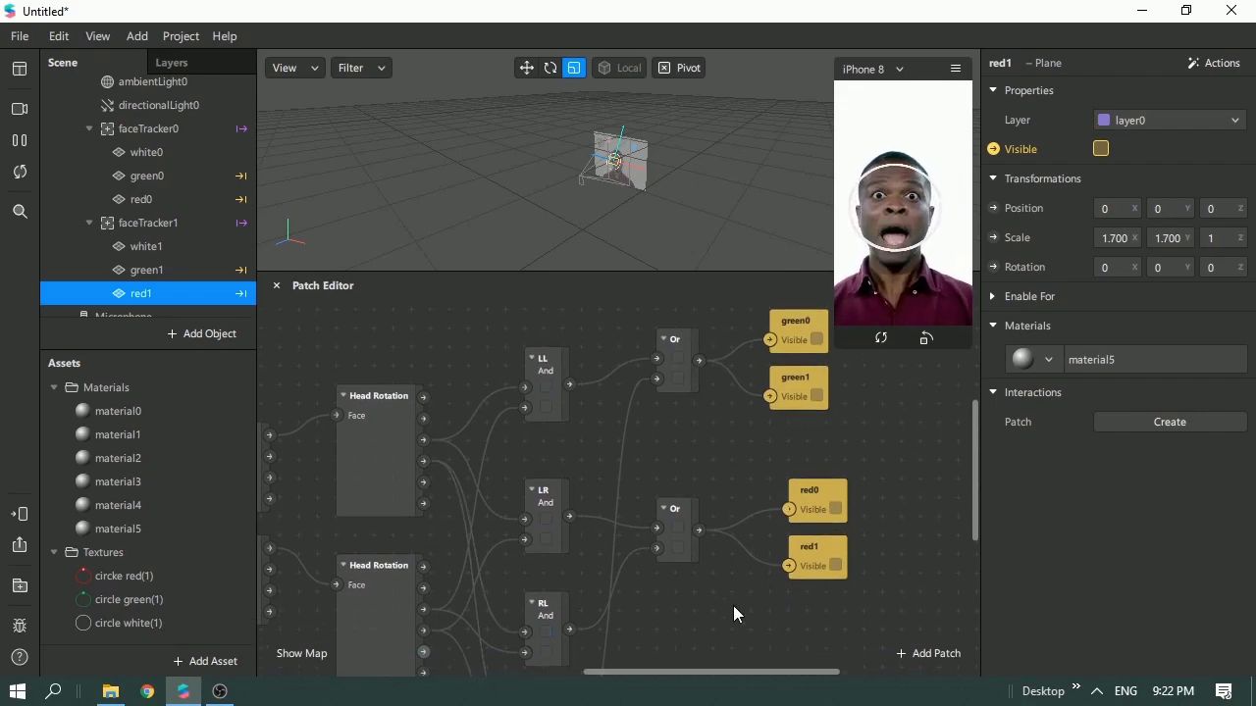
double_click(733, 605)
text(Or)
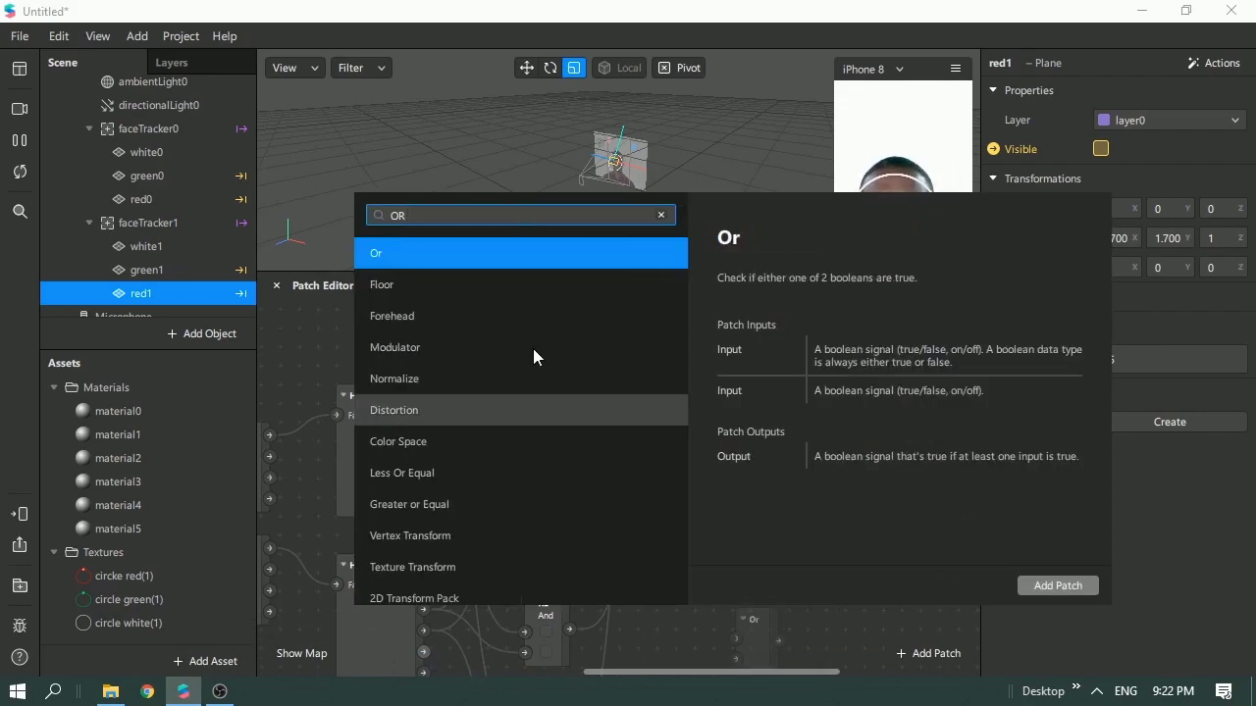
double_click(474, 261)
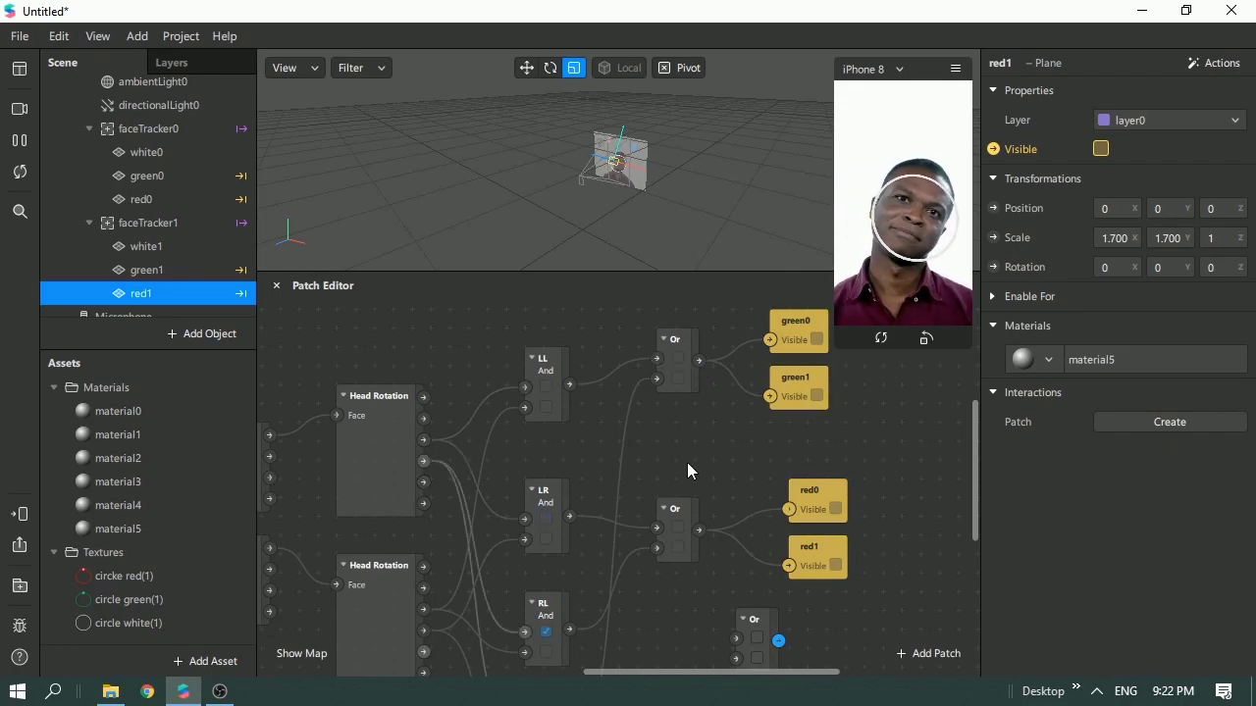
drag(756, 629, 788, 631)
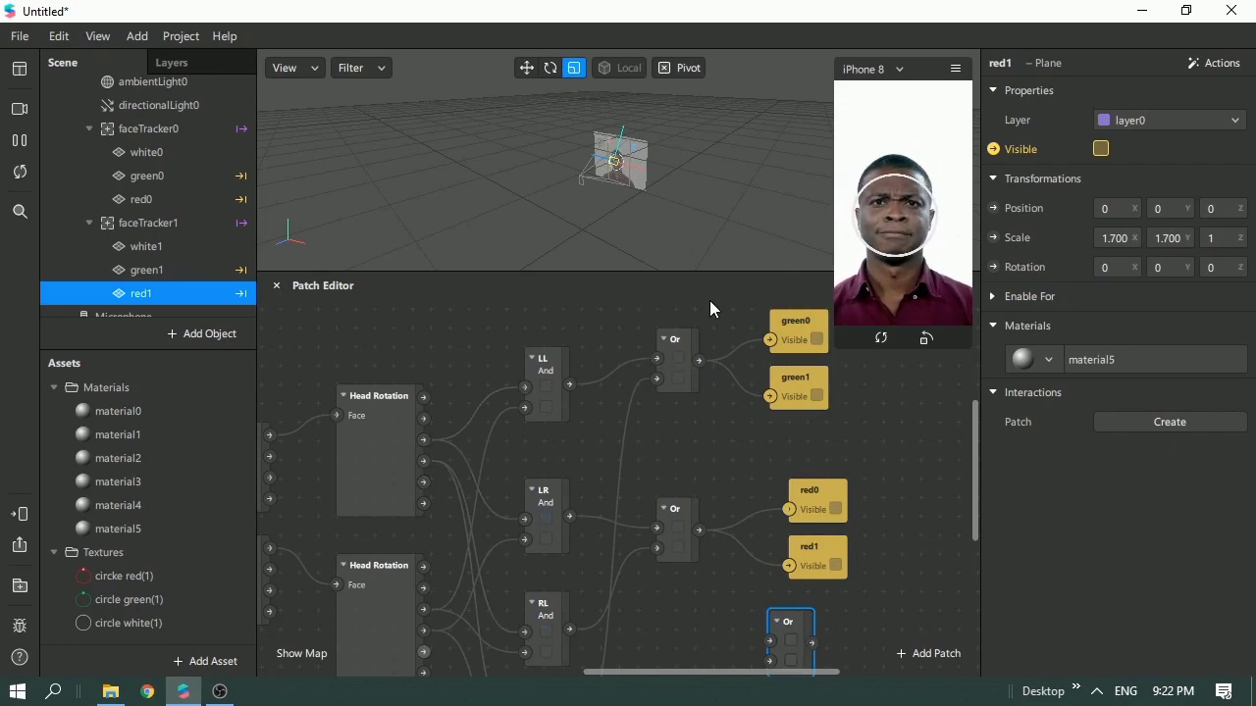
drag(699, 361, 771, 641)
drag(699, 536, 770, 660)
Add a Not patch beside the third Or patch and connect the Or output to its input.
scroll(859, 595, down, 2)
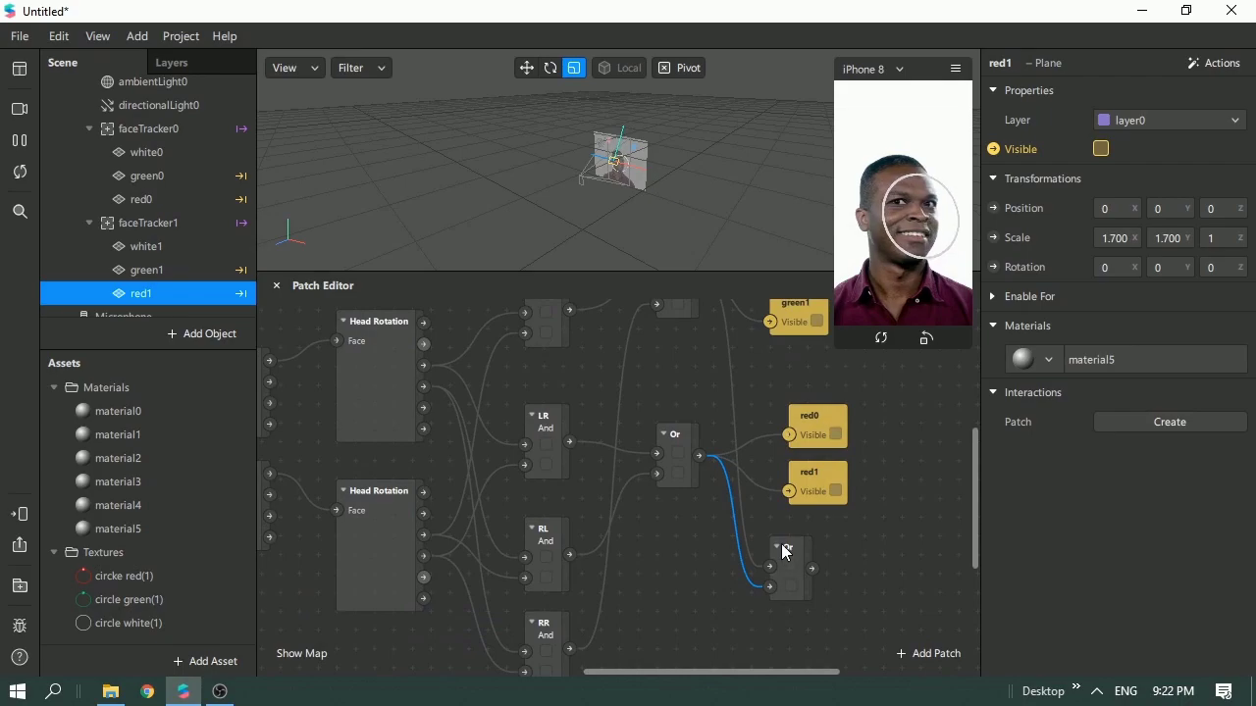
scroll(789, 564, up, 1)
right_click(847, 569)
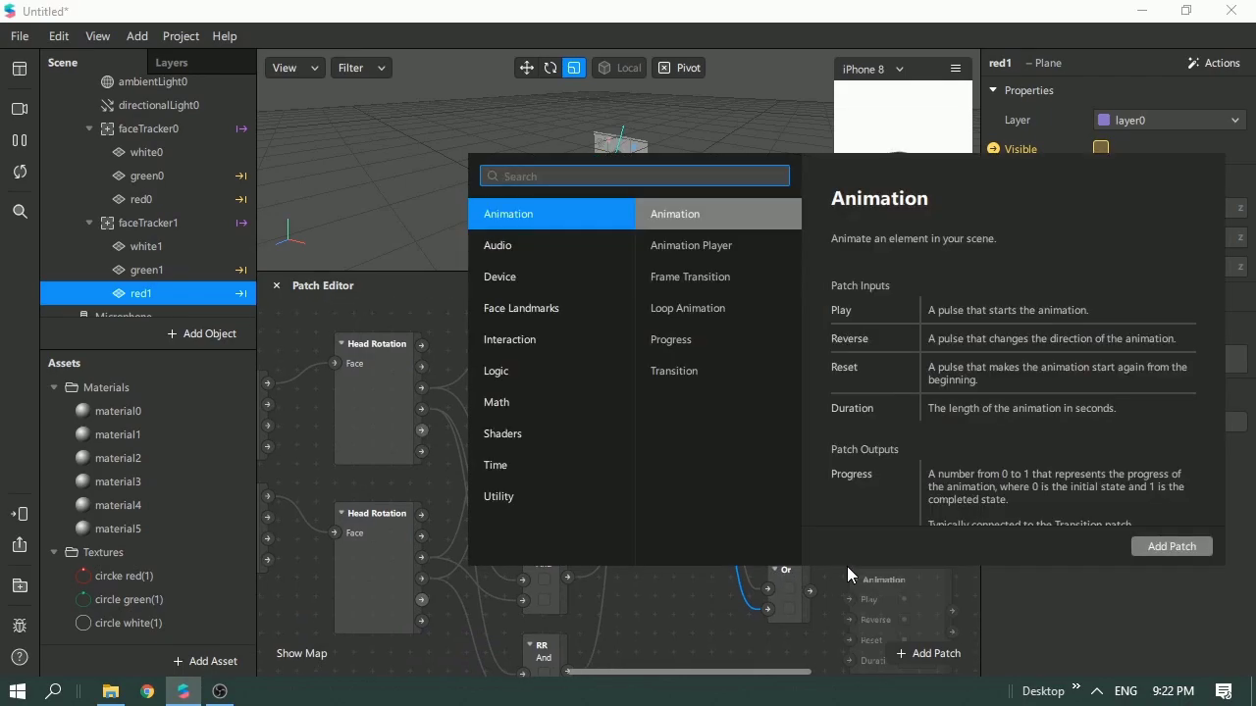
text(NOTT)
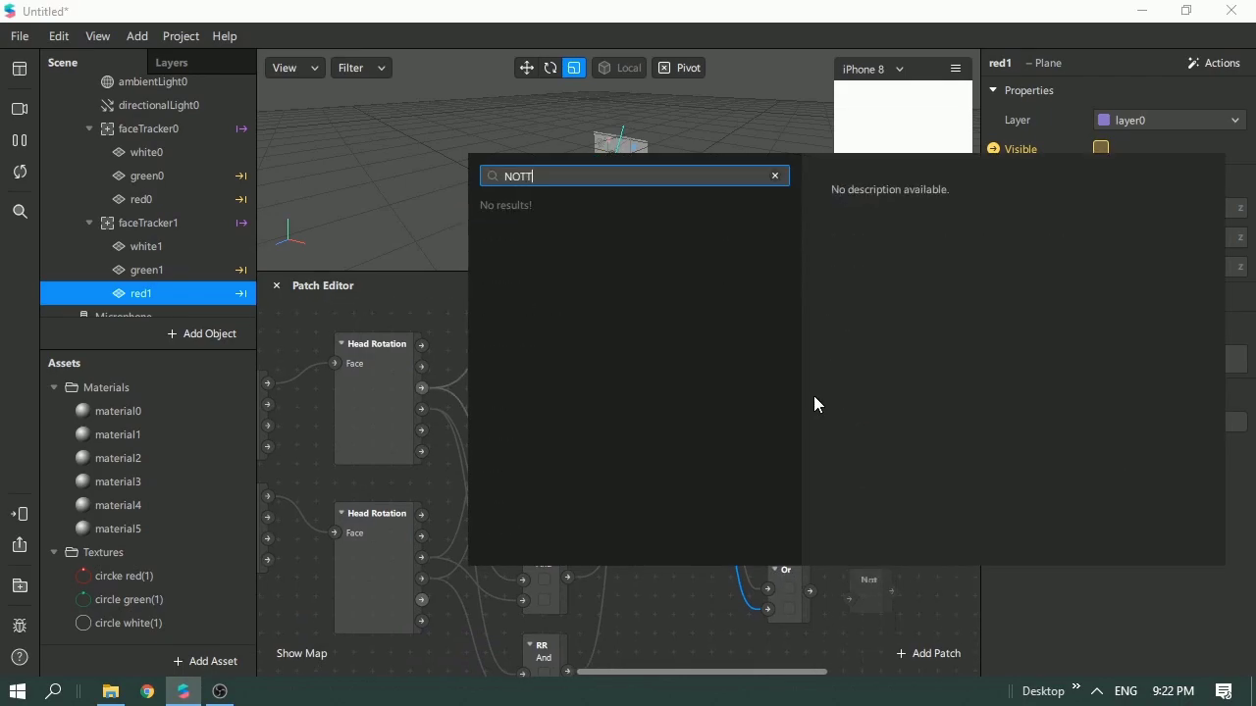
key(BackSpace)
click(671, 209)
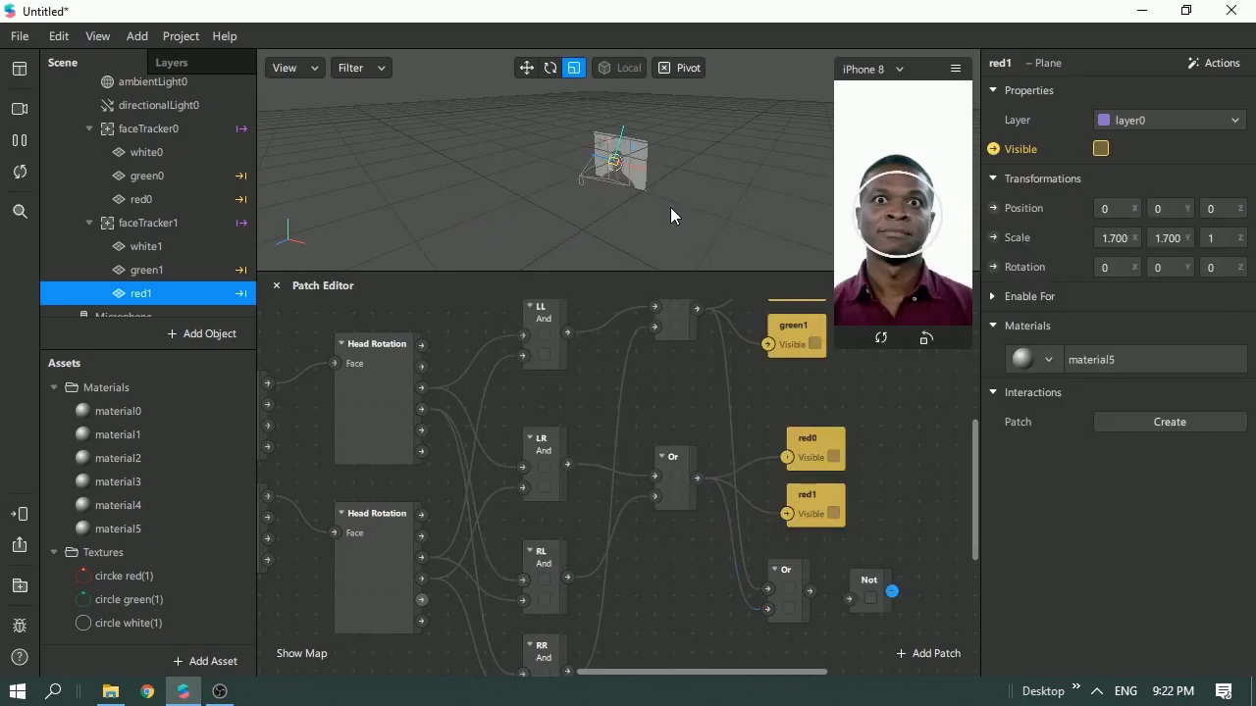
click(878, 588)
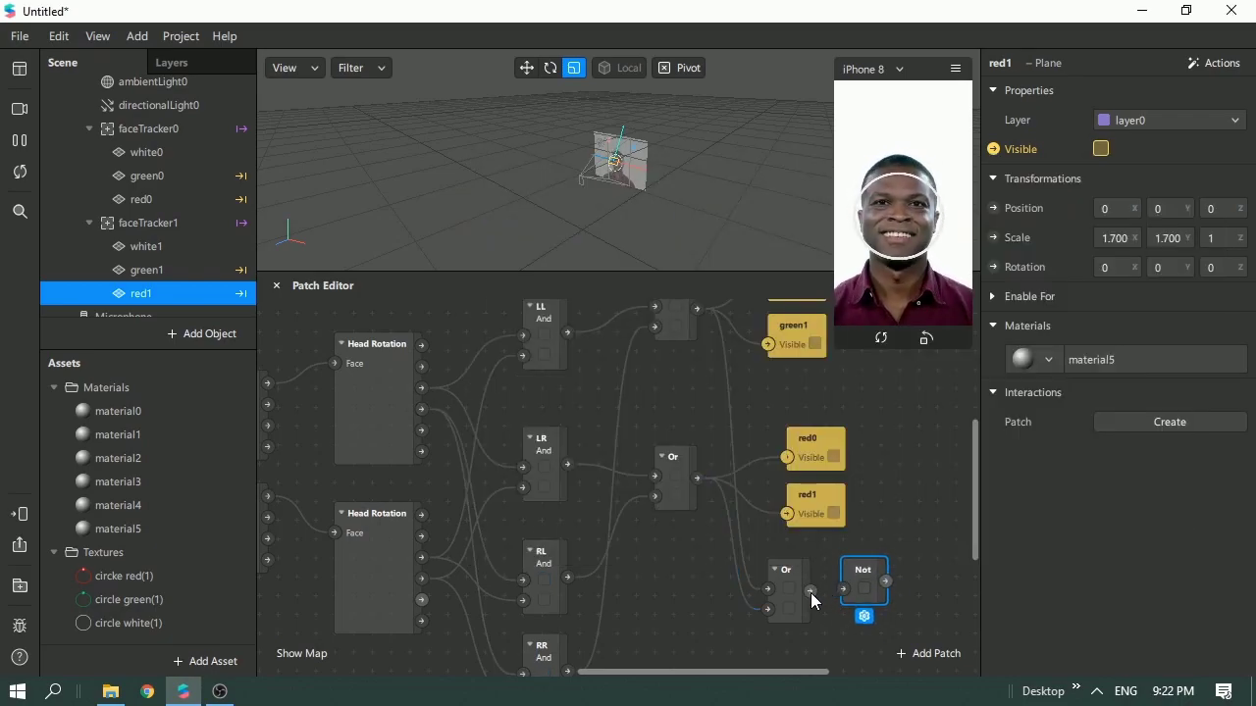
drag(810, 592, 858, 564)
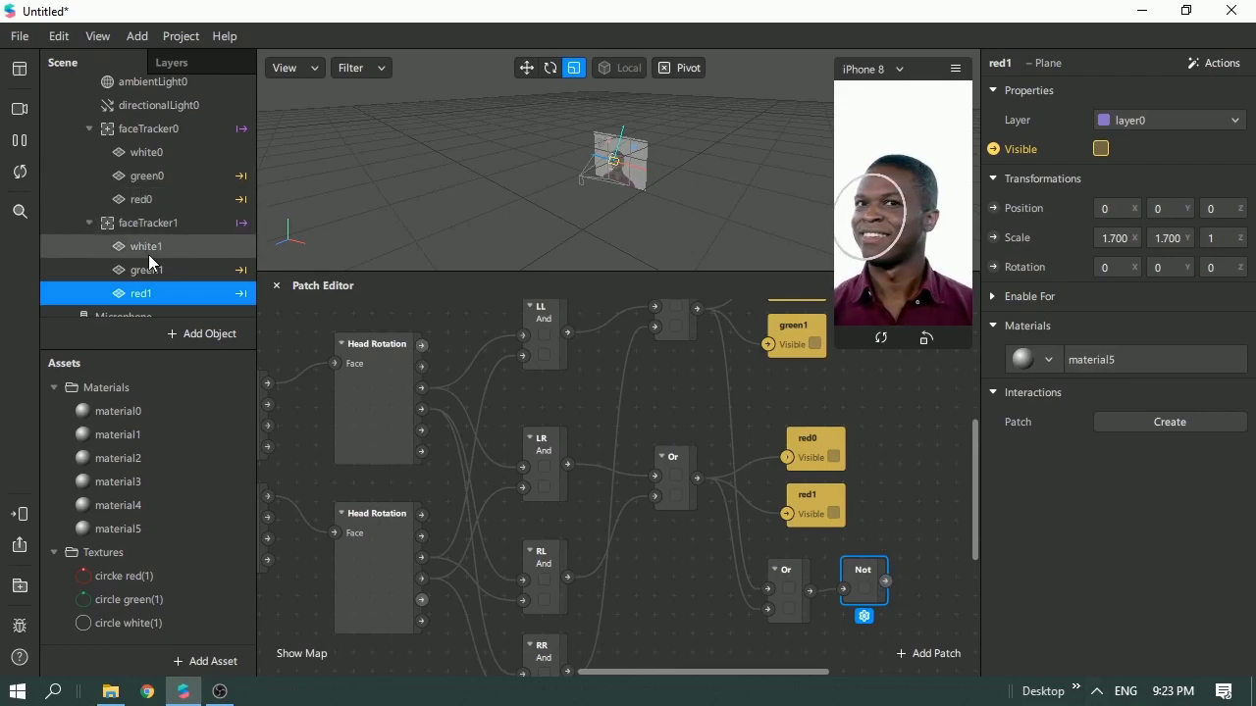
Add a Visible patch for the white0 plane above the Not patch and connect the Not output to it.
click(172, 156)
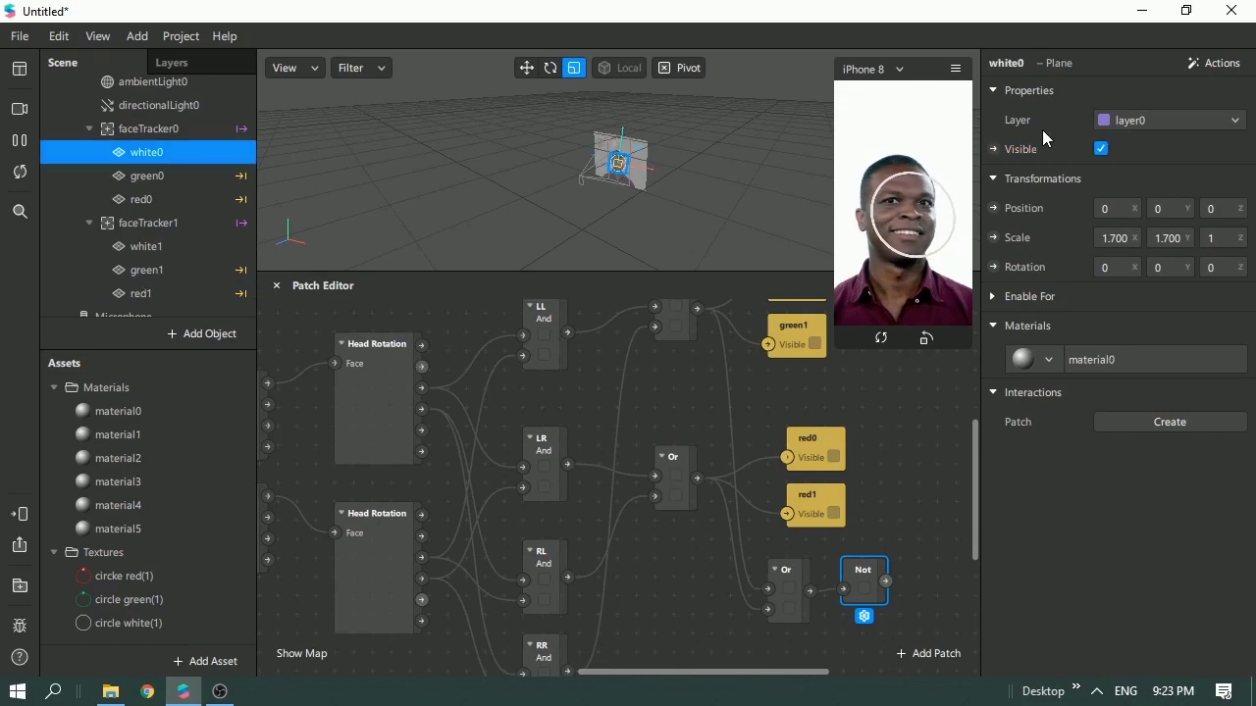
click(993, 149)
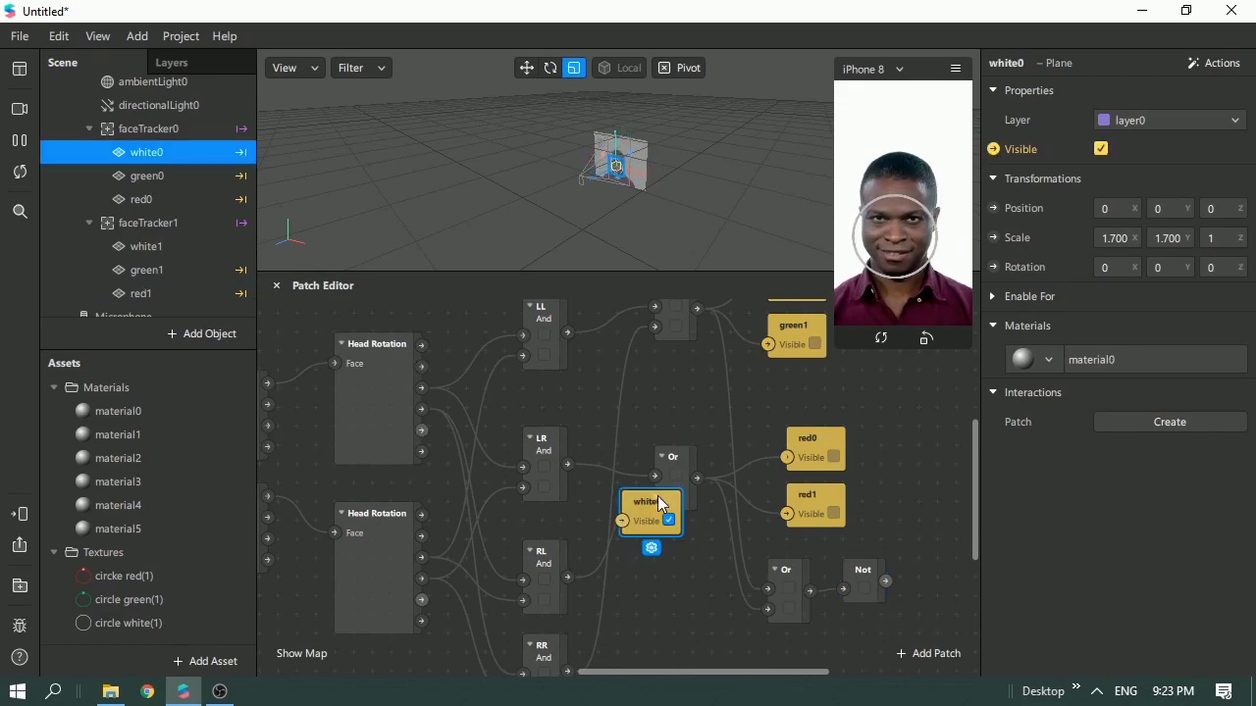
drag(657, 495, 961, 478)
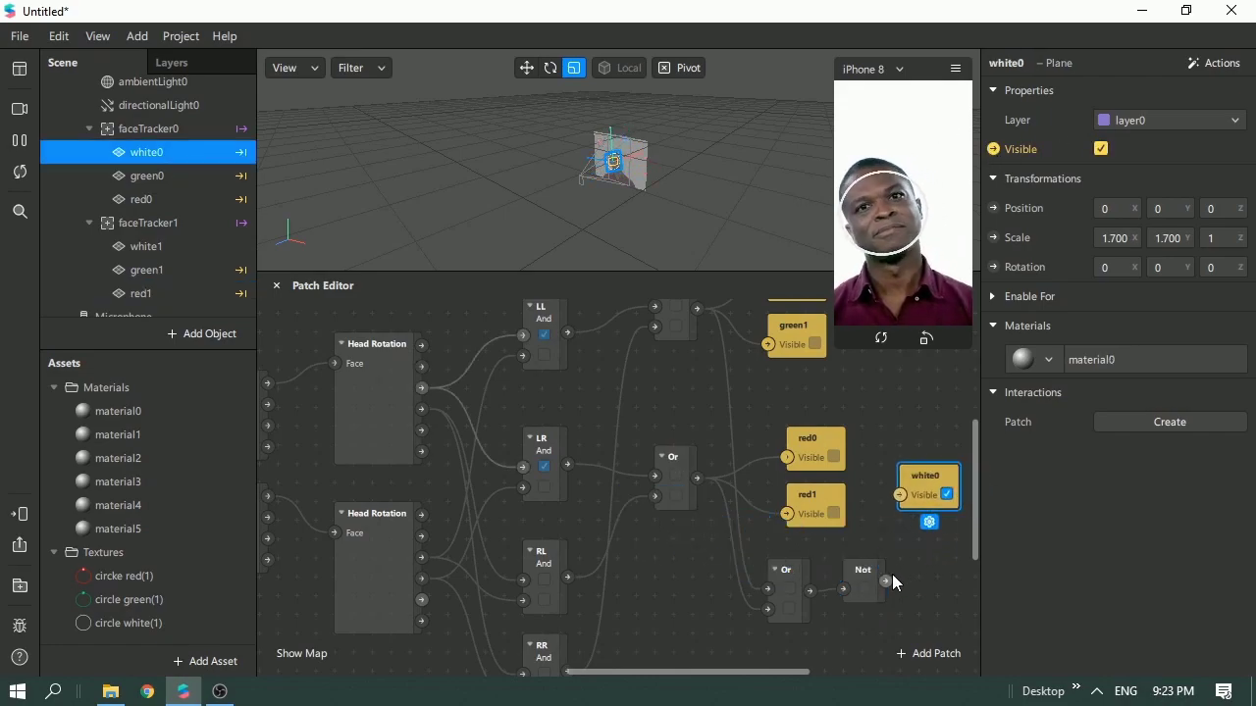
drag(888, 579, 903, 492)
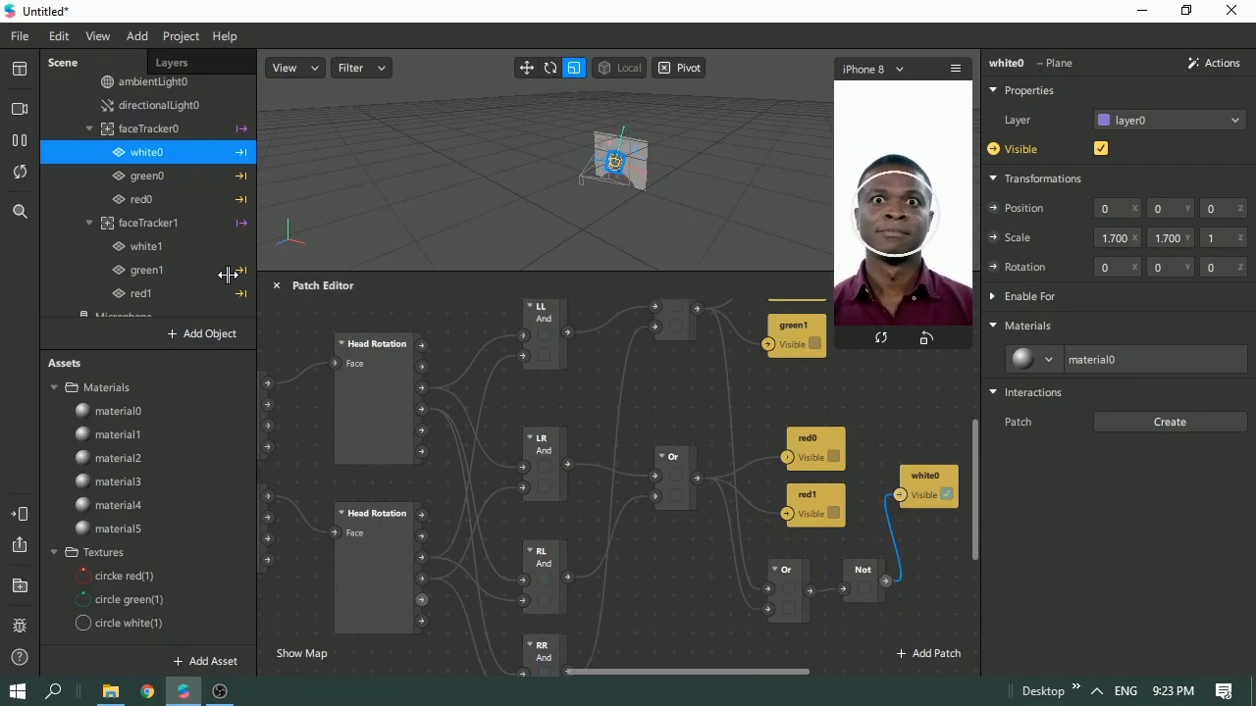
Add a Visible patch for the white1 plane below the Not patch and connect the Not output to it.
click(180, 254)
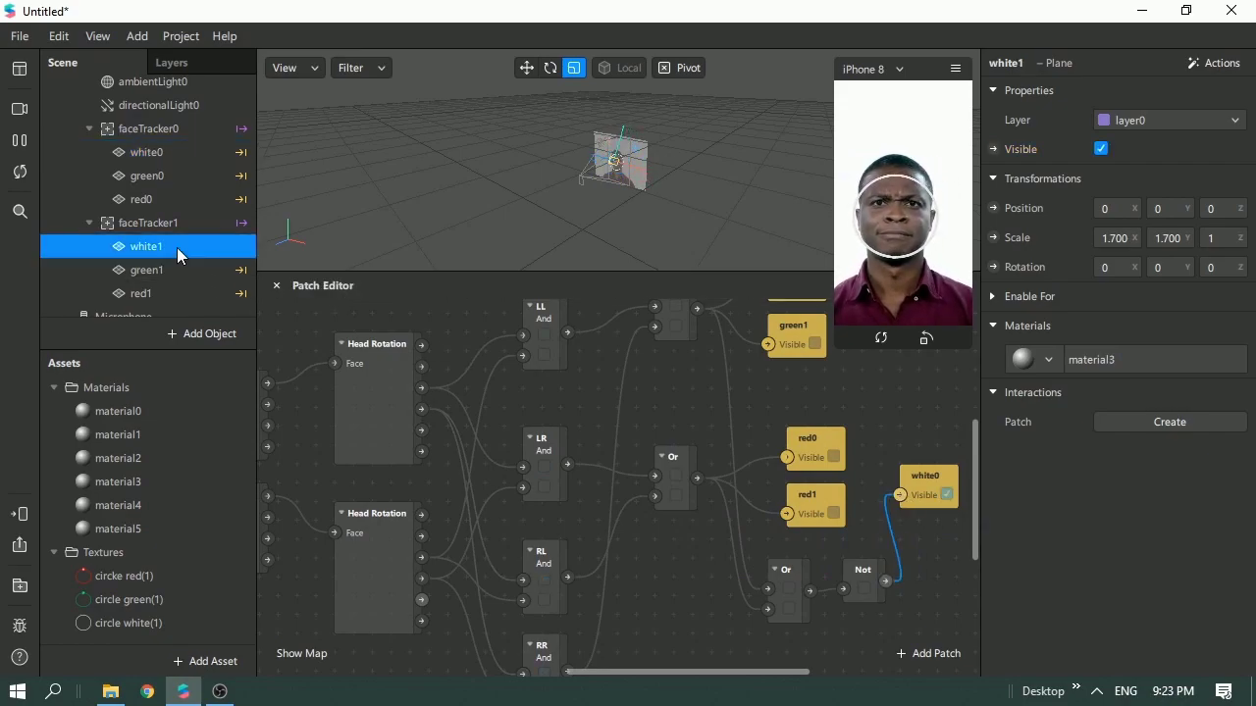
click(993, 149)
drag(684, 542, 956, 628)
drag(886, 581, 919, 627)
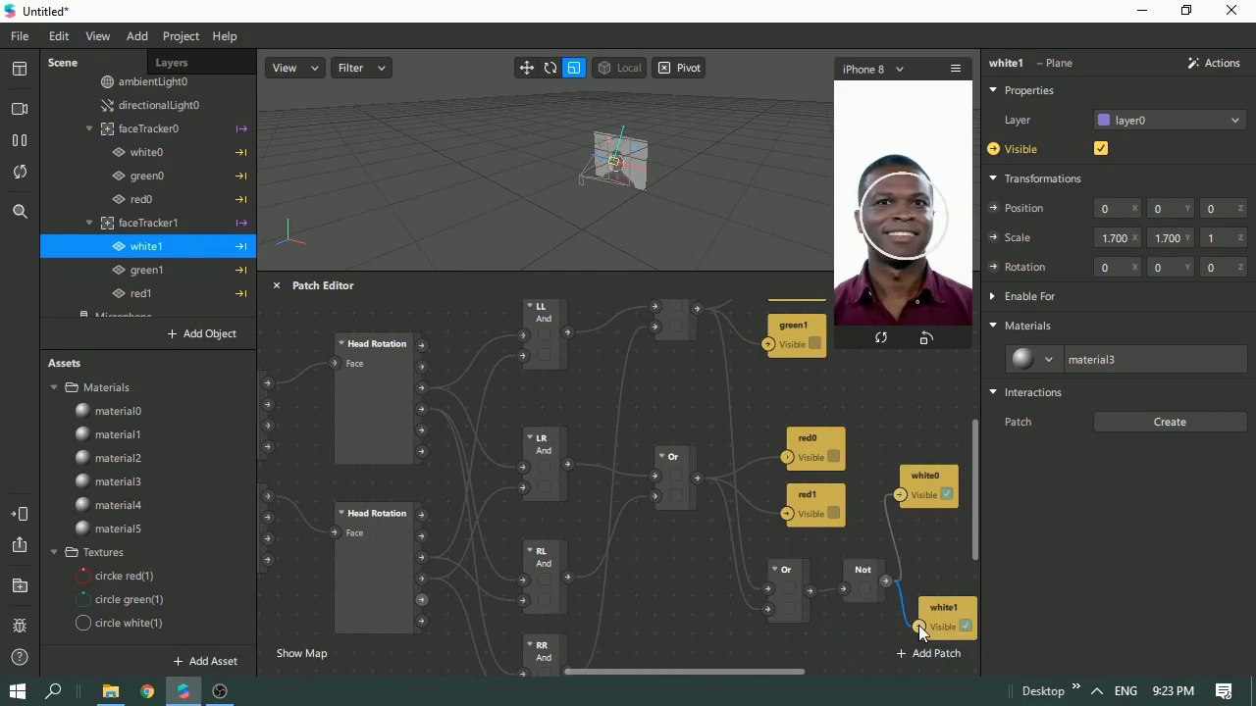
scroll(796, 563, down, 1)
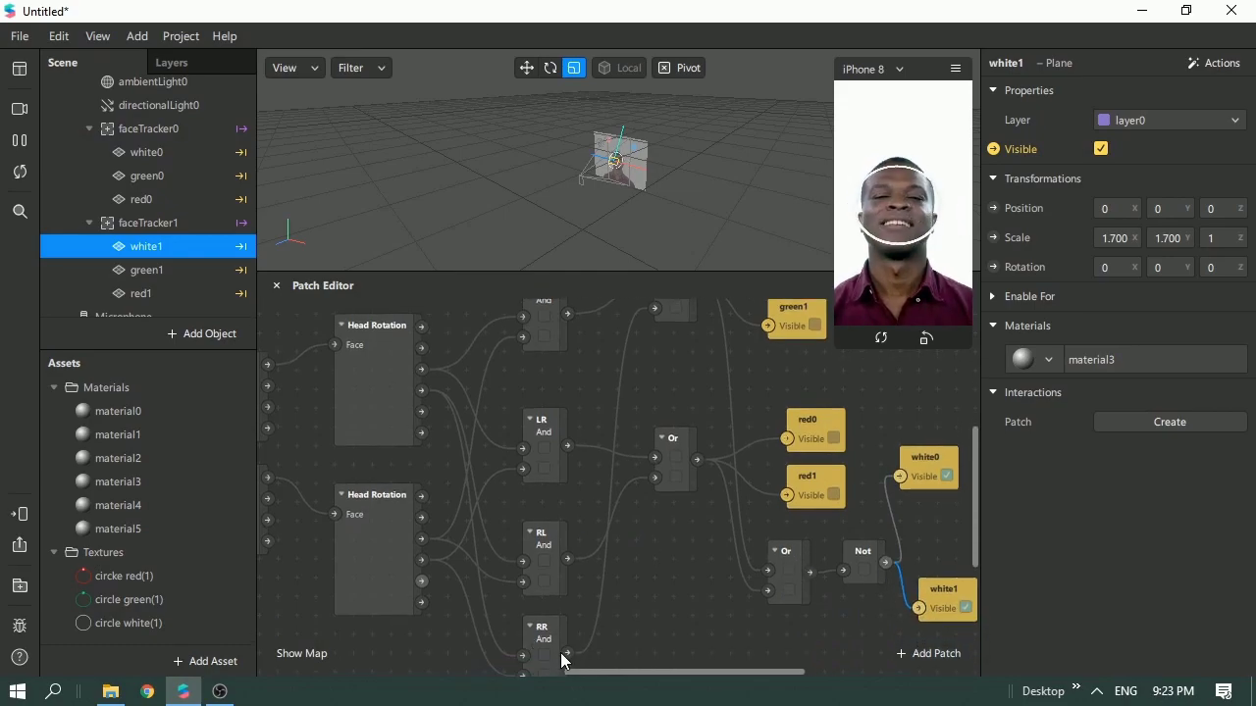
drag(598, 672, 541, 675)
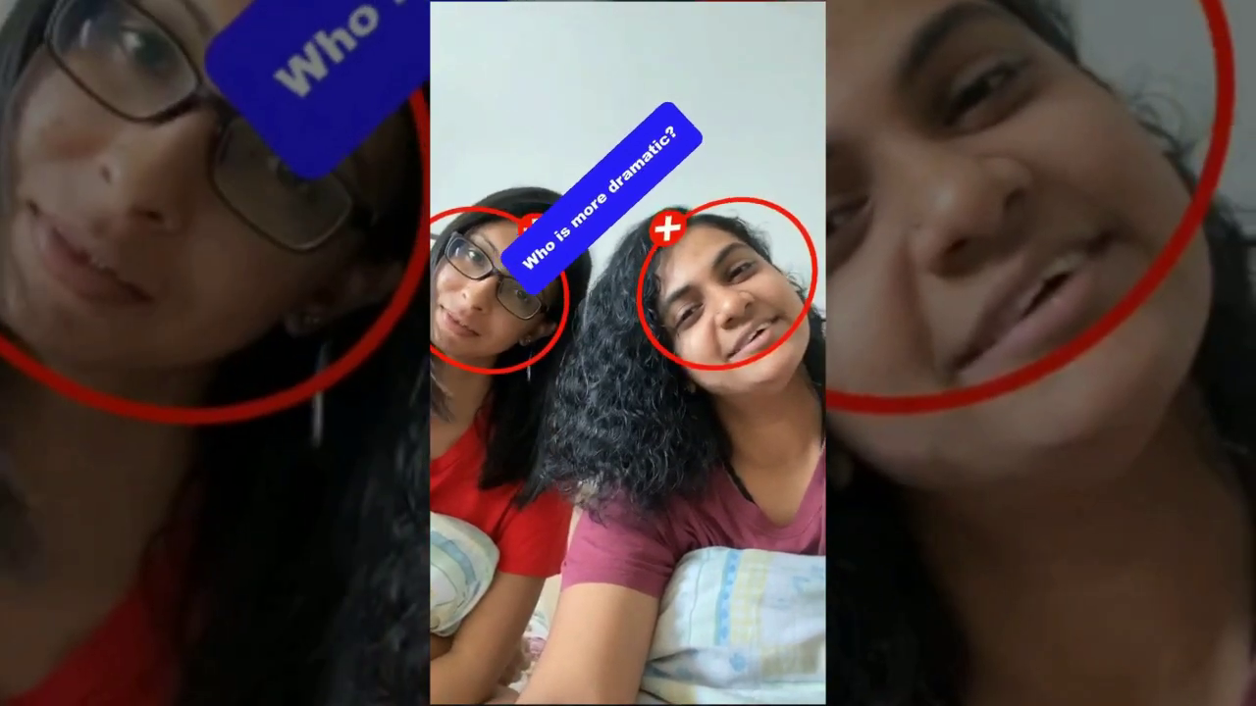